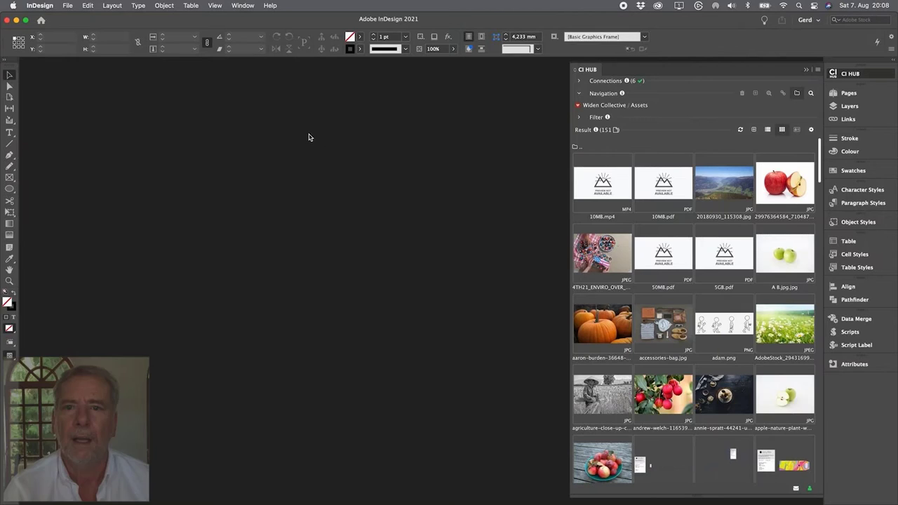
# Add Dropbox as a new connection in the CI HUB connections list and collapse the list
pyautogui.click(579, 81)
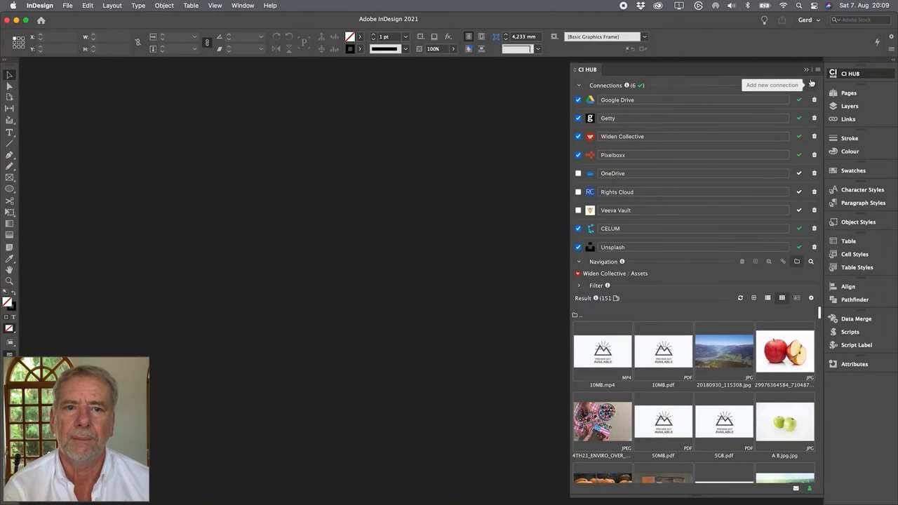
pyautogui.click(812, 85)
pyautogui.click(802, 106)
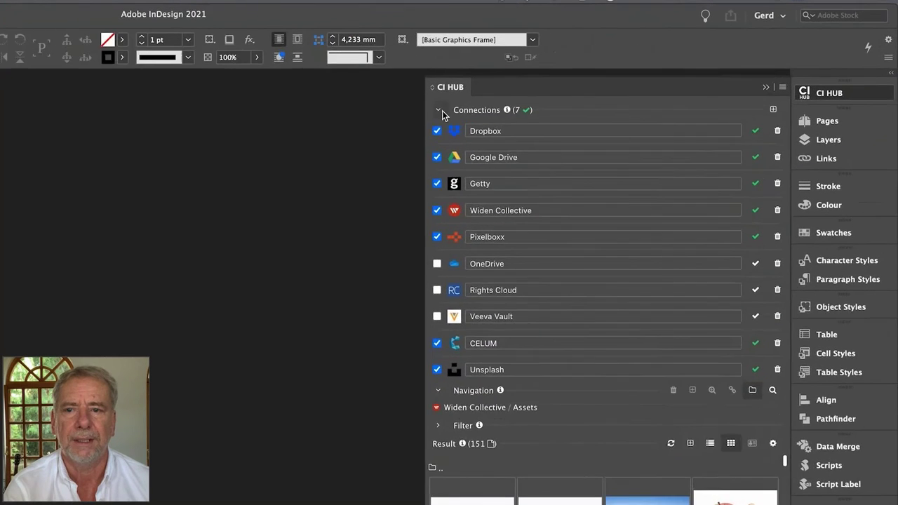
pyautogui.click(439, 111)
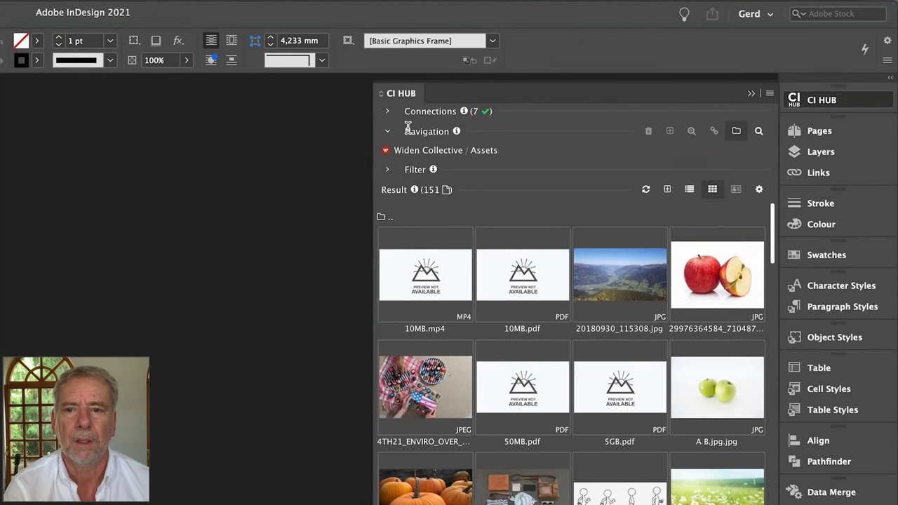
# Switch the asset source from Widen Collective to Dropbox and browse to the 02_Images folder inside 10_MAX2021
pyautogui.click(418, 150)
pyautogui.click(414, 180)
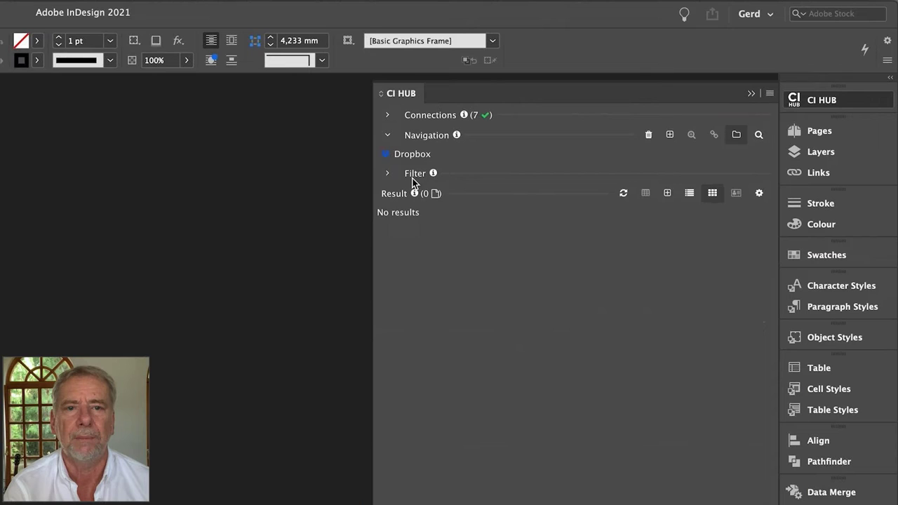
pyautogui.doubleClick(426, 232)
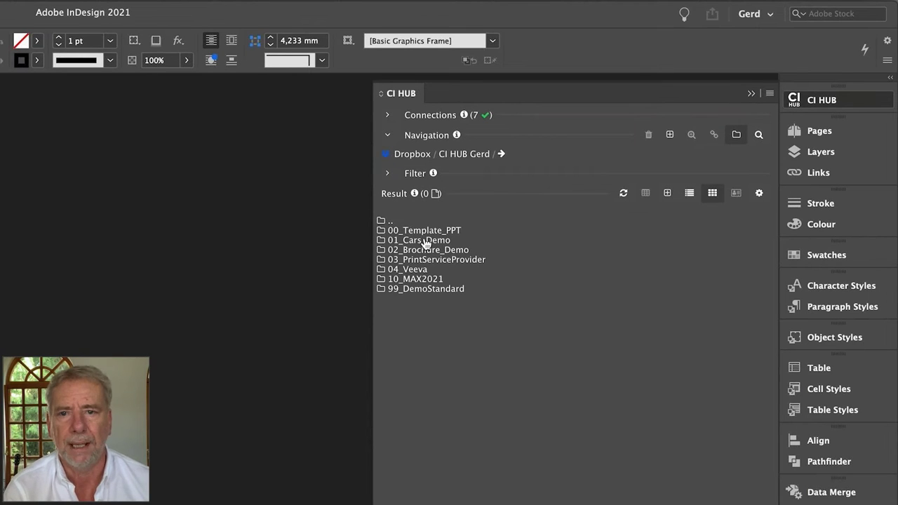
pyautogui.click(425, 281)
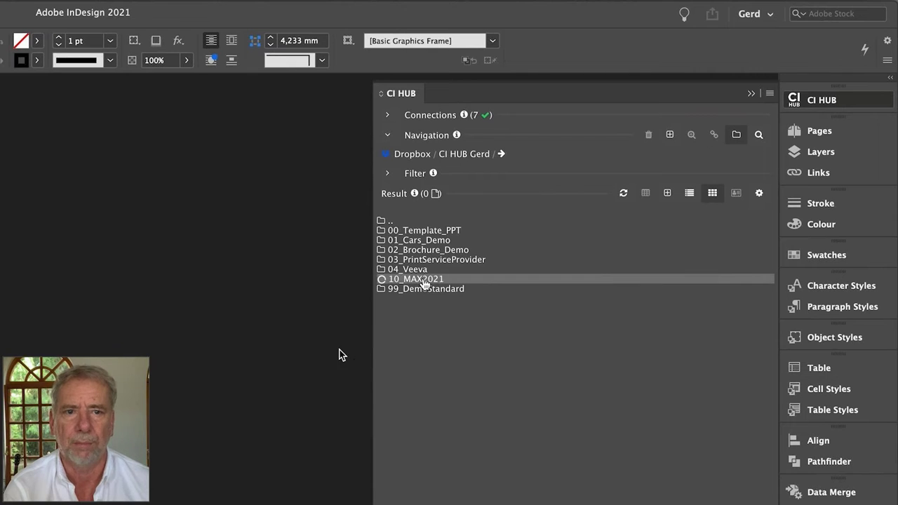
pyautogui.doubleClick(424, 280)
pyautogui.click(565, 155)
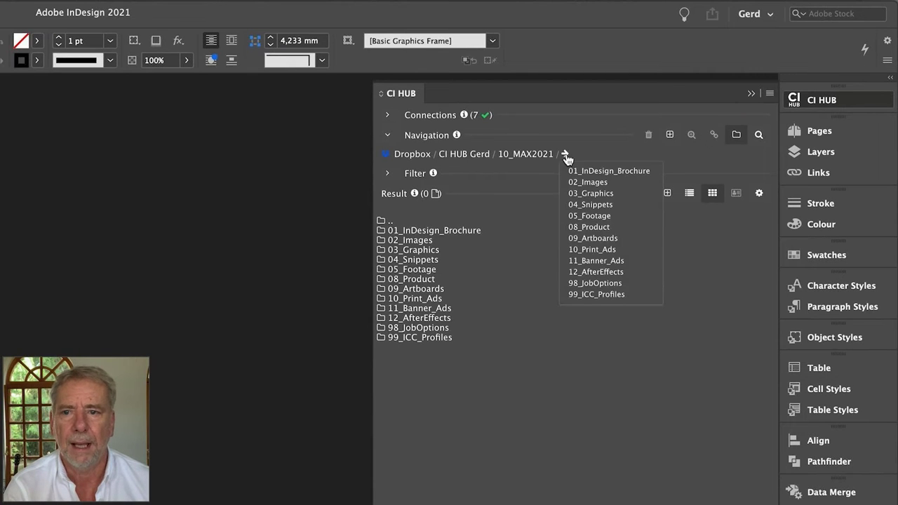
pyautogui.click(601, 184)
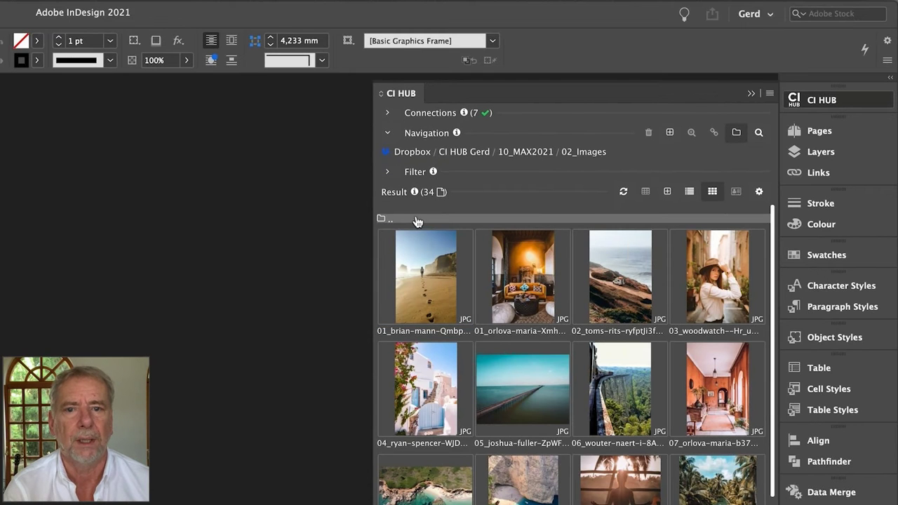
# View the Google Drive assets and return to the Dropbox source
pyautogui.click(419, 153)
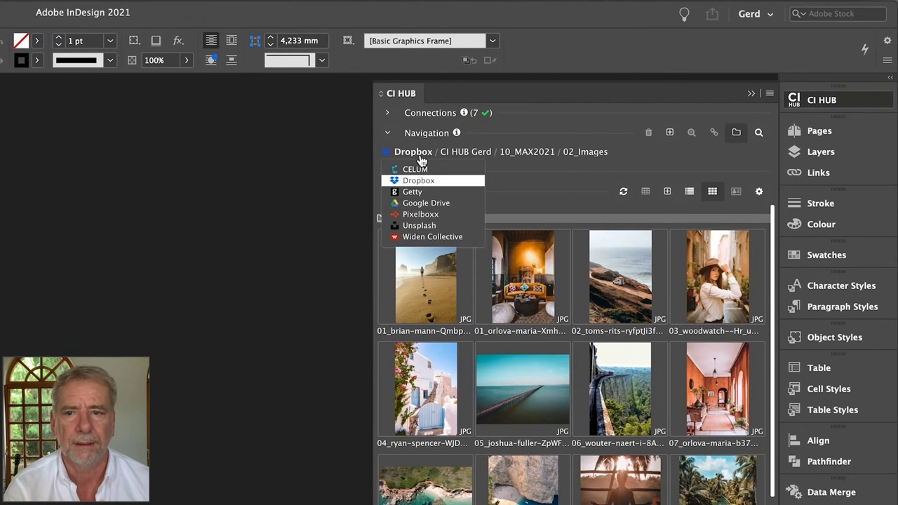
pyautogui.click(419, 202)
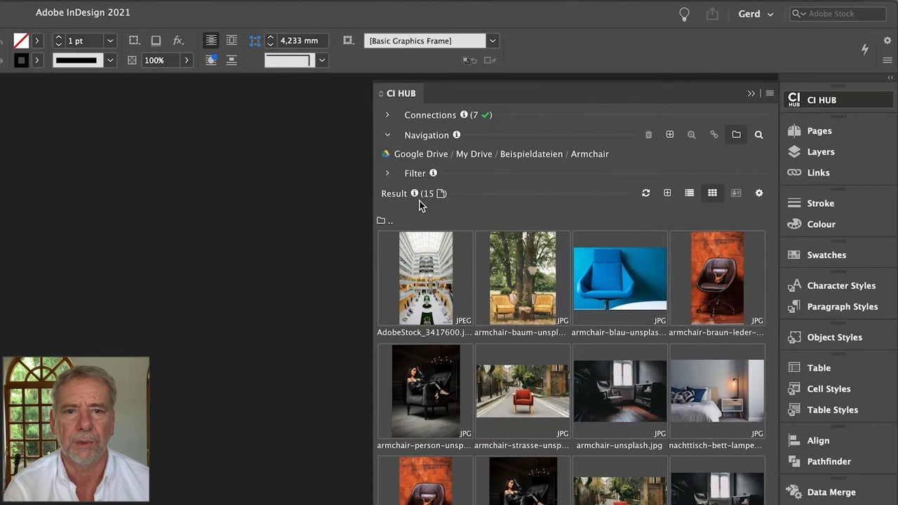
pyautogui.click(414, 155)
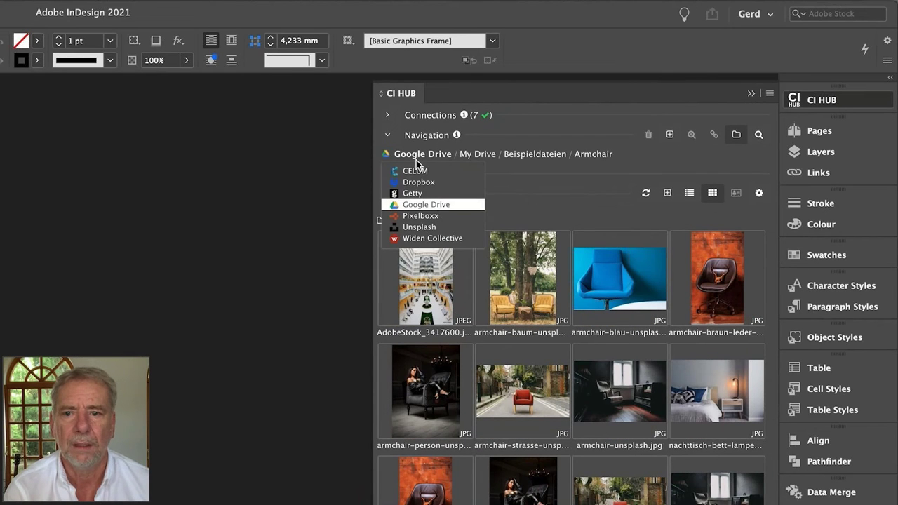
pyautogui.click(418, 182)
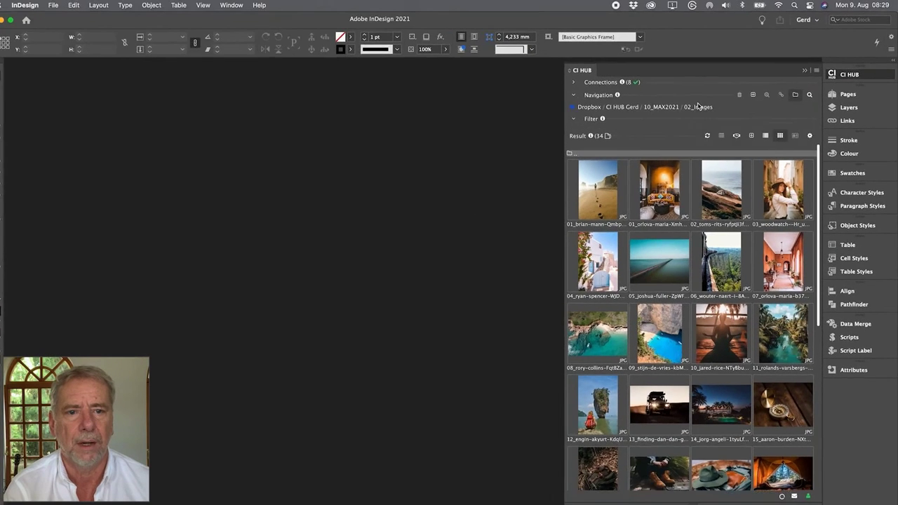
# Go to the 01_InDesign_Brochure folder and leaf through the page previews of Brochure Travel.indd
pyautogui.click(702, 106)
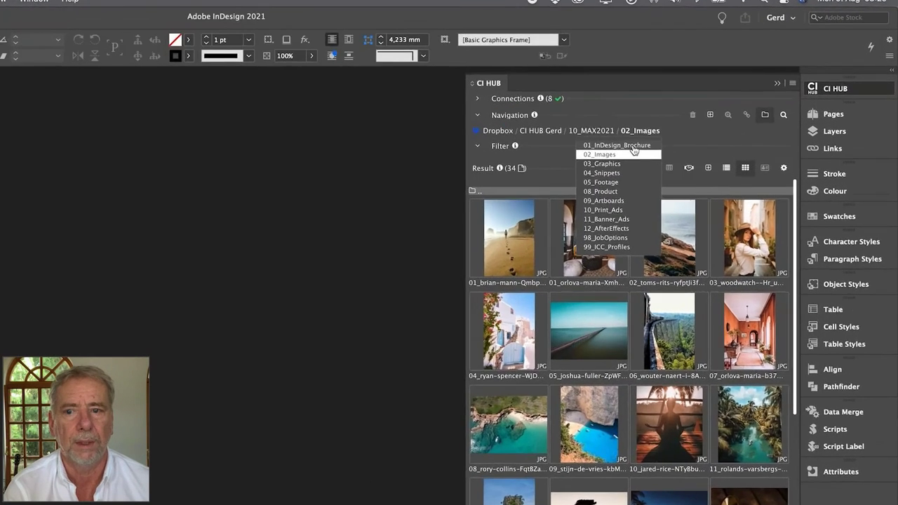
pyautogui.click(633, 146)
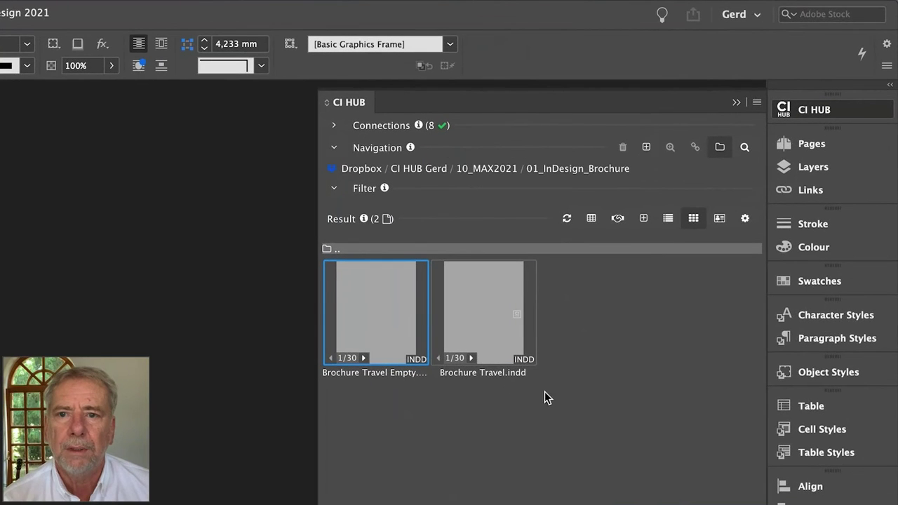
pyautogui.click(471, 358)
pyautogui.click(472, 359)
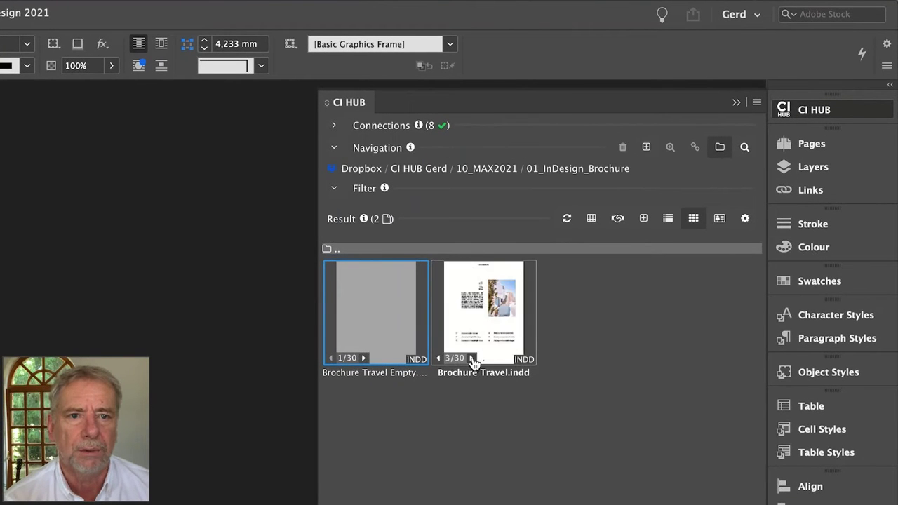
pyautogui.click(472, 358)
pyautogui.click(472, 358)
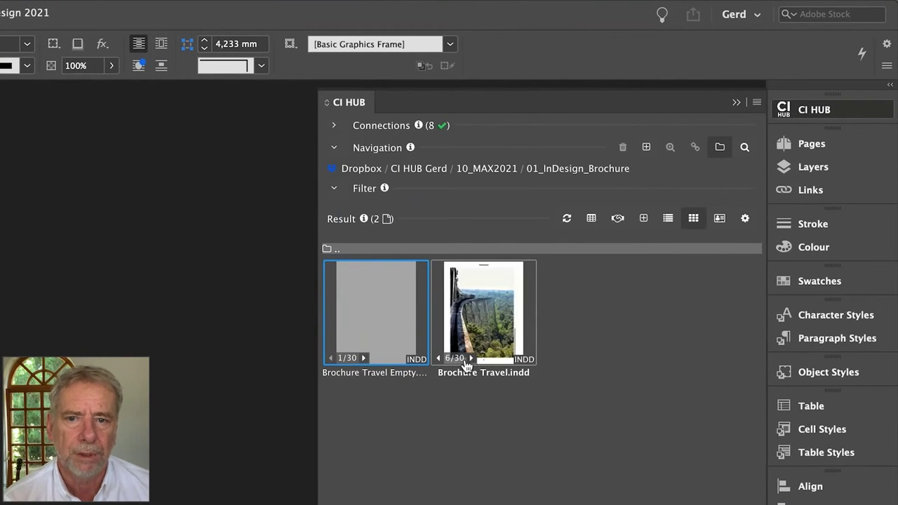
pyautogui.click(439, 359)
pyautogui.click(438, 360)
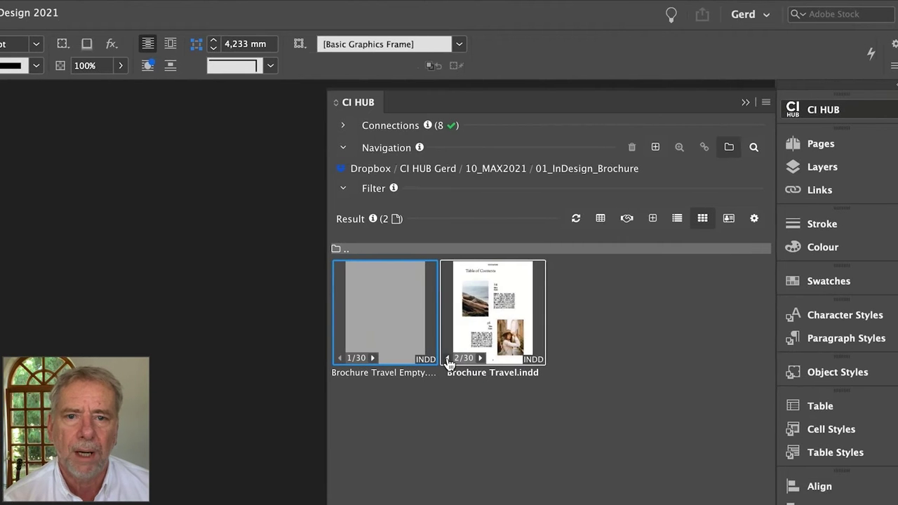
# Open Brochure Travel.indd from Dropbox in InDesign and bring its empty cover page into view
pyautogui.rightClick(490, 327)
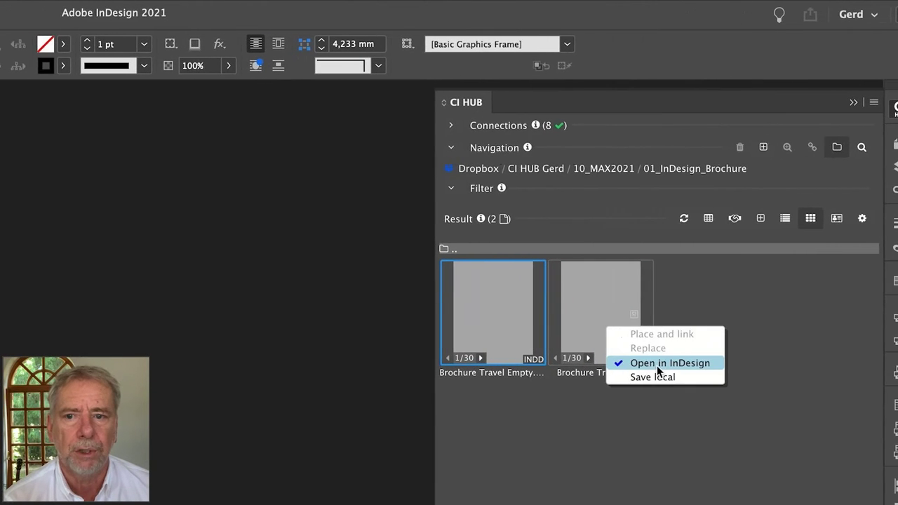
pyautogui.click(632, 364)
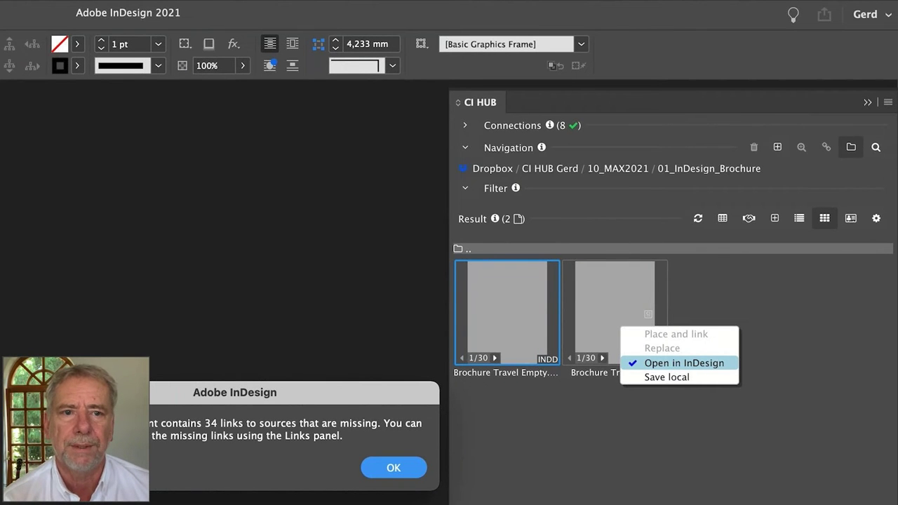
pyautogui.click(393, 468)
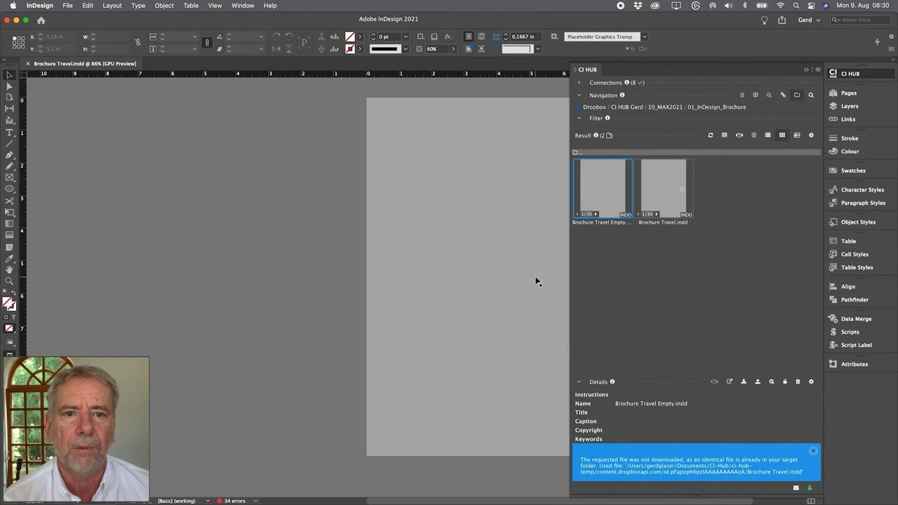
pyautogui.hscroll(5, 536, 281)
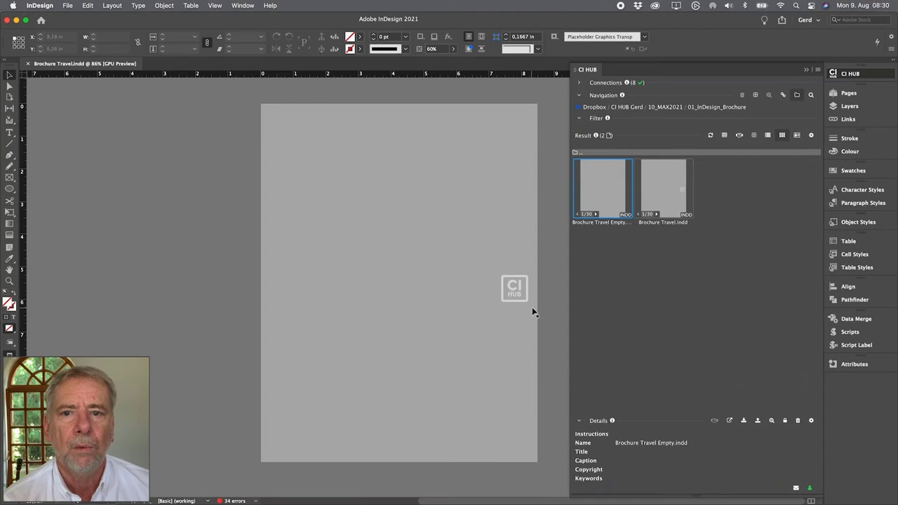
# Place the photo of the room with the orange sofa from the 02_Images folder into the cover page's full-page frame
pyautogui.click(738, 109)
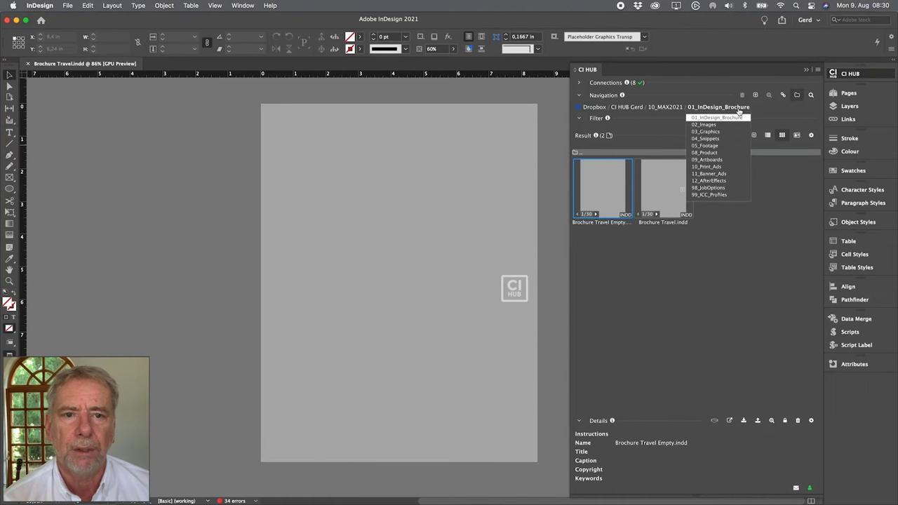
pyautogui.click(705, 125)
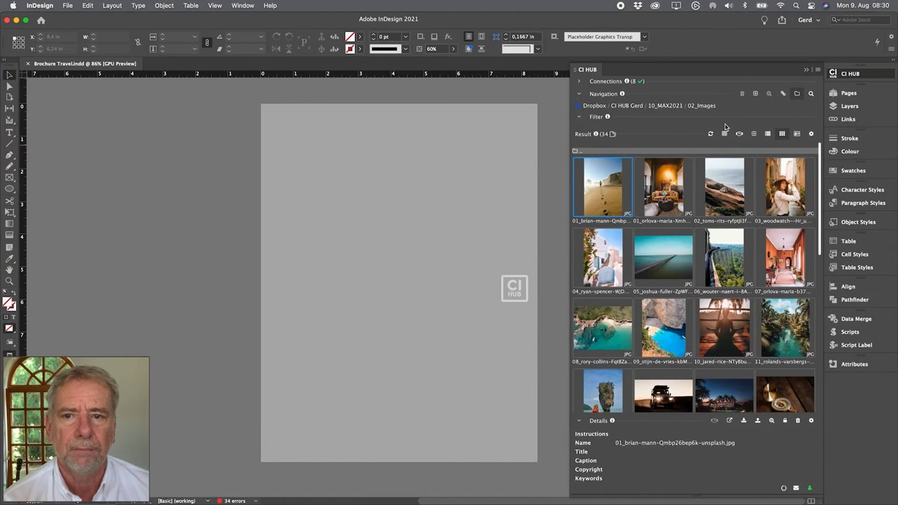
pyautogui.moveTo(669, 184); pyautogui.dragTo(492, 185)
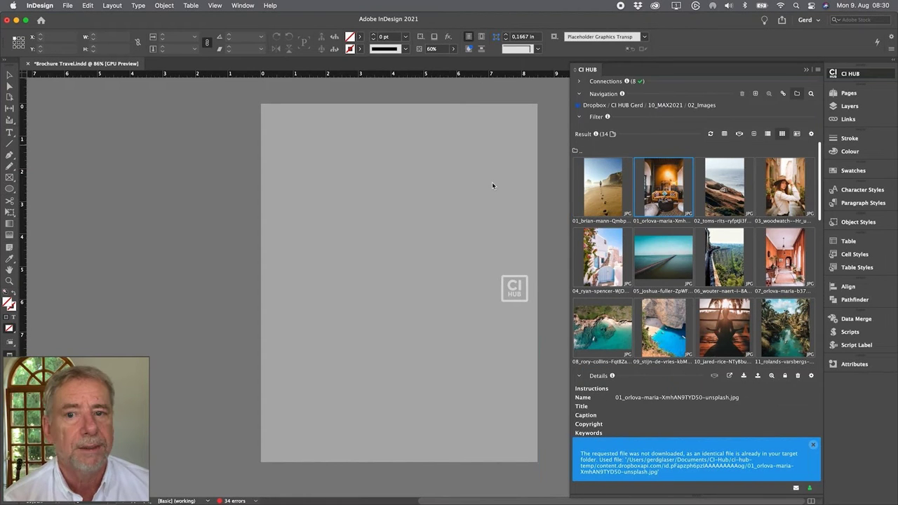
pyautogui.click(460, 191)
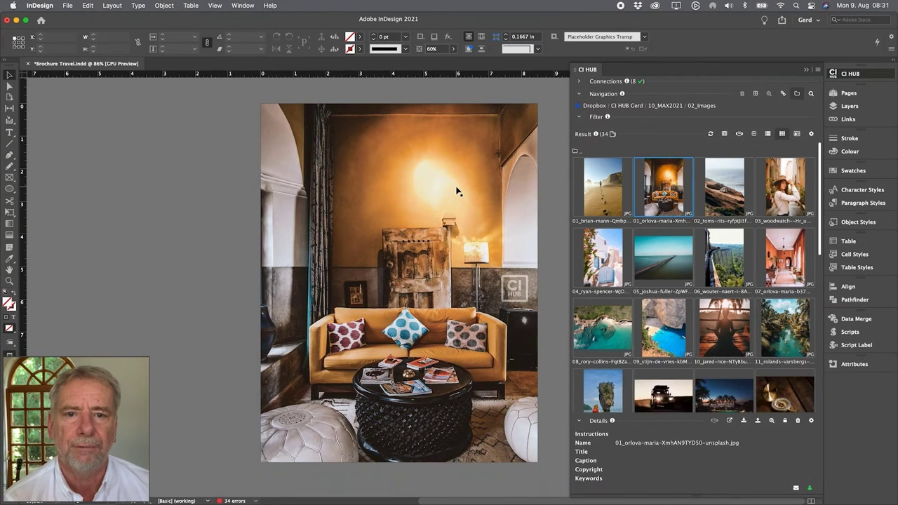
# Place the Title Brochure.idms snippet from the 04_Snippets folder at the cover page's top-left corner
pyautogui.click(702, 105)
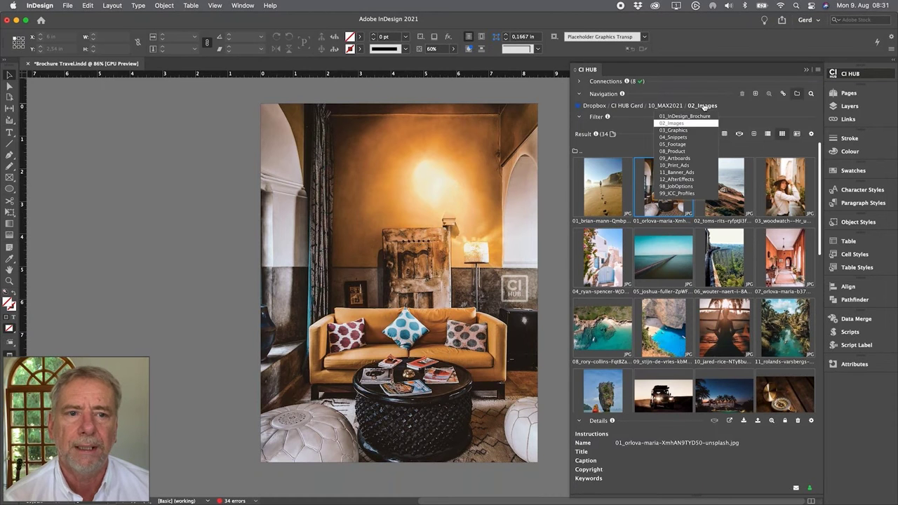
pyautogui.click(693, 139)
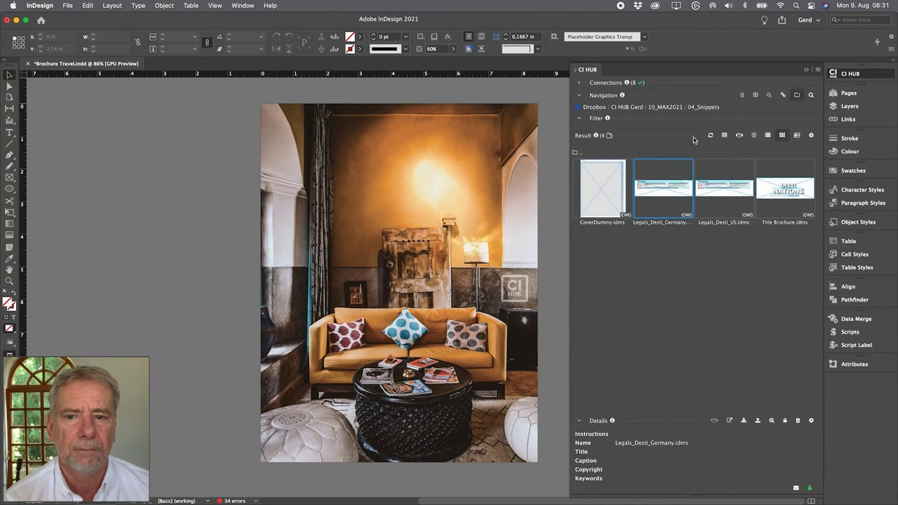
pyautogui.moveTo(777, 189); pyautogui.dragTo(262, 105)
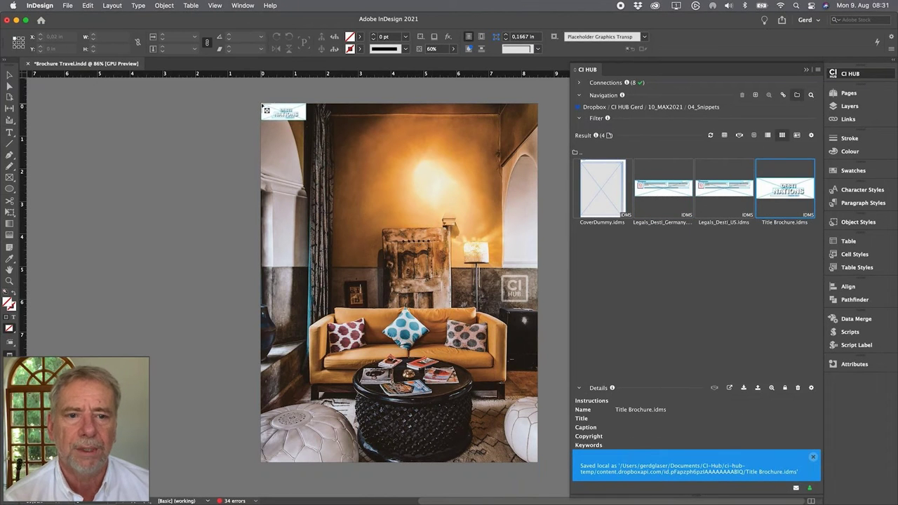
pyautogui.click(262, 106)
# Change the date line under the DESTI NATIONS title to "September 2021" and finish text editing
pyautogui.doubleClick(428, 189)
pyautogui.doubleClick(425, 189)
pyautogui.write('September 2021')
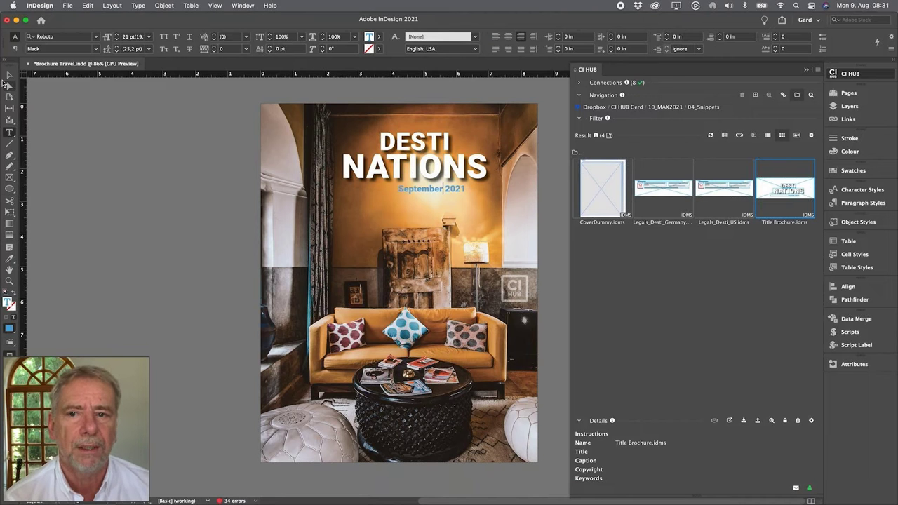
pyautogui.click(9, 75)
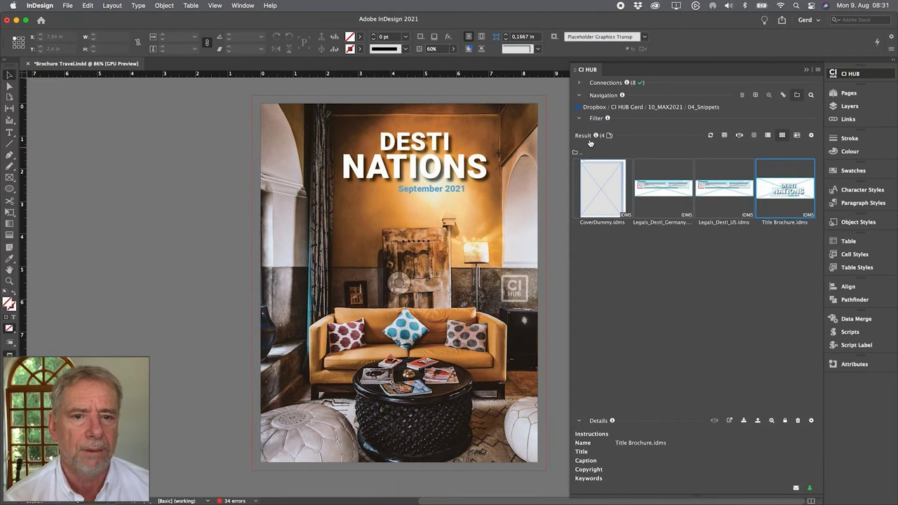
# Place the EarlyBird.ai graphic from the 03_Graphics folder in the cover page's lower-right corner
pyautogui.moveTo(705, 106)
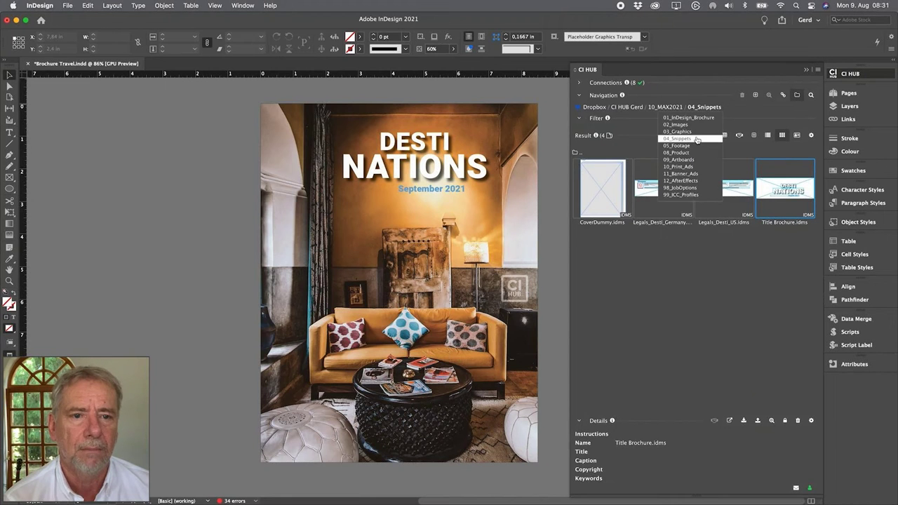
pyautogui.click(694, 131)
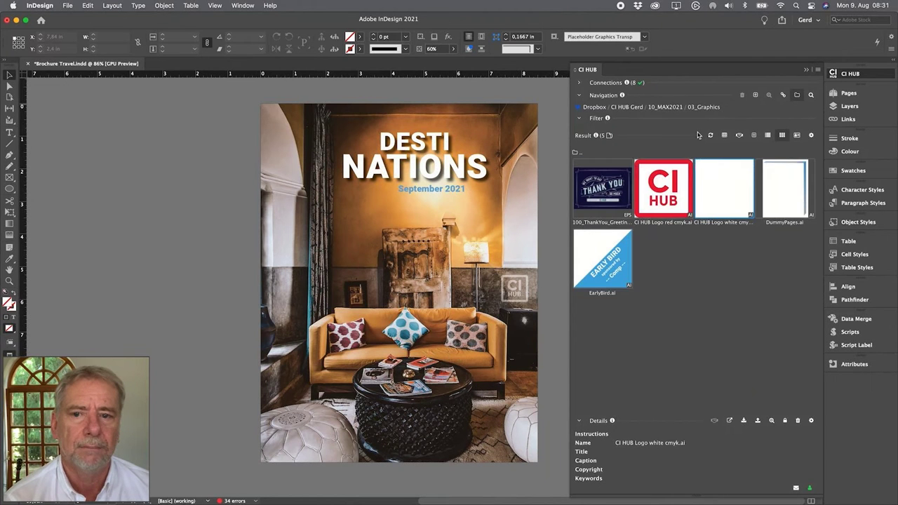
pyautogui.rightClick(621, 268)
pyautogui.click(645, 272)
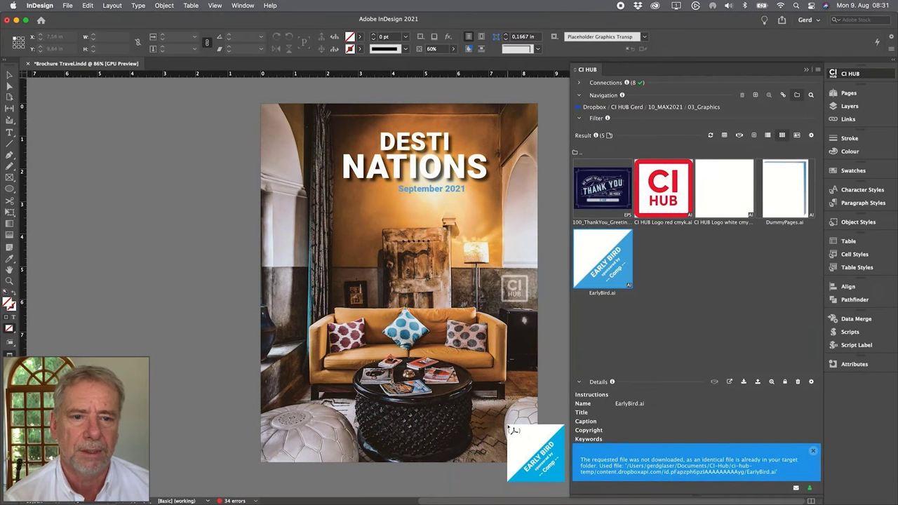
pyautogui.click(513, 430)
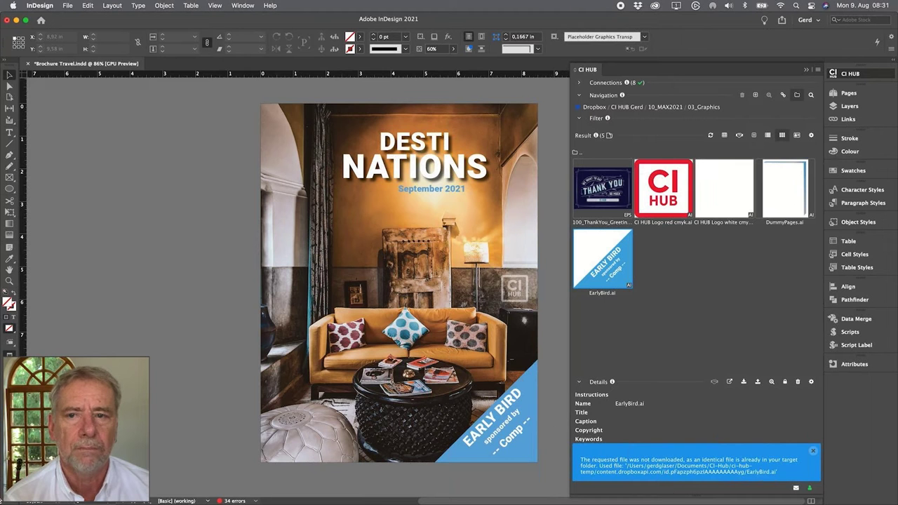
# Go to page 4 and place the 05_joshua-fuller pier photo from the 02_Images folder into the spread's large background frame
pyautogui.click(113, 501)
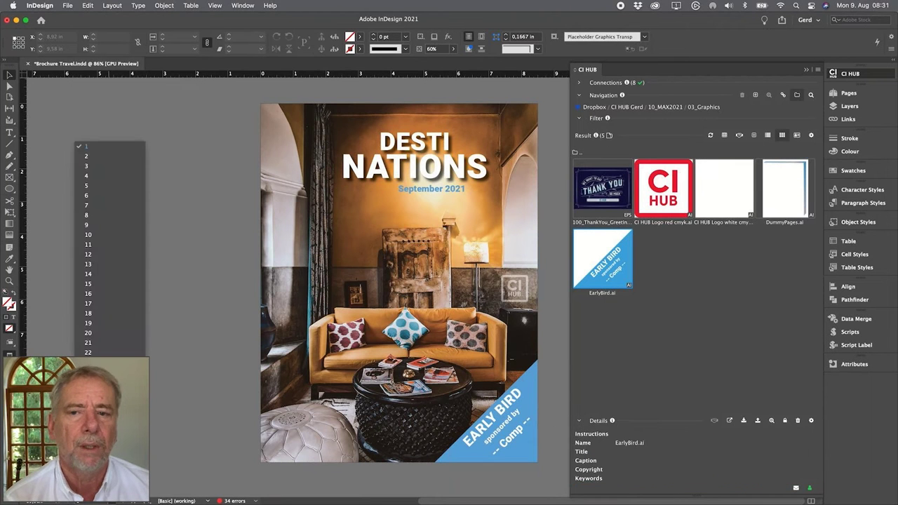
pyautogui.click(91, 176)
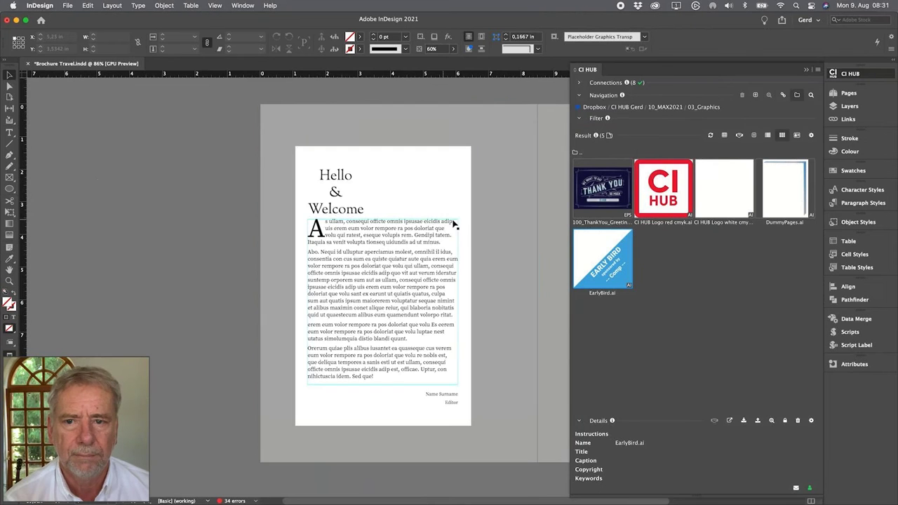
pyautogui.moveTo(513, 220); pyautogui.dragTo(296, 222)
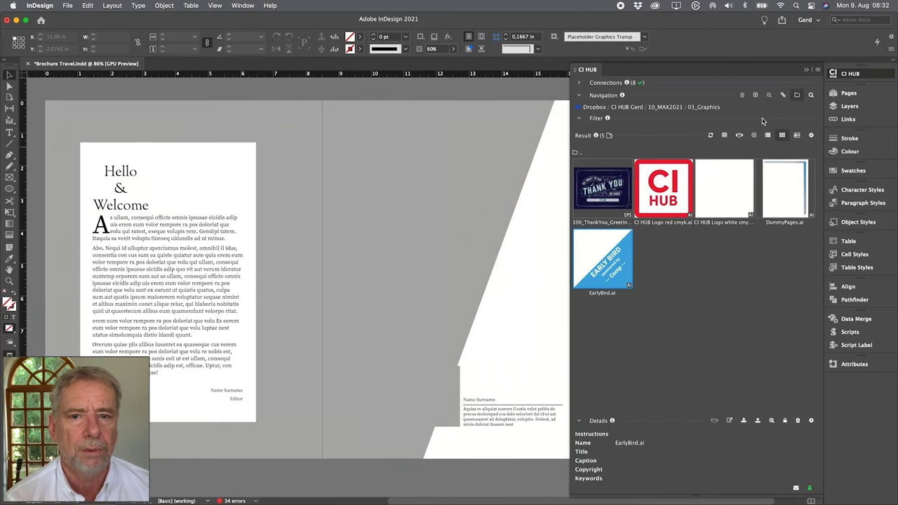
pyautogui.click(708, 109)
pyautogui.click(703, 125)
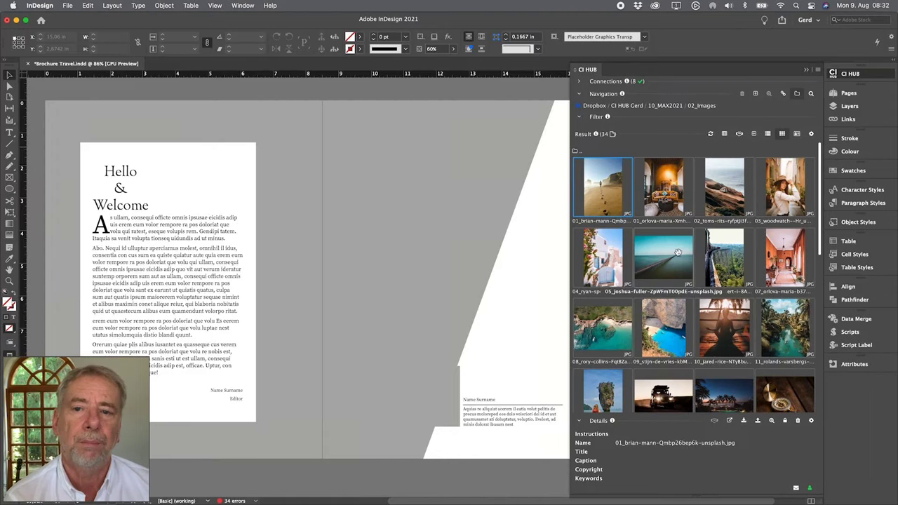
pyautogui.moveTo(678, 253); pyautogui.dragTo(419, 217)
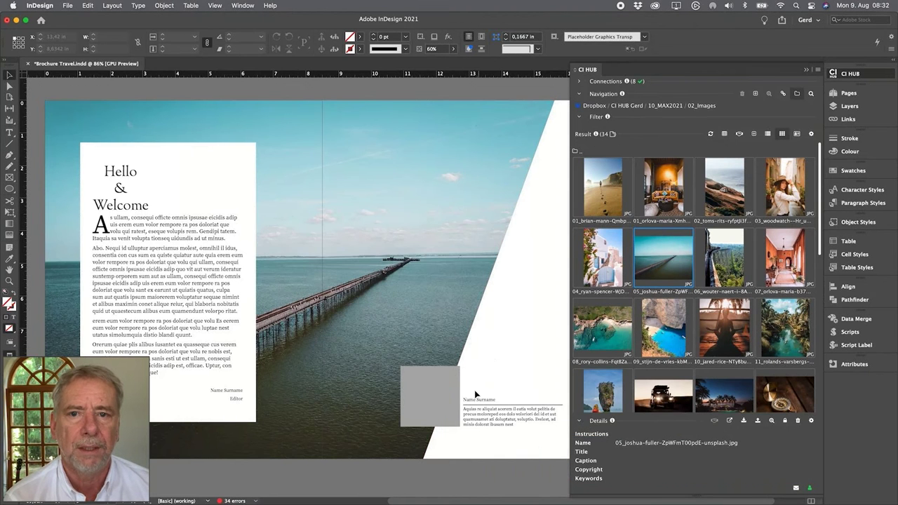
# Search Pixelboxx for the editor's portrait by first name and place it in the grey square frame beside the name text
pyautogui.press('z')
pyautogui.moveTo(491, 395); pyautogui.dragTo(463, 312)
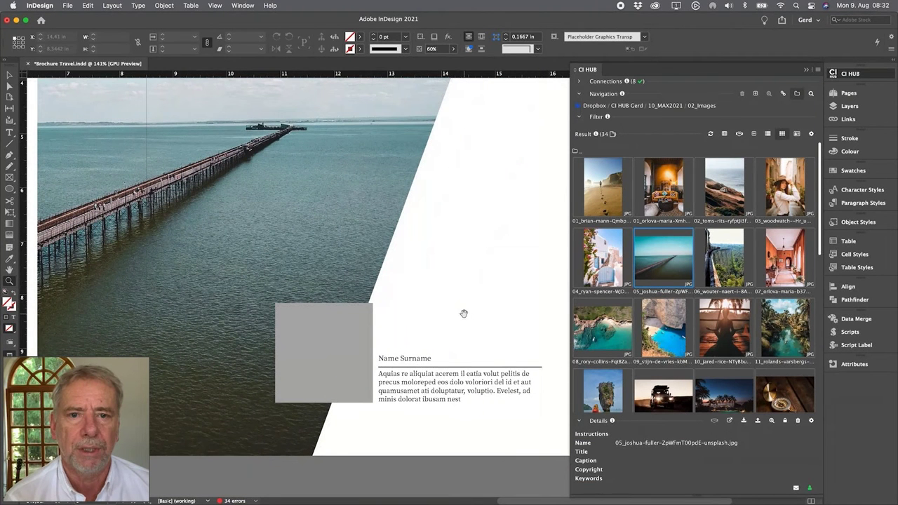
pyautogui.press('v')
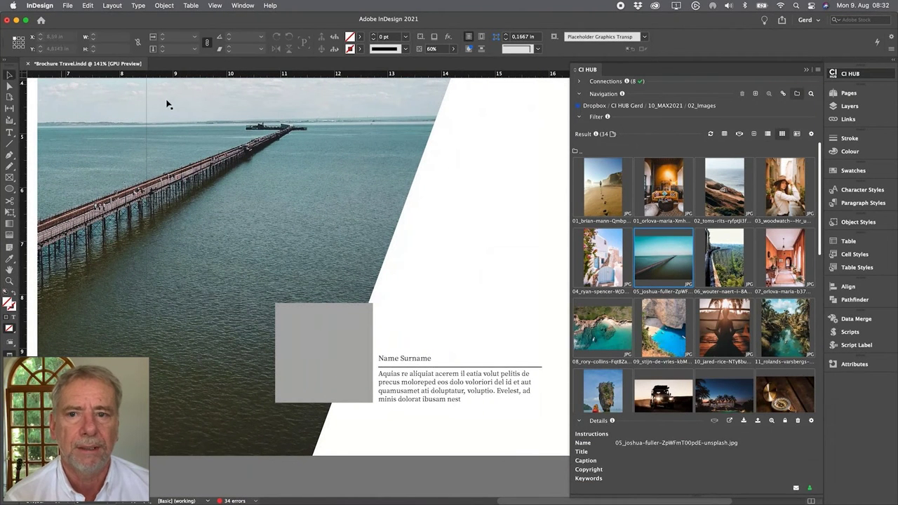
pyautogui.click(595, 106)
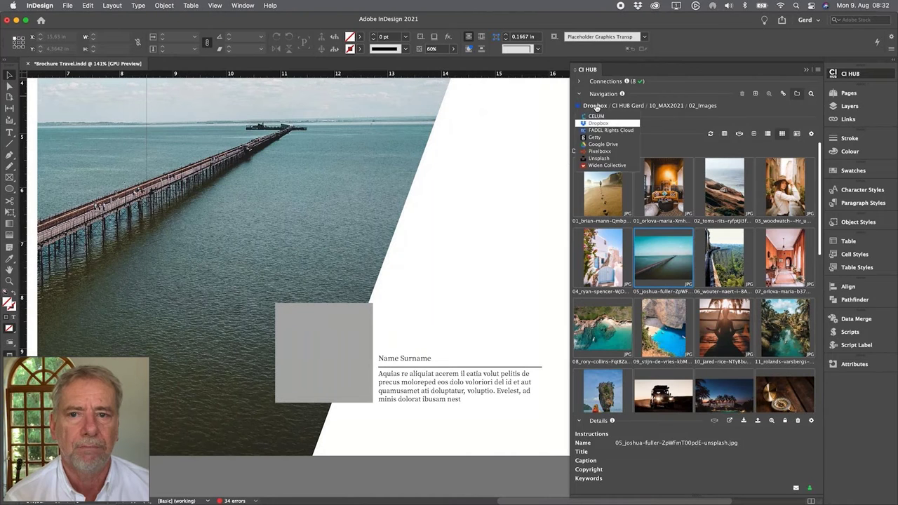
pyautogui.click(600, 151)
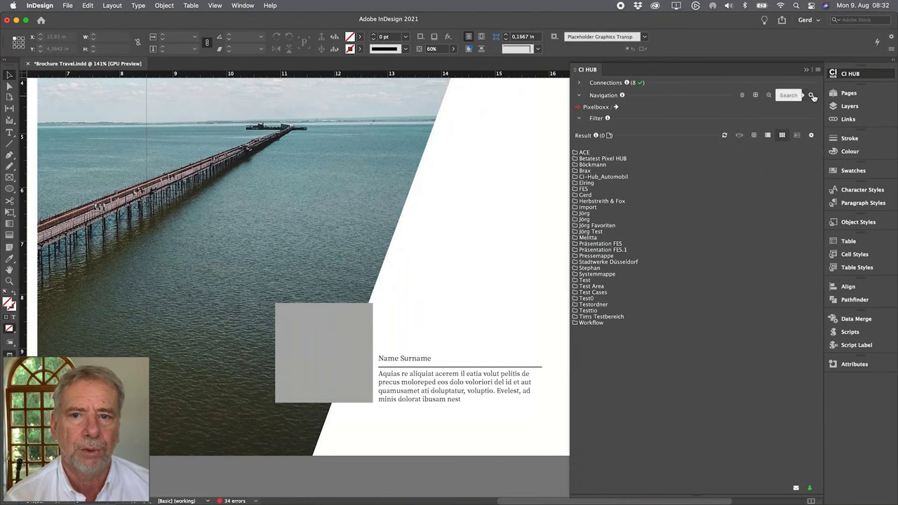
pyautogui.click(769, 95)
pyautogui.write('kat')
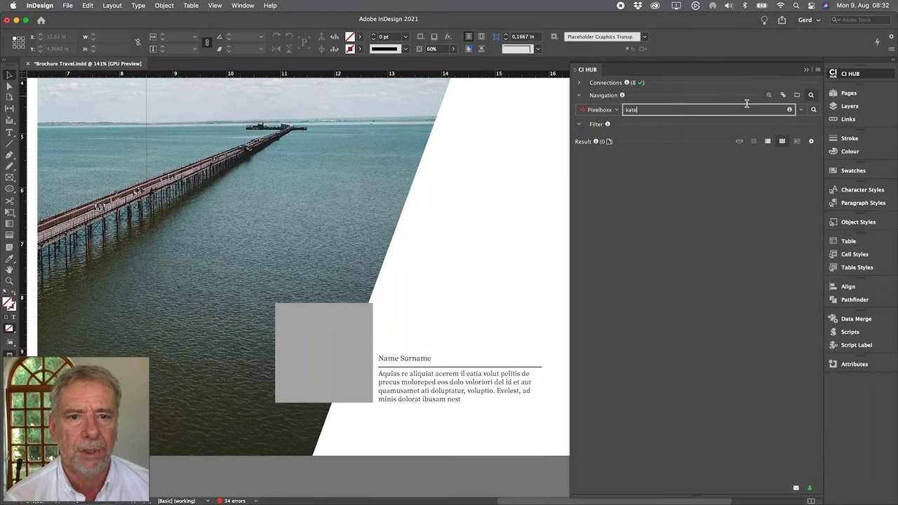
pyautogui.write('e')
pyautogui.press('Return')
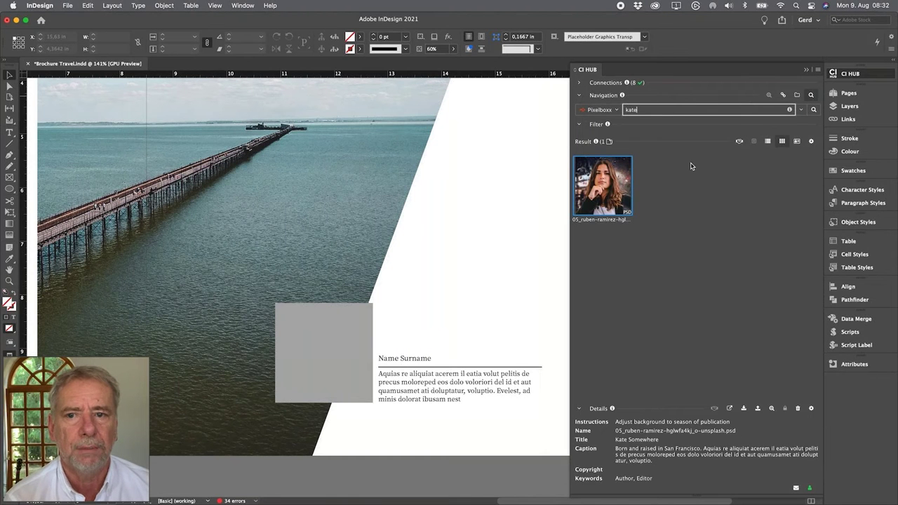
pyautogui.moveTo(603, 185); pyautogui.dragTo(413, 320)
pyautogui.moveTo(343, 332); pyautogui.dragTo(328, 329)
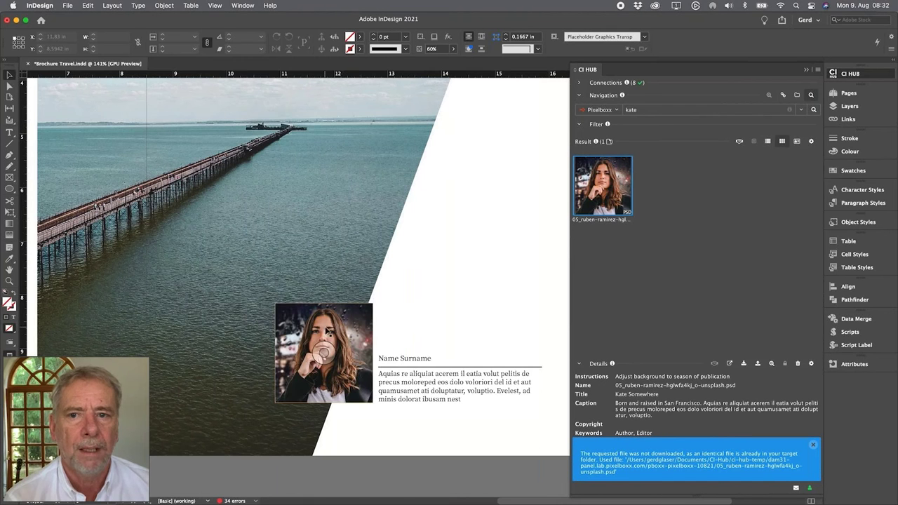
# Open the portrait's full metadata and replace the "Name Surname" placeholder with the person's name from the Title field
pyautogui.doubleClick(593, 195)
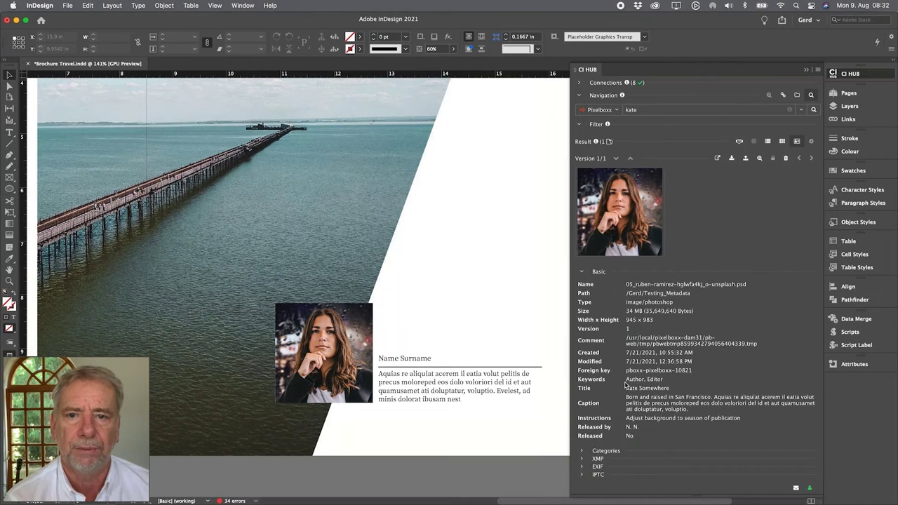
pyautogui.doubleClick(421, 365)
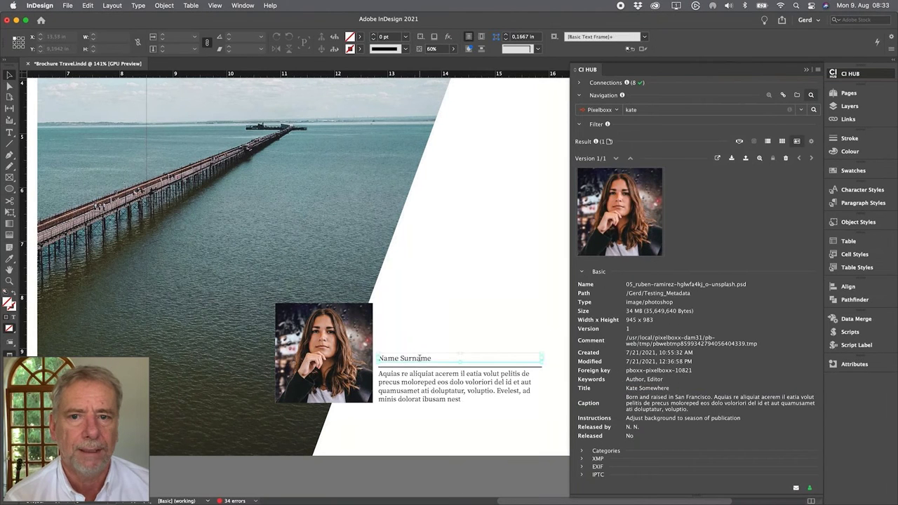
pyautogui.tripleClick(414, 359)
pyautogui.press('BackSpace')
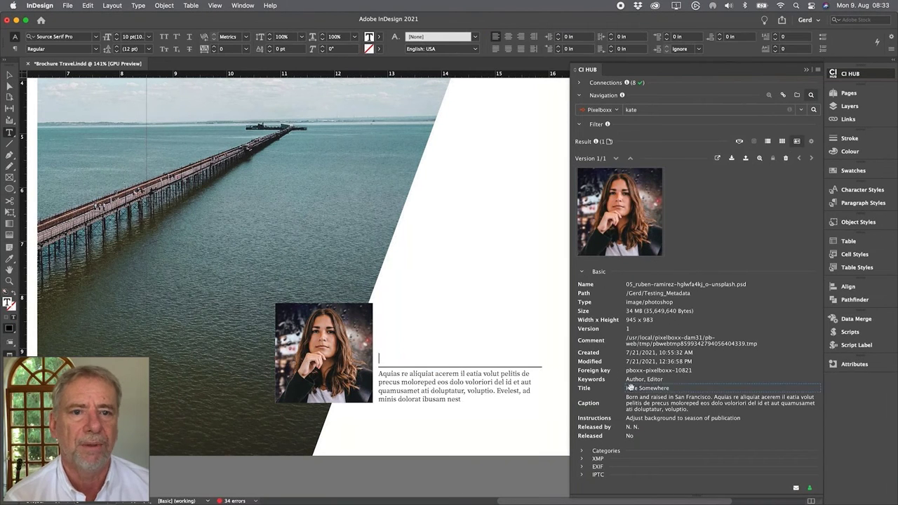
pyautogui.write('Kate Somewhere')
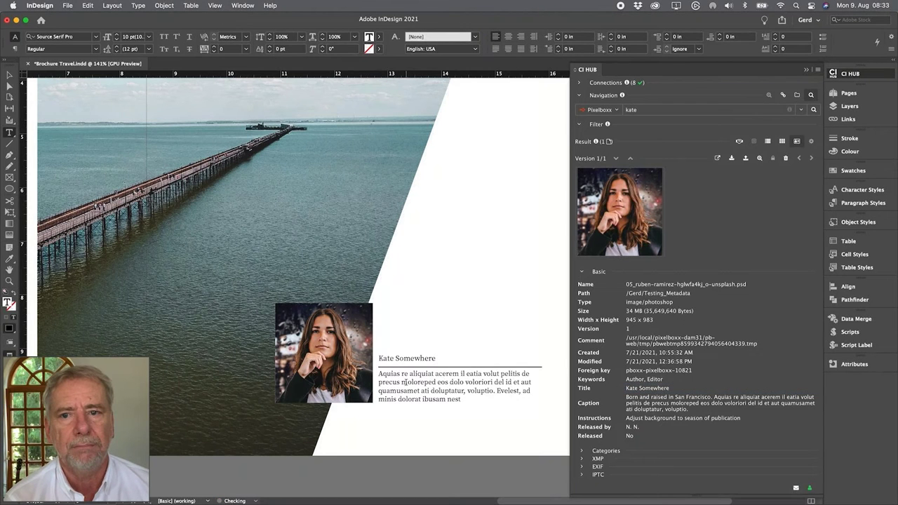
# Replace the placeholder biography below the name with the portrait's Caption metadata and finish text editing
pyautogui.press('shift+super+End')
pyautogui.press('Delete')
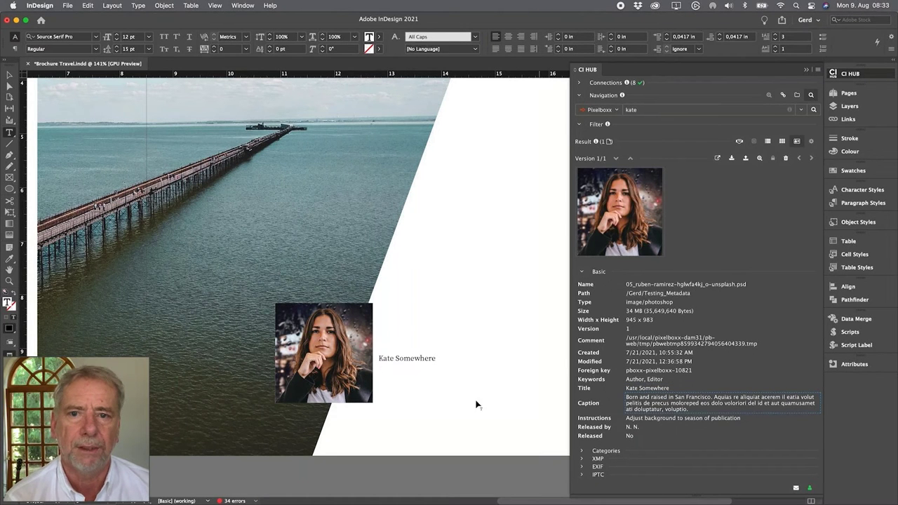
pyautogui.moveTo(434, 397); pyautogui.dragTo(433, 393)
pyautogui.press('Escape')
pyautogui.click(500, 288)
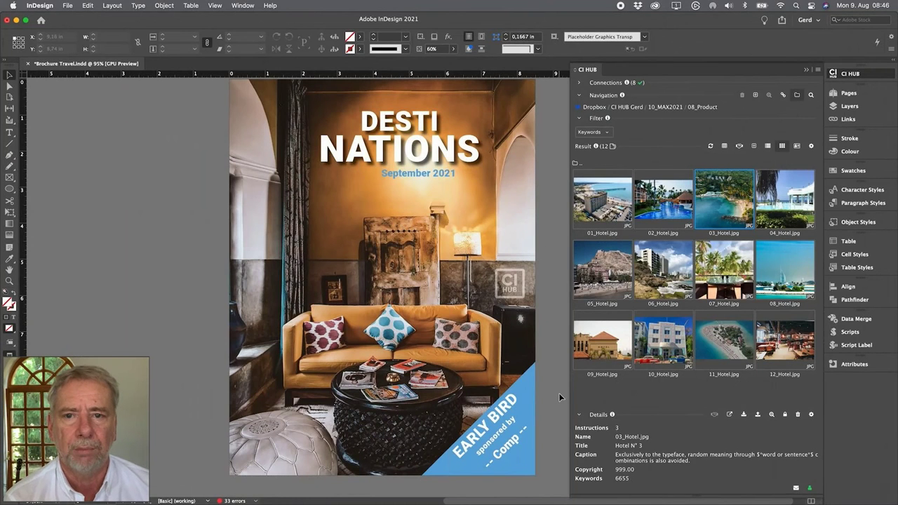
# Switch to Illustrator and open EarlyBird.ai from the 03_Graphics folder in CI HUB
pyautogui.press('super+Tab')
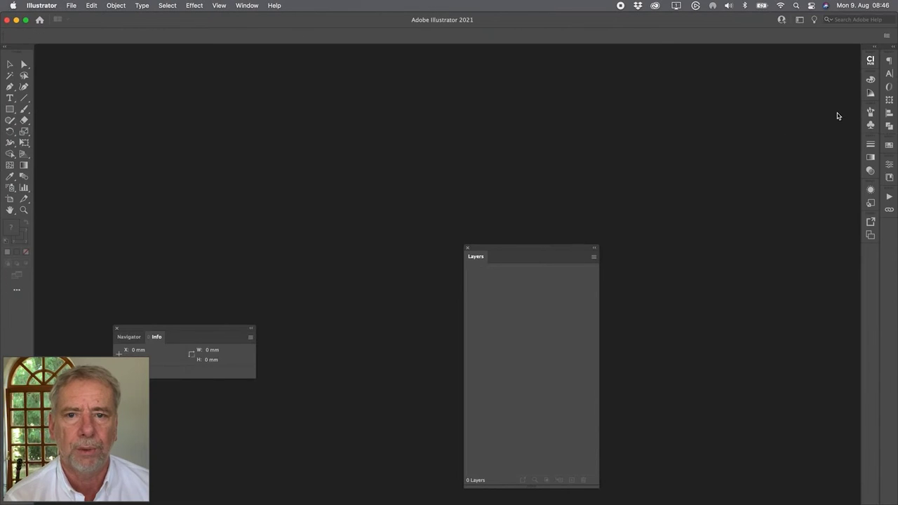
pyautogui.click(870, 61)
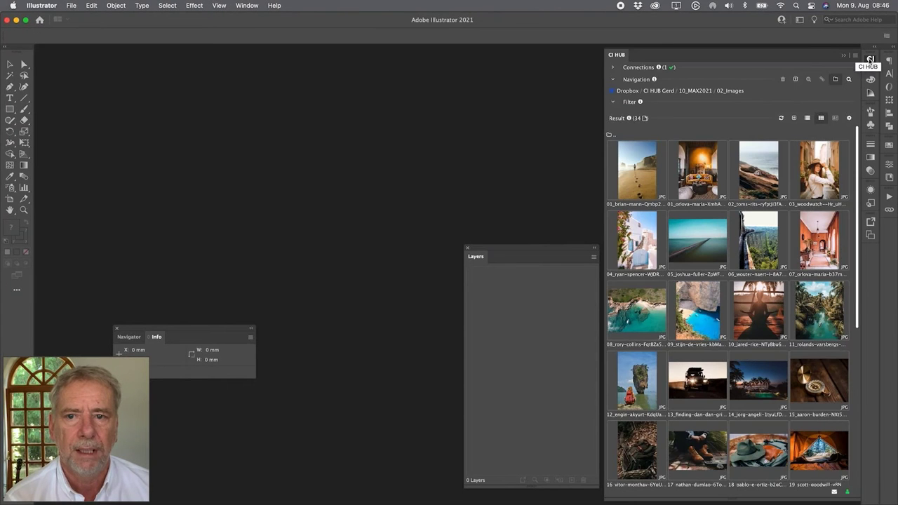
pyautogui.click(734, 91)
pyautogui.click(737, 115)
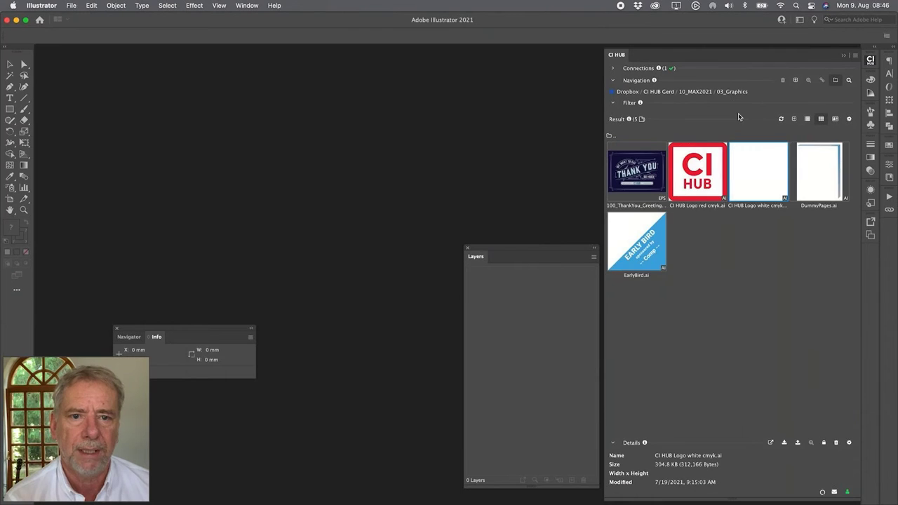
pyautogui.rightClick(651, 242)
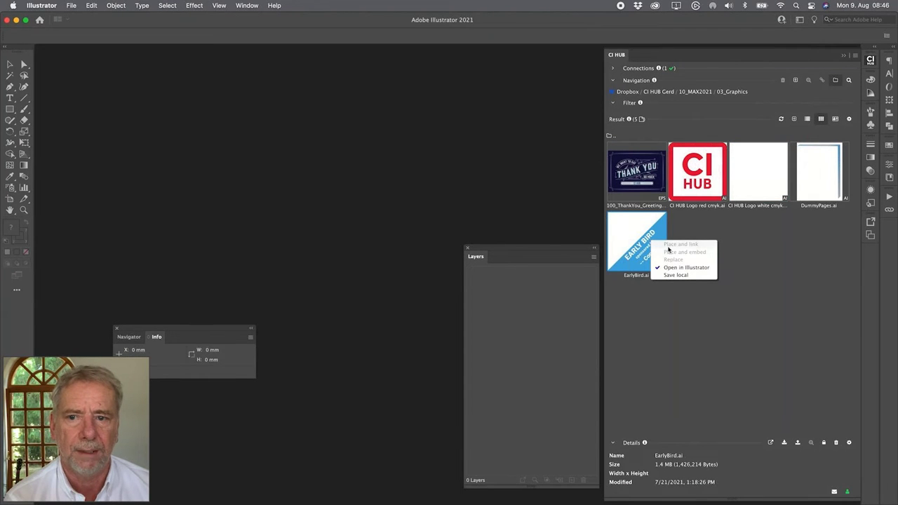
pyautogui.click(684, 268)
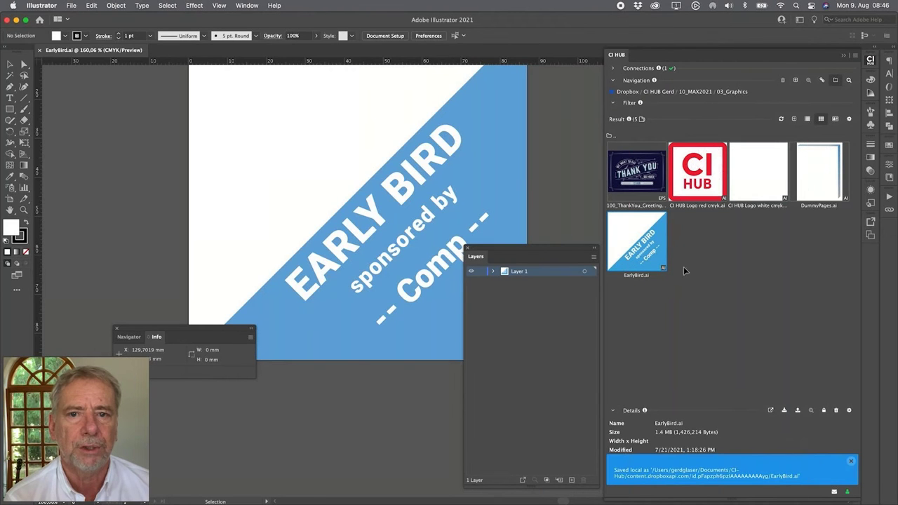
# Change "Comp" to "CI HUB" in the EarlyBird artwork's sponsor line and save the document
pyautogui.moveTo(544, 250); pyautogui.dragTo(542, 377)
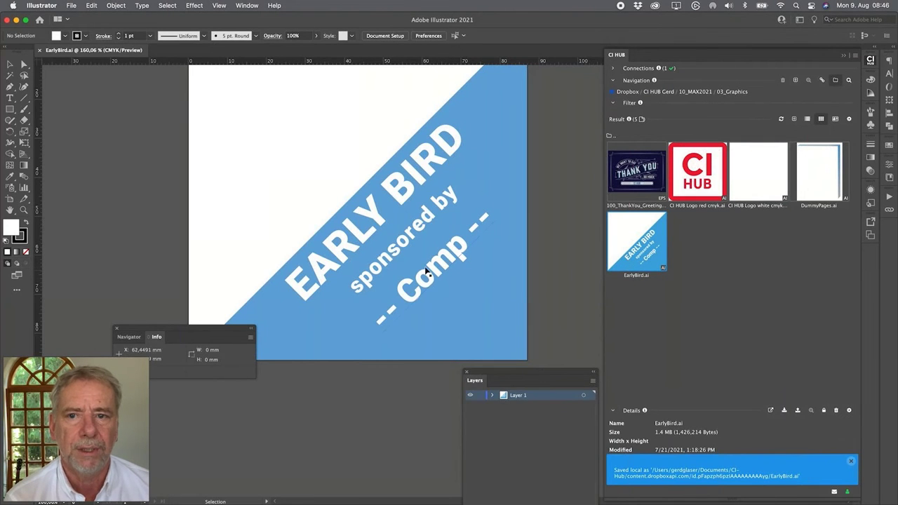
pyautogui.doubleClick(428, 272)
pyautogui.moveTo(449, 254); pyautogui.dragTo(465, 242)
pyautogui.doubleClick(401, 288)
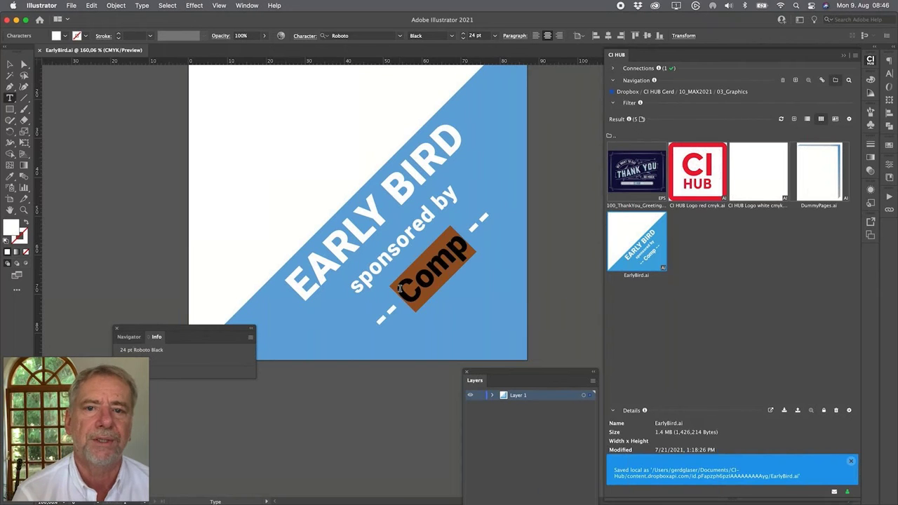
pyautogui.write('CI HUB')
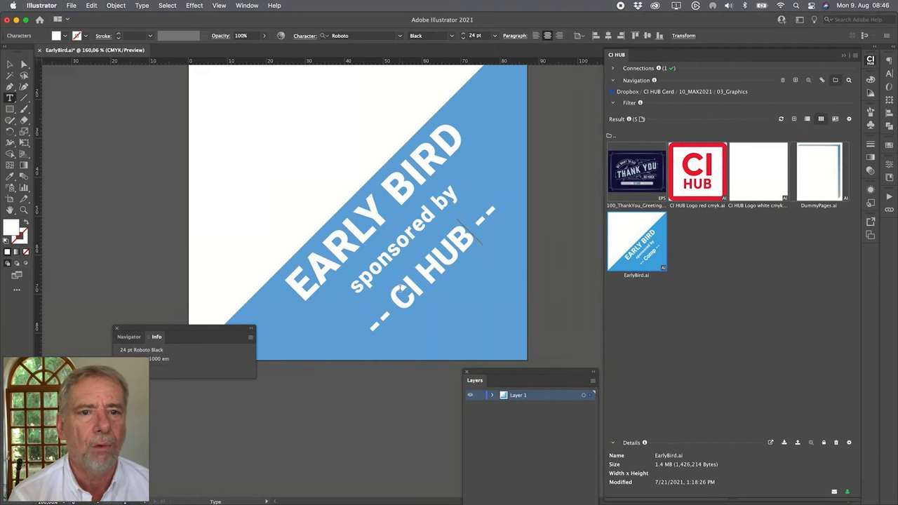
pyautogui.press('Escape')
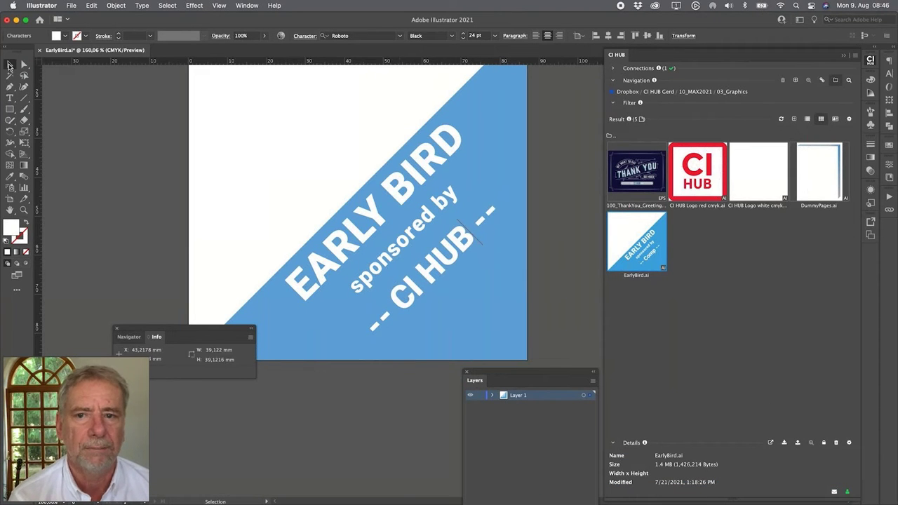
pyautogui.click(123, 123)
pyautogui.press('super+s')
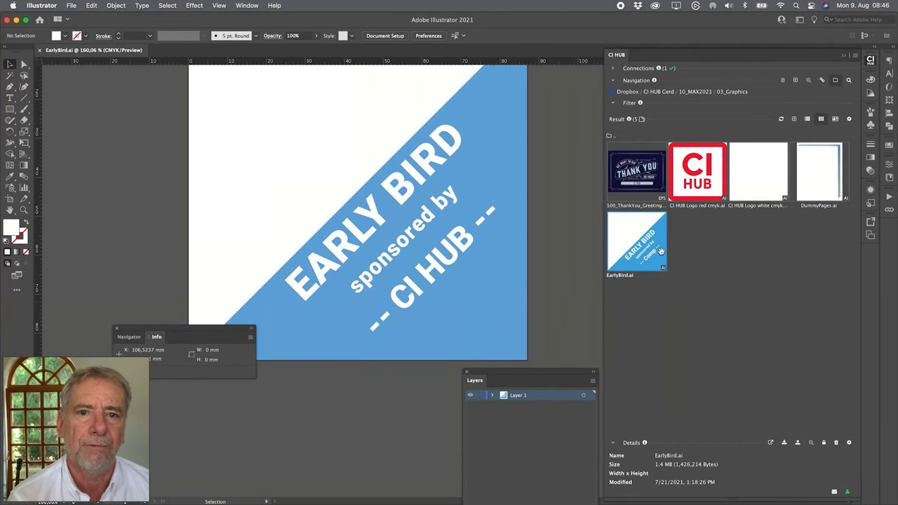
# Update EarlyBird.ai in the Dropbox 03_Graphics folder from the active Illustrator document
pyautogui.click(798, 443)
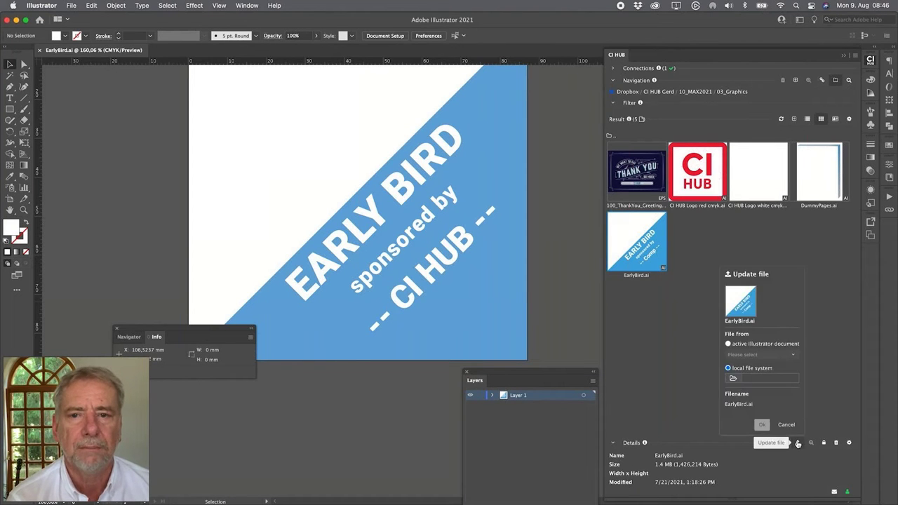
pyautogui.click(748, 355)
pyautogui.click(748, 371)
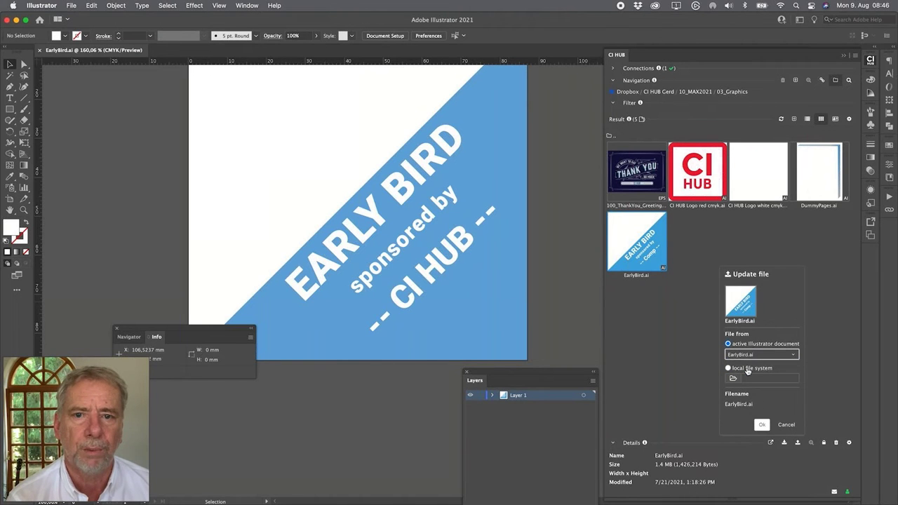
pyautogui.click(762, 425)
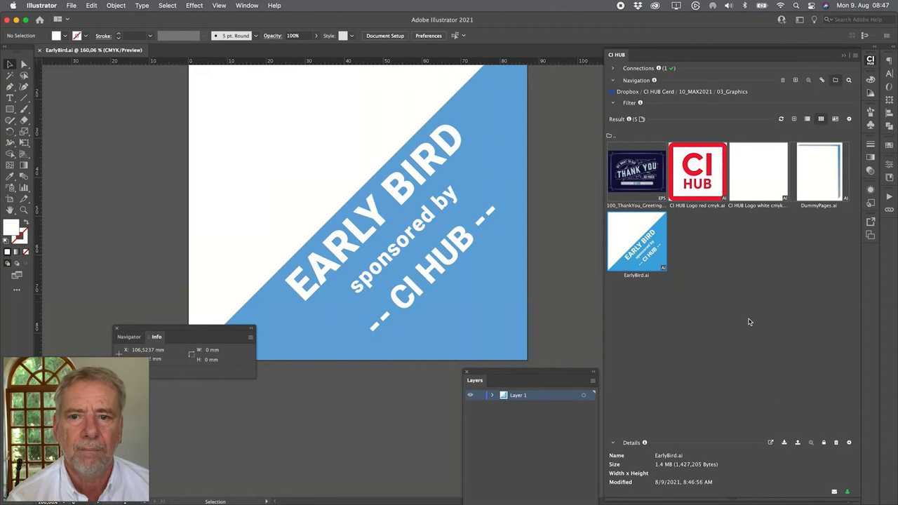
# Switch to InDesign and replace the cover's EarlyBird graphic with the updated EarlyBird.ai from the Dropbox 03_Graphics folder in CI HUB
pyautogui.press('super+Tab')
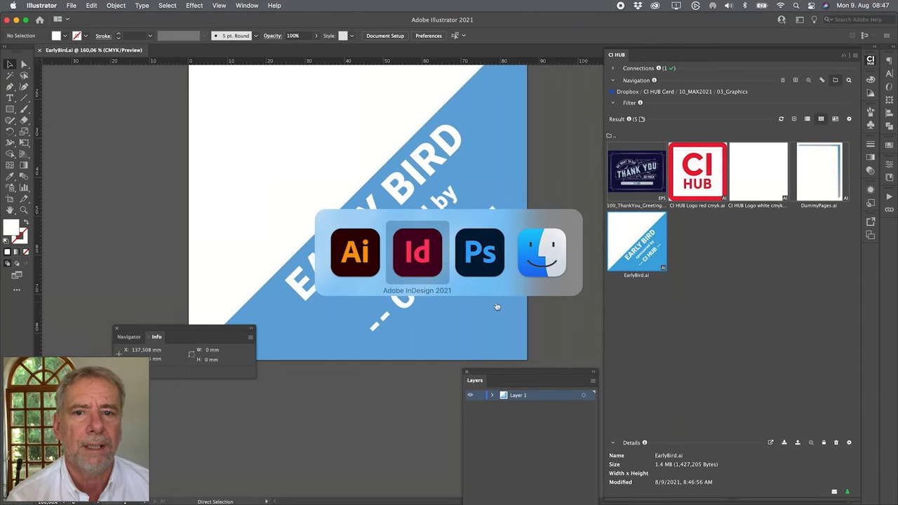
pyautogui.click(421, 258)
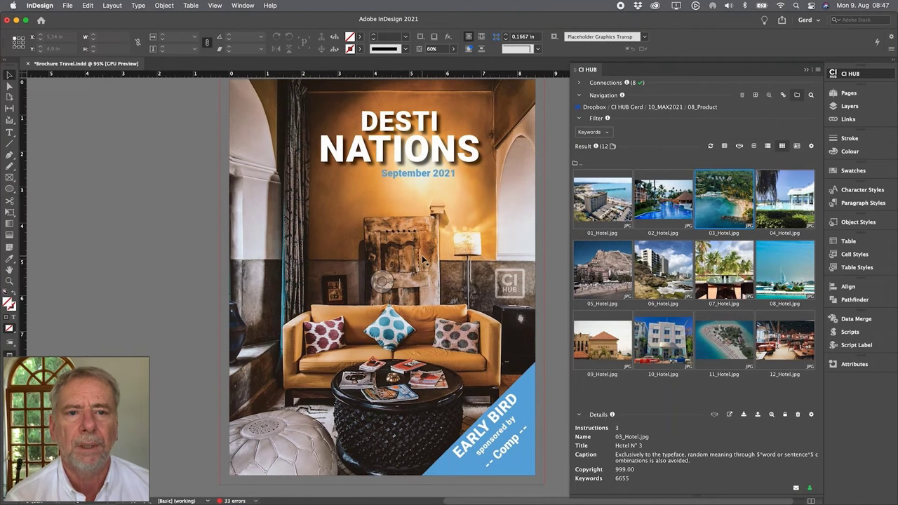
pyautogui.click(478, 418)
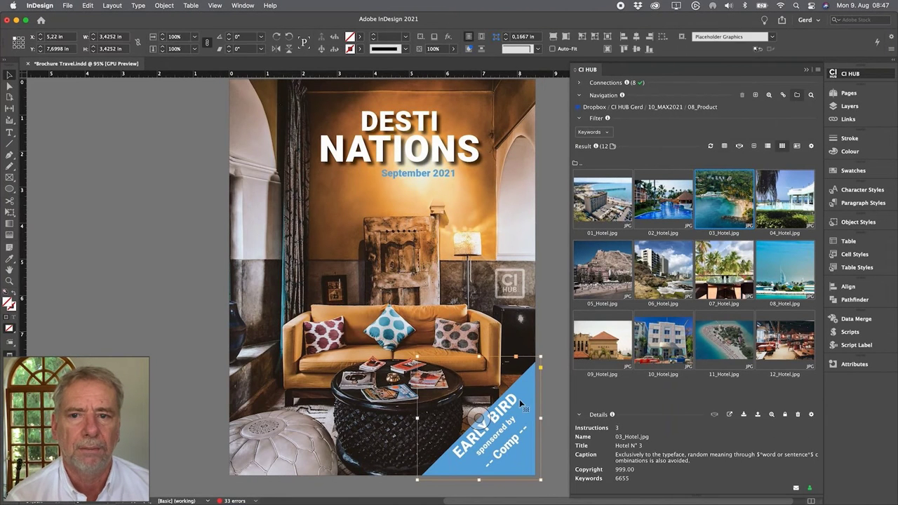
pyautogui.click(712, 107)
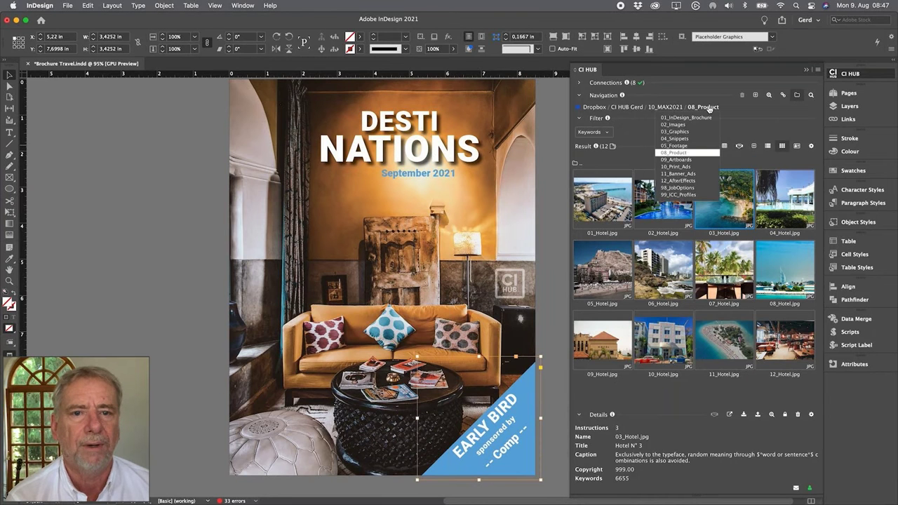
pyautogui.click(694, 132)
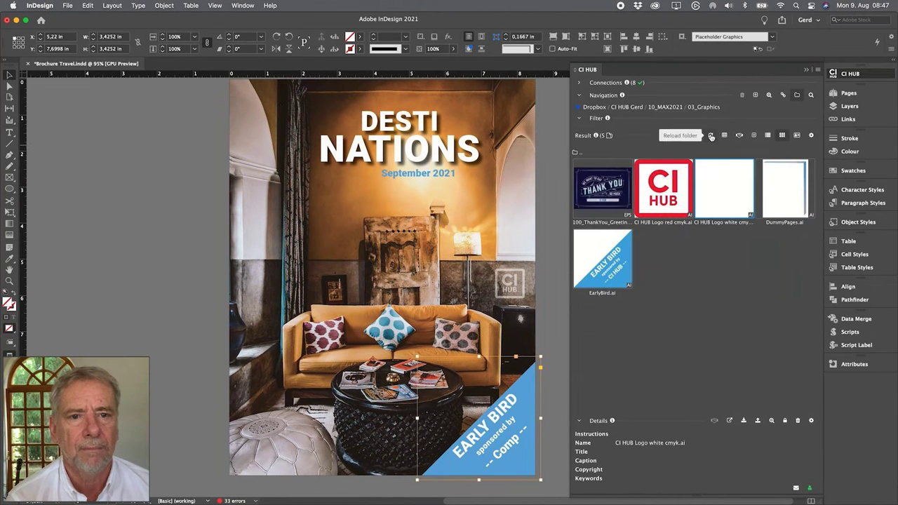
pyautogui.rightClick(619, 275)
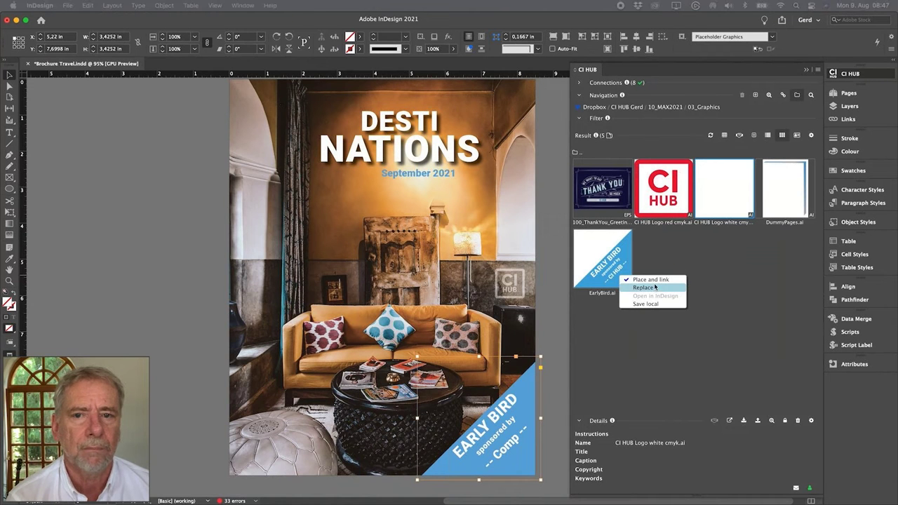
pyautogui.click(645, 304)
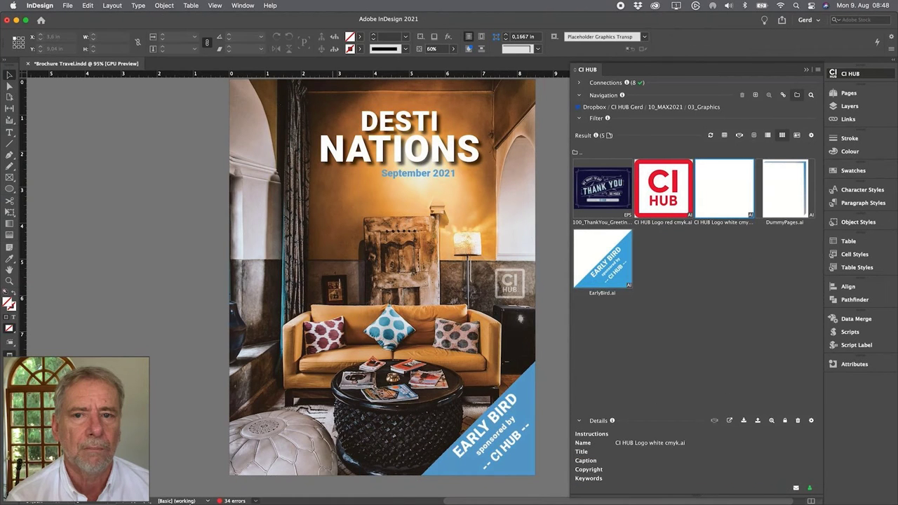
# Go to the author portrait on the page 4 spread and search Pixelboxx in CI HUB for the author's first name
pyautogui.click(112, 501)
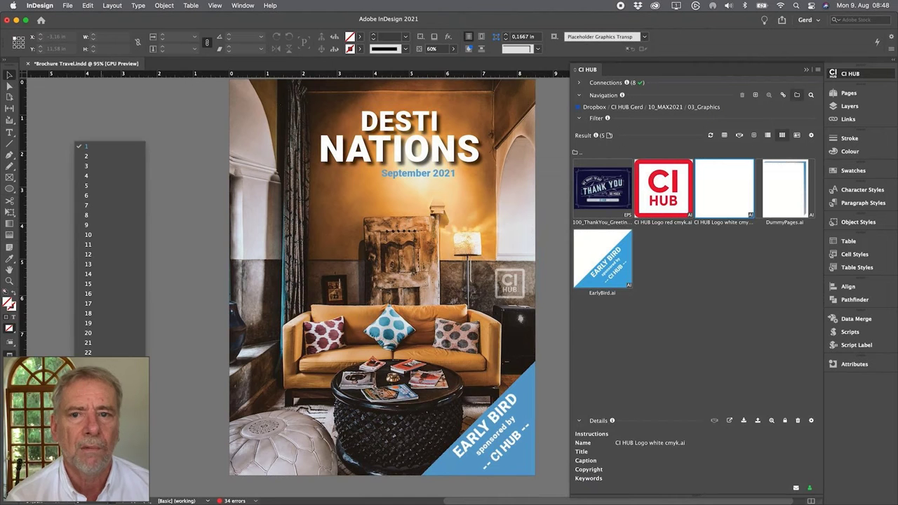
pyautogui.click(101, 176)
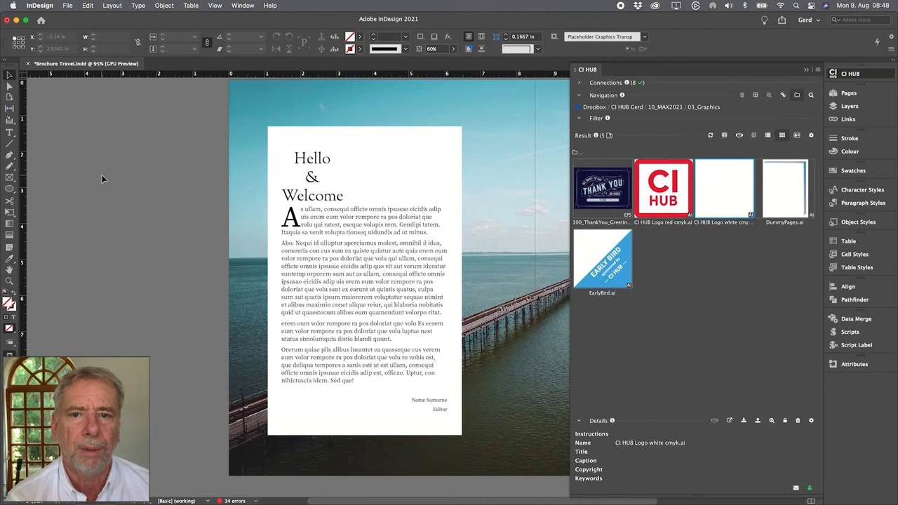
pyautogui.hscroll(10, 513, 325)
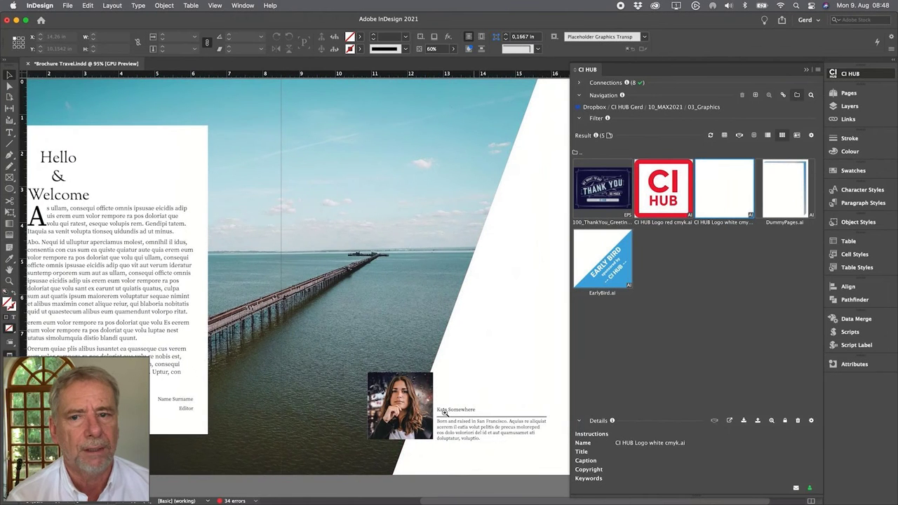
pyautogui.moveTo(451, 414); pyautogui.dragTo(545, 353)
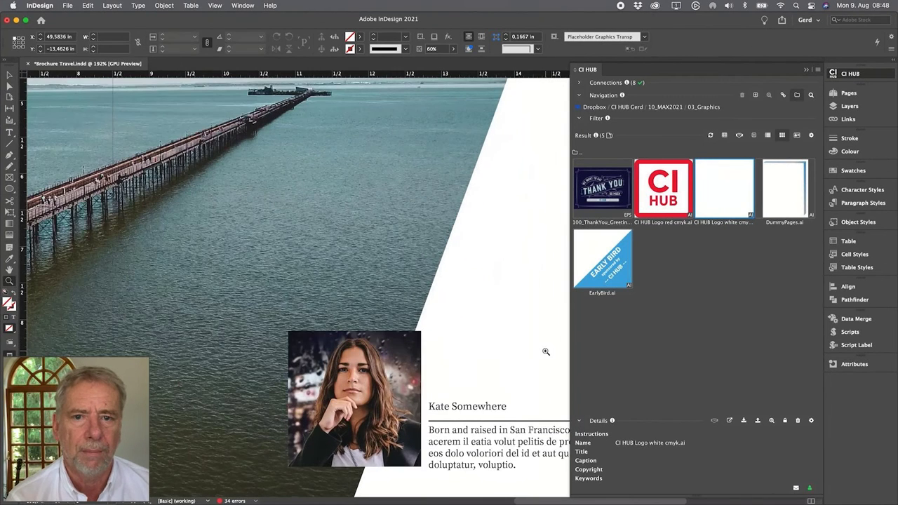
pyautogui.press('v')
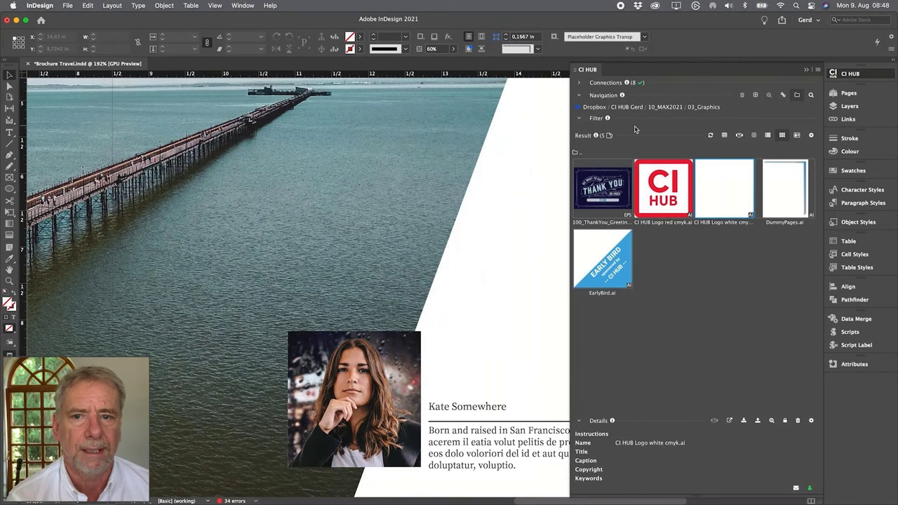
pyautogui.click(594, 107)
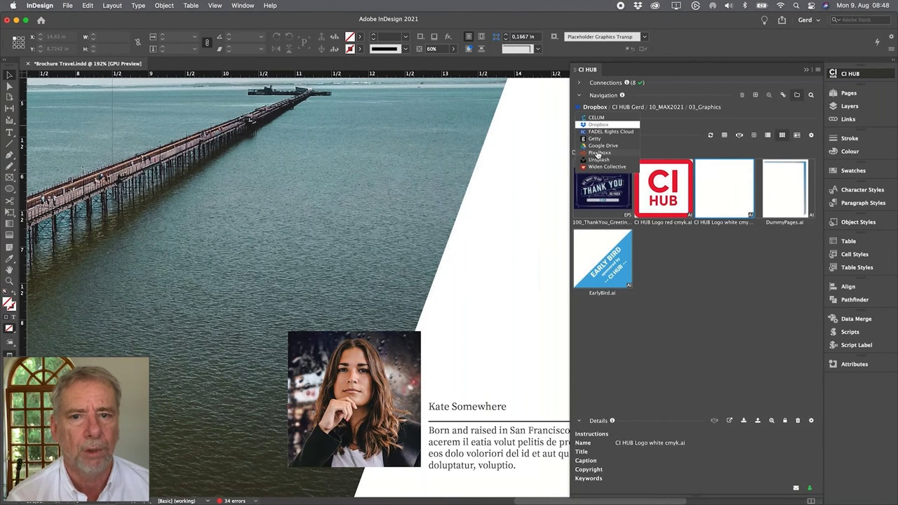
pyautogui.click(598, 153)
pyautogui.click(811, 95)
pyautogui.write('kate')
pyautogui.press('Return')
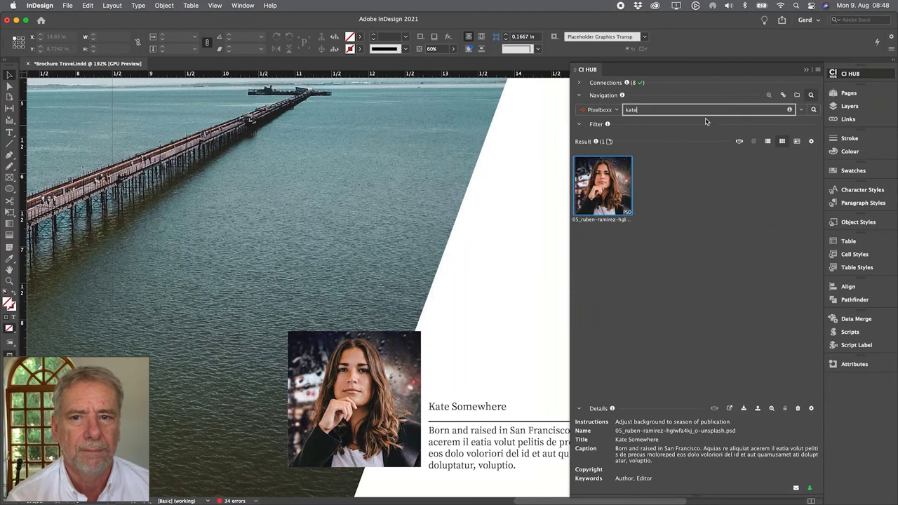
# Switch to Photoshop, search Pixelboxx in CI HUB for the author's first name, and open the portrait PSD
pyautogui.press('super+Tab')
pyautogui.click(479, 252)
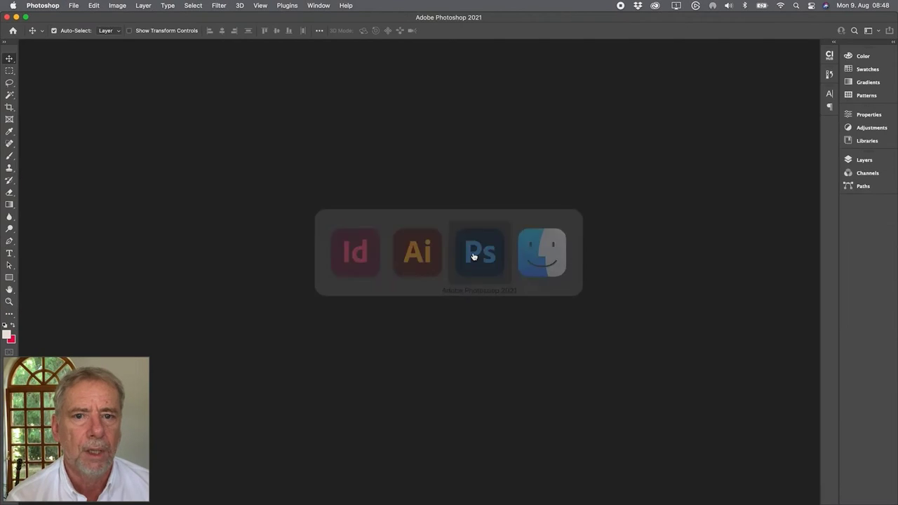
pyautogui.click(830, 56)
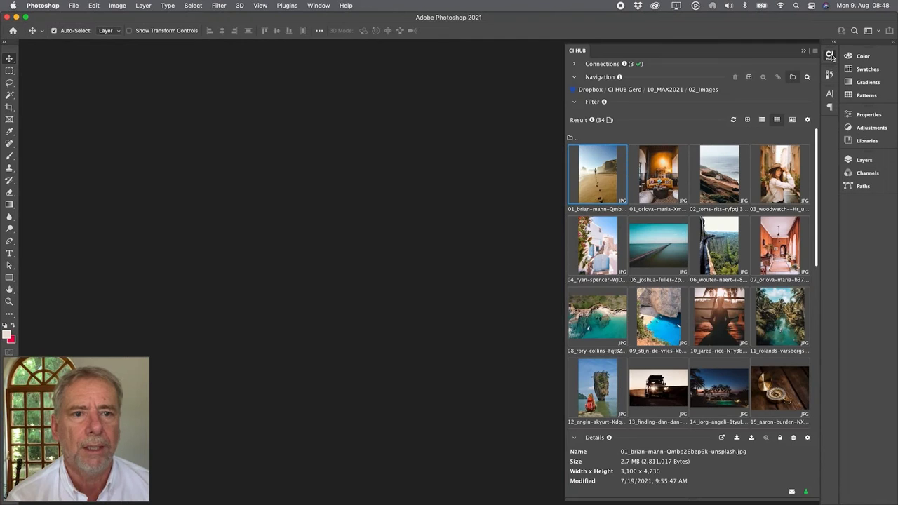
pyautogui.click(592, 90)
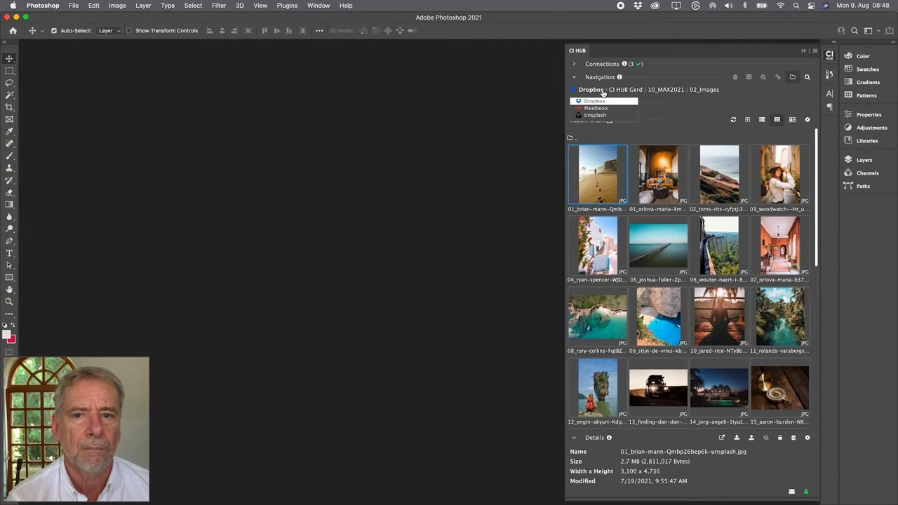
pyautogui.click(597, 108)
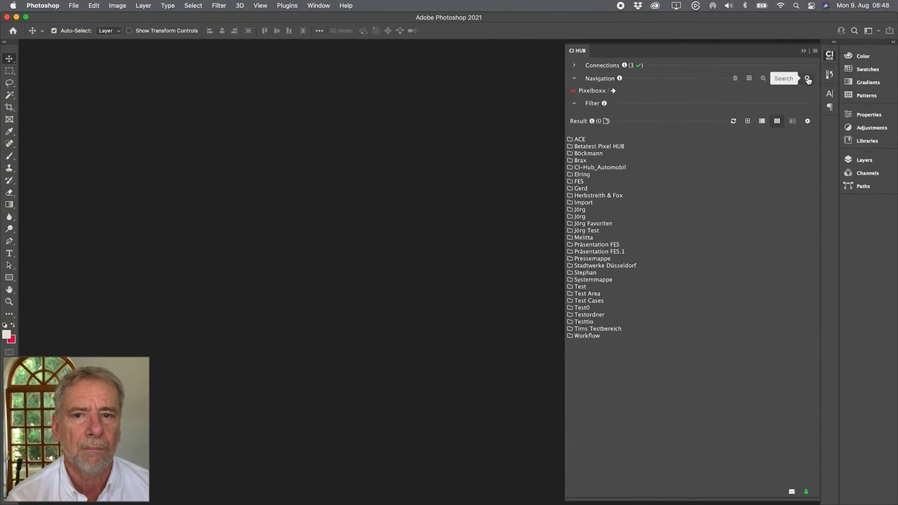
pyautogui.click(807, 78)
pyautogui.press('Return')
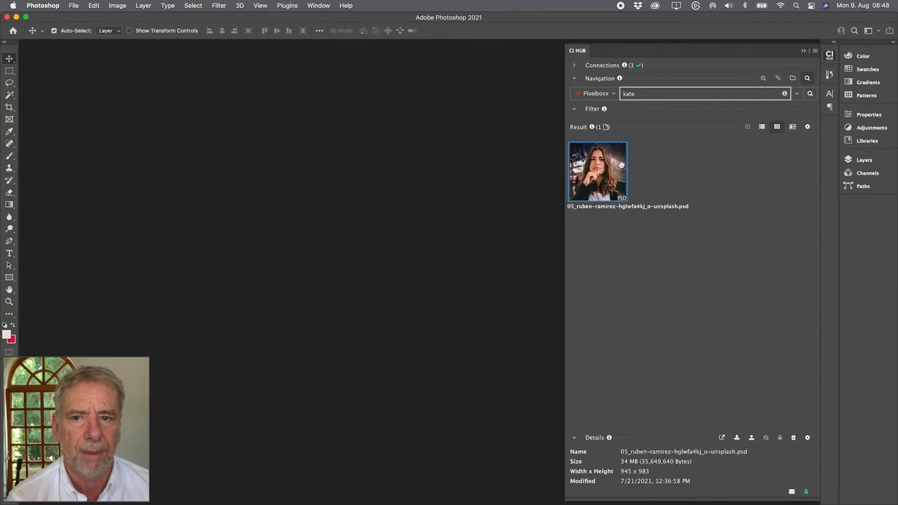
pyautogui.rightClick(621, 164)
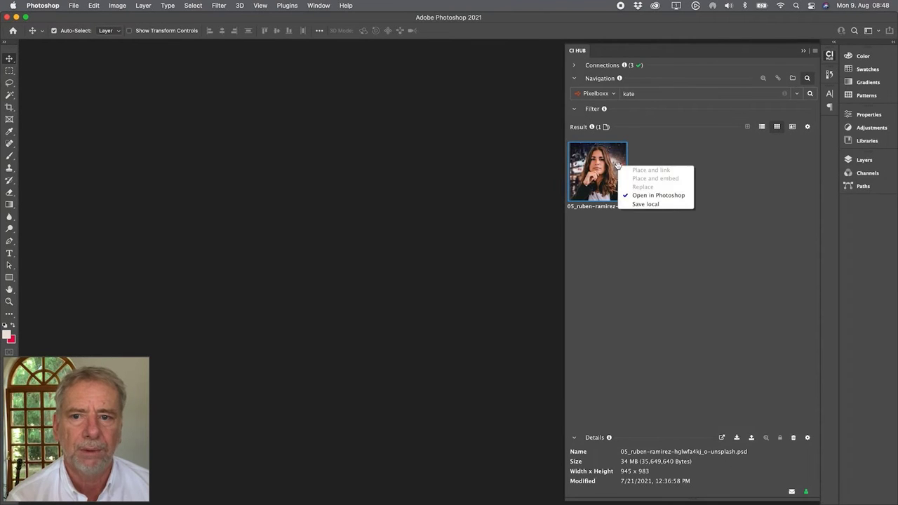
pyautogui.click(654, 196)
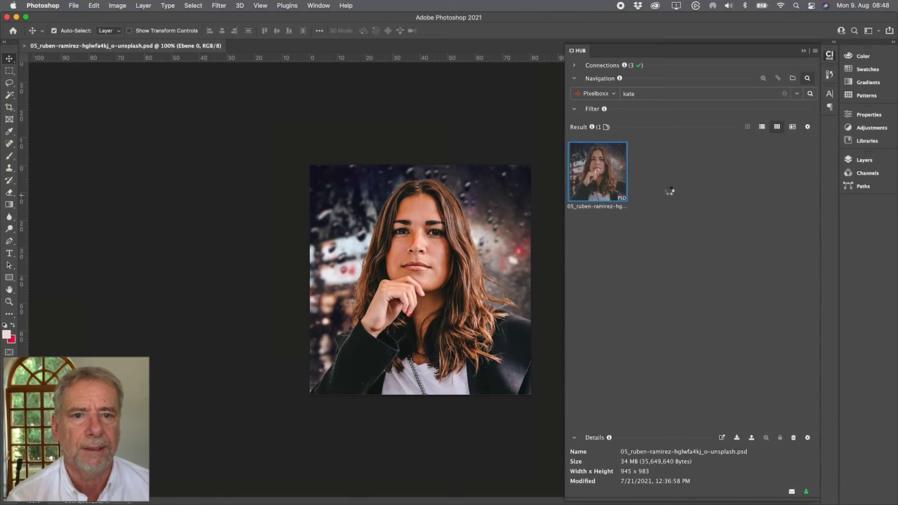
# Show the hidden Unsplash_Q9shDPeMgOA layer to give the portrait the green background
pyautogui.click(864, 160)
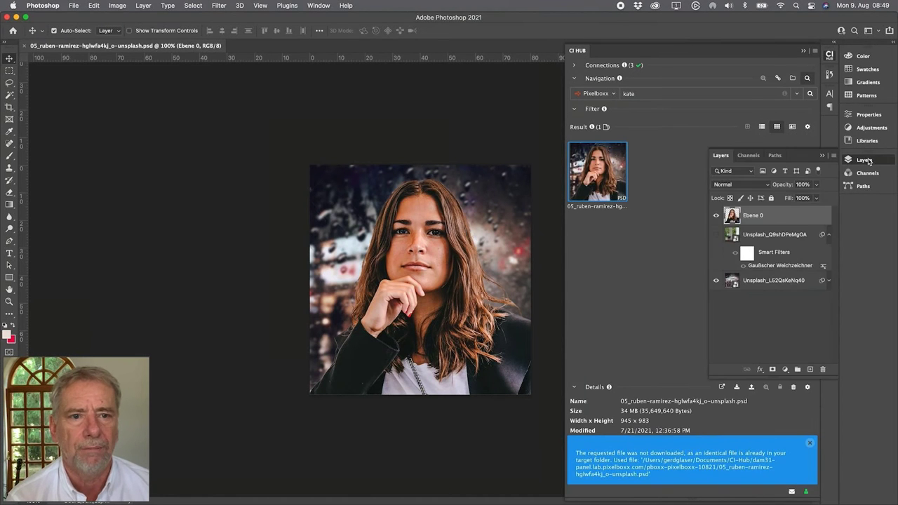
pyautogui.click(715, 233)
pyautogui.click(823, 156)
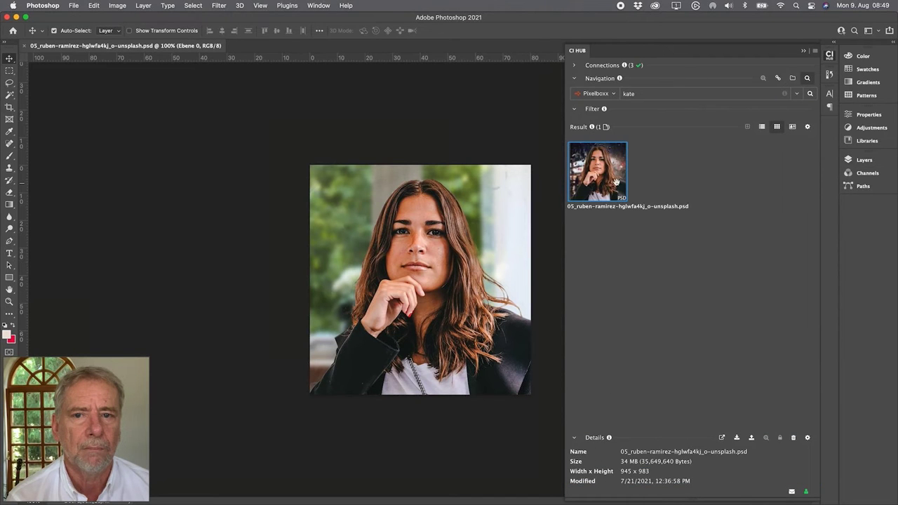
# Update the portrait PSD in Pixelboxx from the active Photoshop document with the comment "New Background"
pyautogui.click(752, 438)
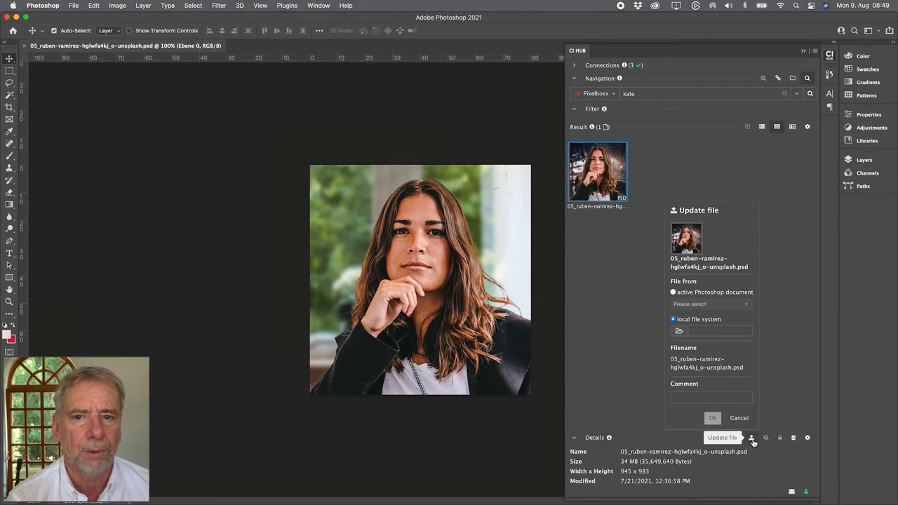
pyautogui.click(709, 295)
pyautogui.click(709, 304)
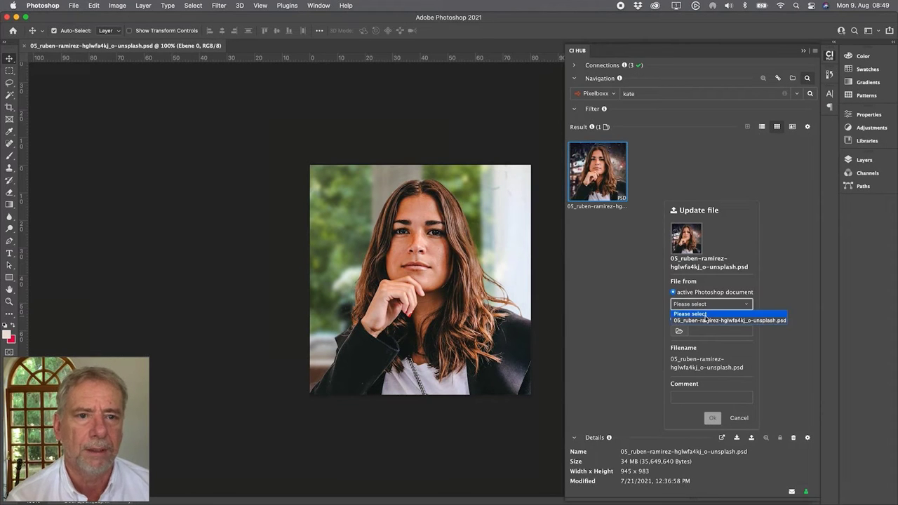
pyautogui.click(705, 321)
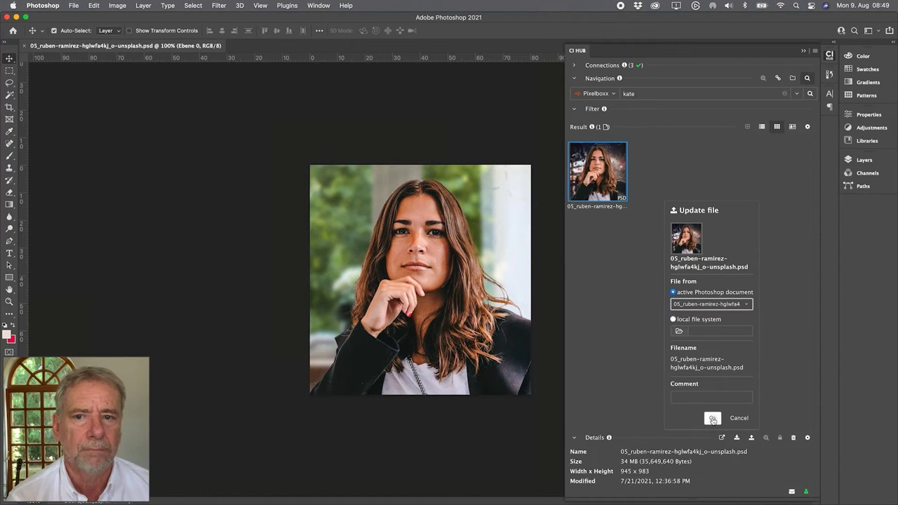
pyautogui.click(706, 397)
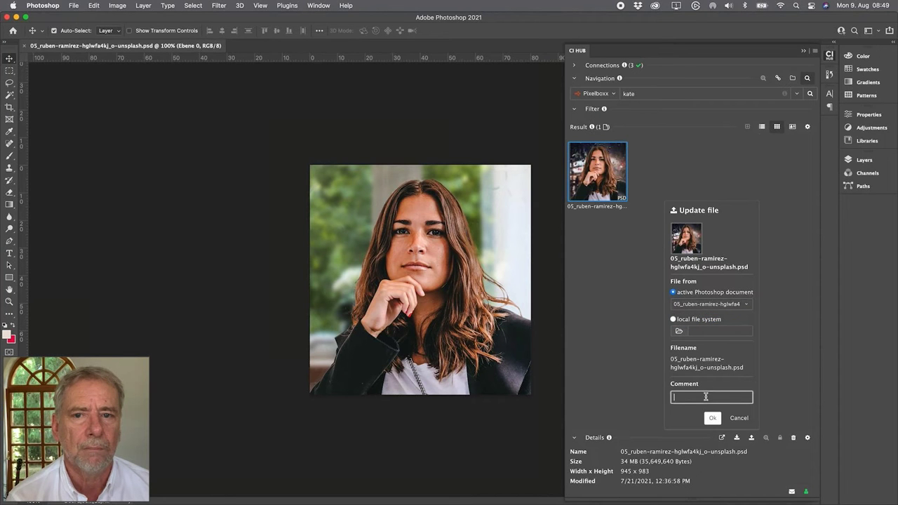
pyautogui.write('New Background')
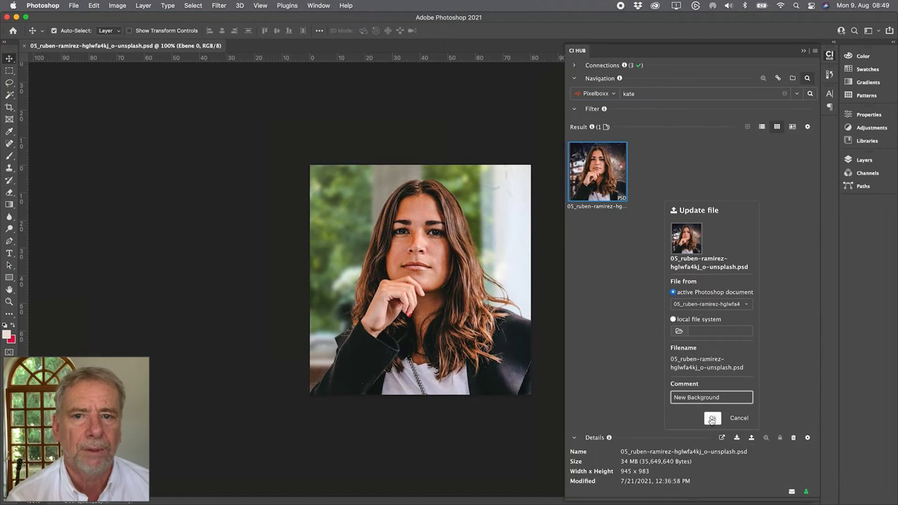
pyautogui.click(712, 419)
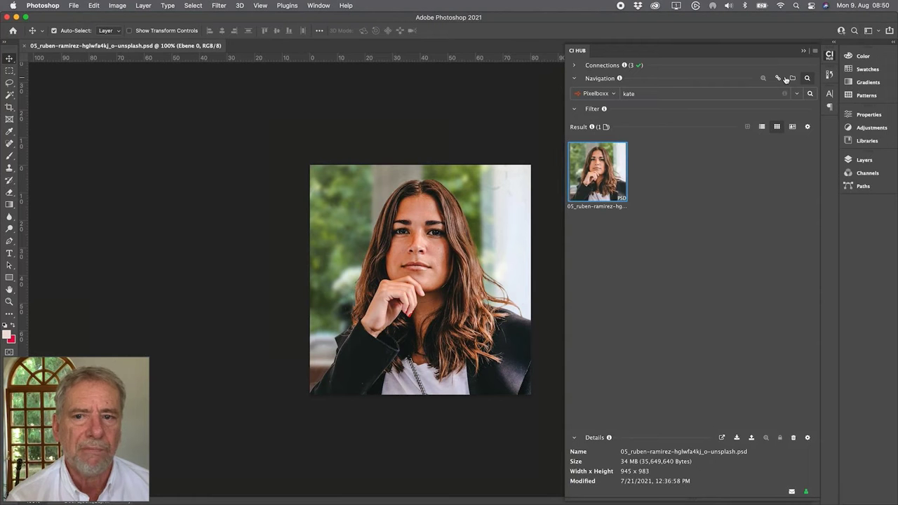
# Switch to InDesign and replace the author portrait beside the biography with the updated PSD from Pixelboxx
pyautogui.press('super+Tab')
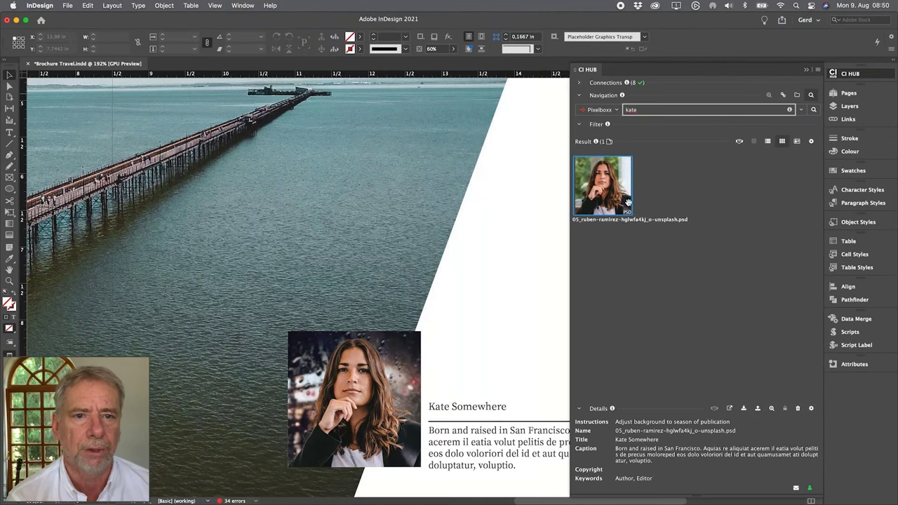
pyautogui.click(410, 351)
pyautogui.rightClick(615, 198)
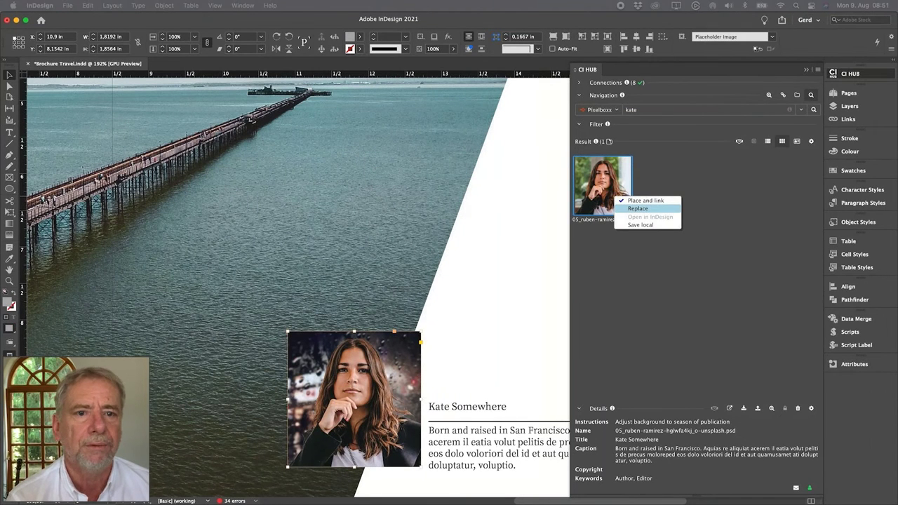
pyautogui.click(638, 209)
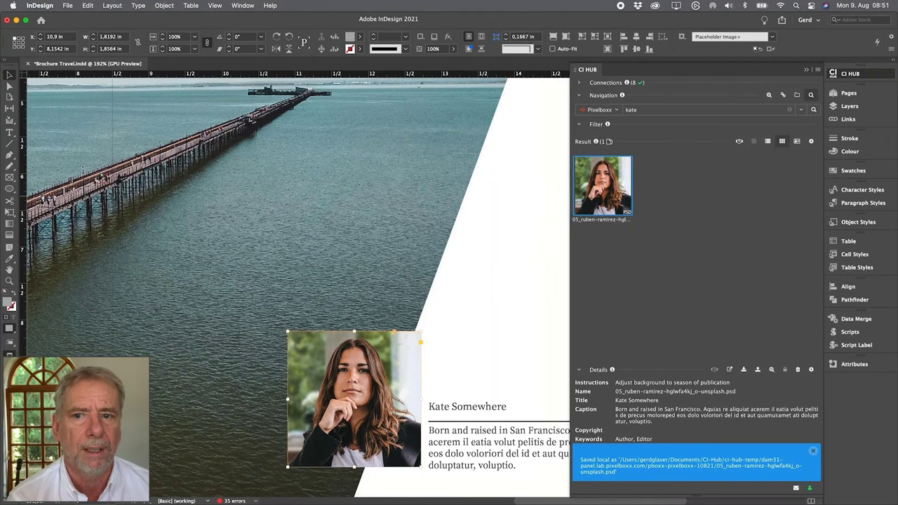
pyautogui.scroll(-5, 420, 435)
pyautogui.click(278, 288)
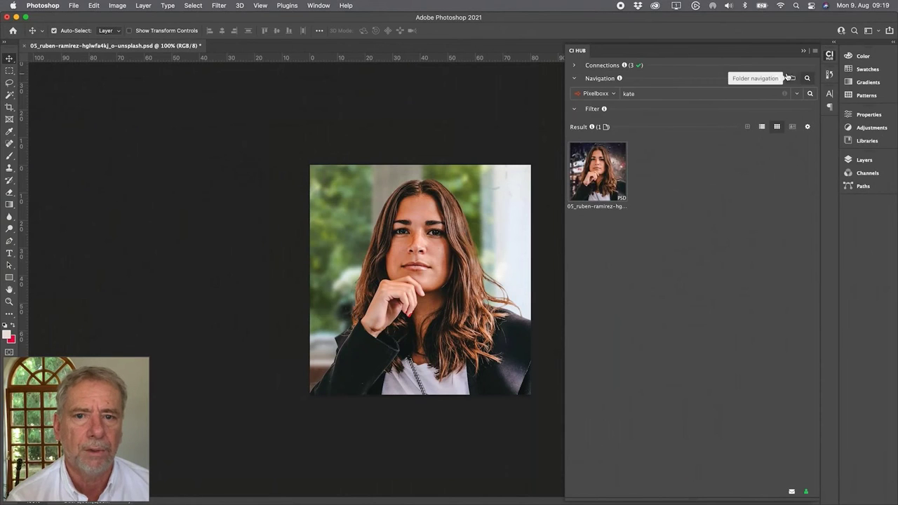
# Switch to Photoshop, browse CI HUB to the Dropbox folder 10_MAX2021/13_Author, and save the portrait document
pyautogui.click(792, 78)
pyautogui.click(597, 92)
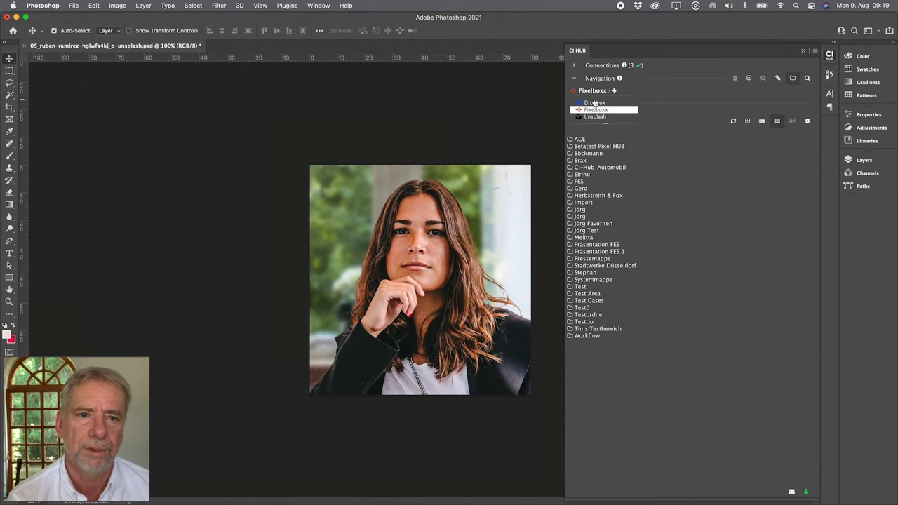
pyautogui.click(595, 103)
pyautogui.click(710, 159)
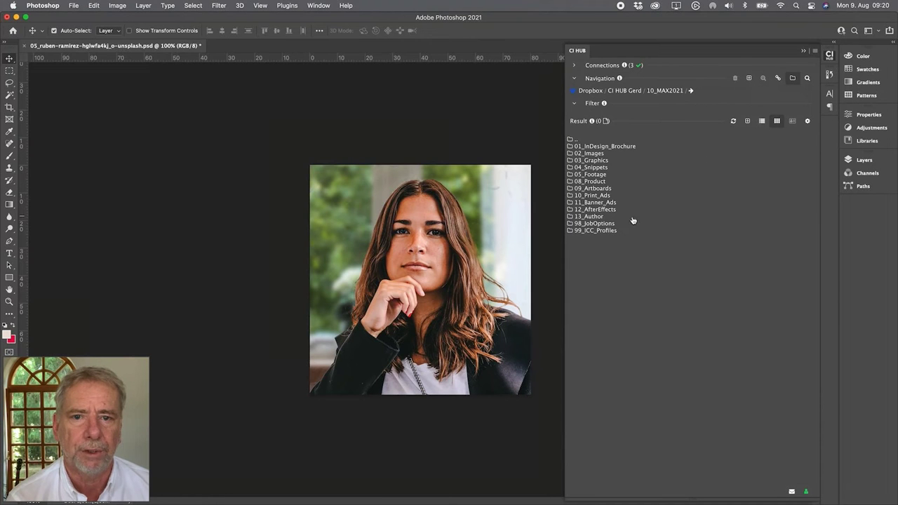
pyautogui.click(593, 216)
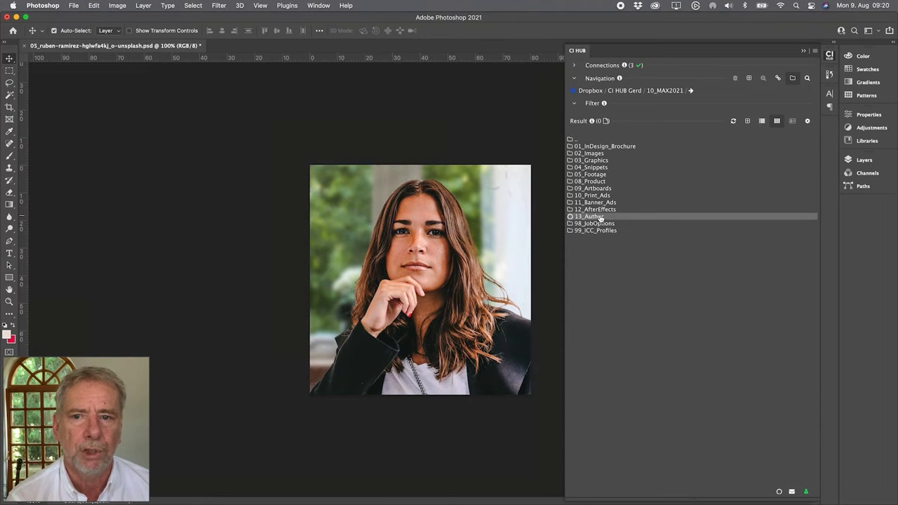
pyautogui.press('super+s')
# Add the active Photoshop portrait to the 13_Author folder as a PSD, using the author's full name as the file name
pyautogui.click(749, 122)
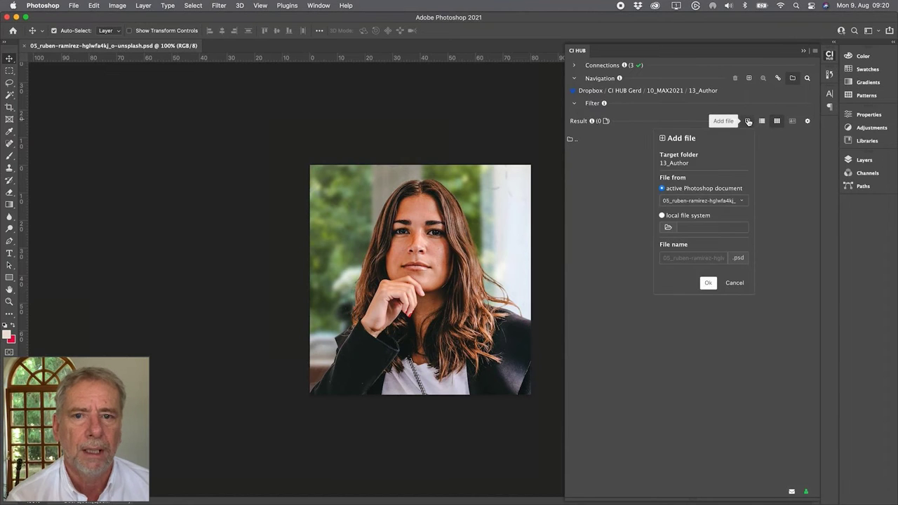
pyautogui.click(684, 202)
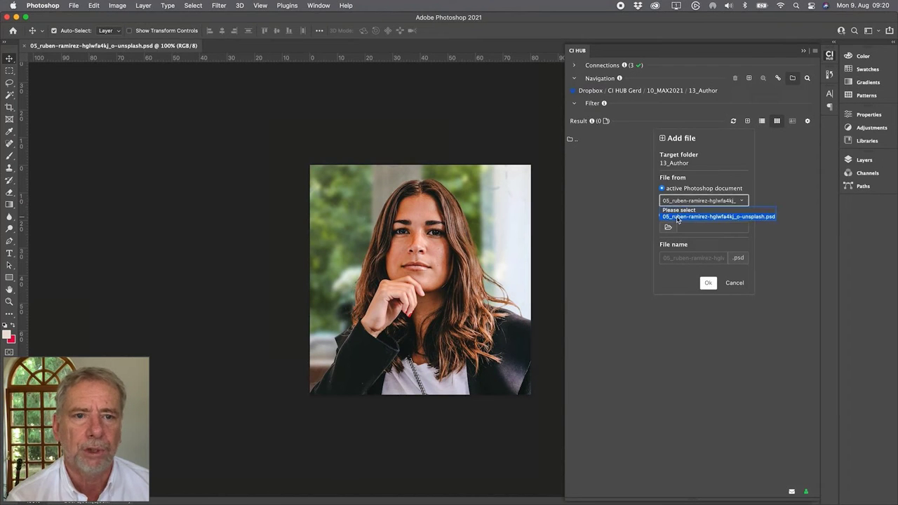
pyautogui.click(677, 218)
pyautogui.click(680, 258)
pyautogui.write('Kate Somewhere')
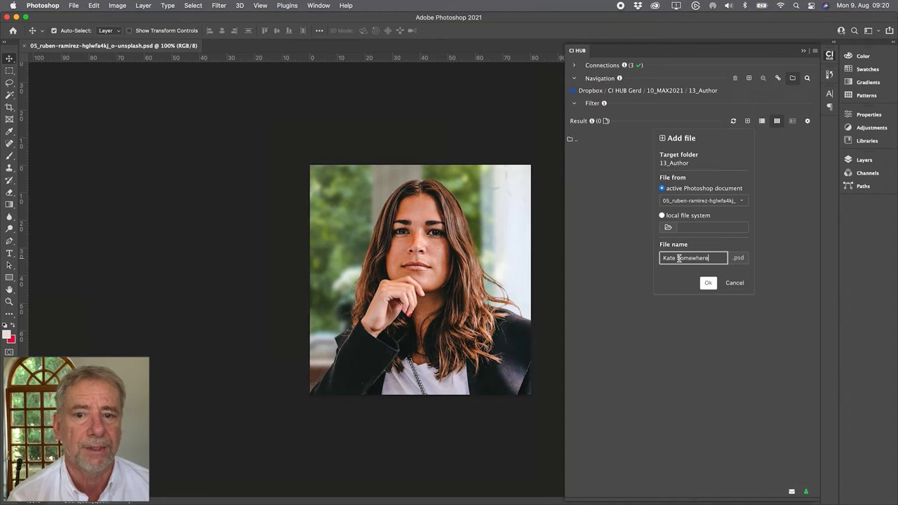
pyautogui.click(708, 284)
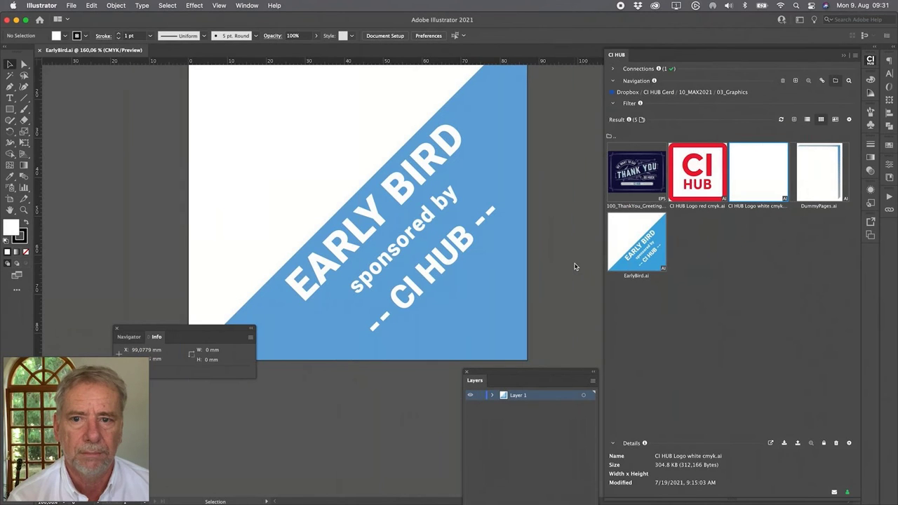
# Switch to Illustrator and replace the EARLY BIRD headline in the corner banner with FREE TRIAL
pyautogui.tripleClick(411, 181)
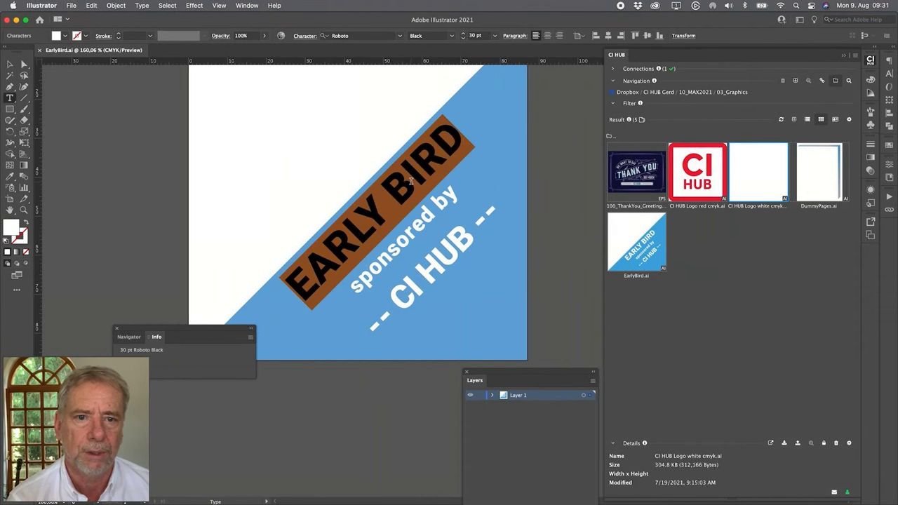
pyautogui.write('FREE TRI')
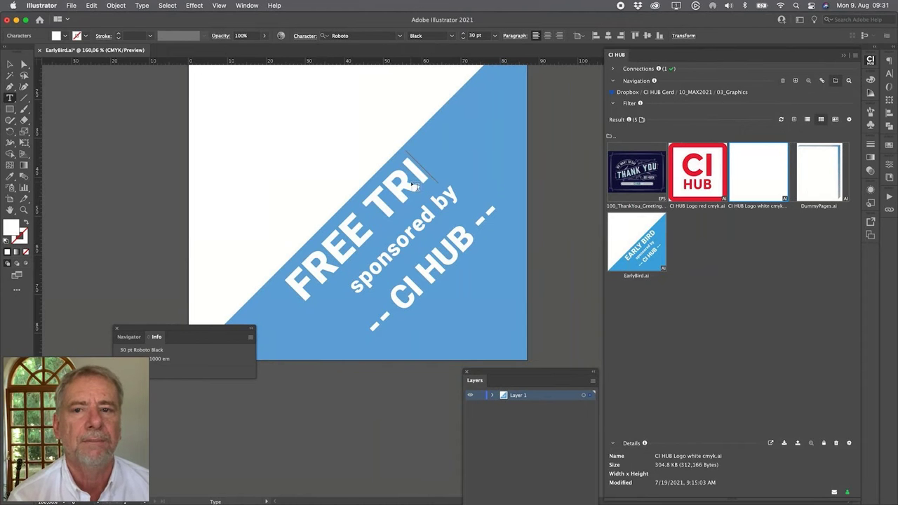
pyautogui.write('AL')
pyautogui.press('Escape')
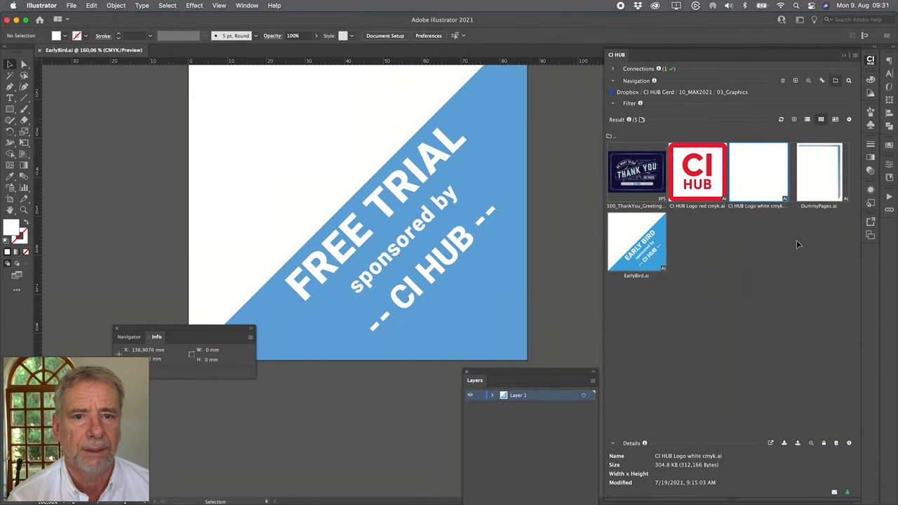
# Add the active Illustrator document EarlyBird.ai to the Dropbox folder 03_Graphics under the file name Free Trial
pyautogui.click(795, 120)
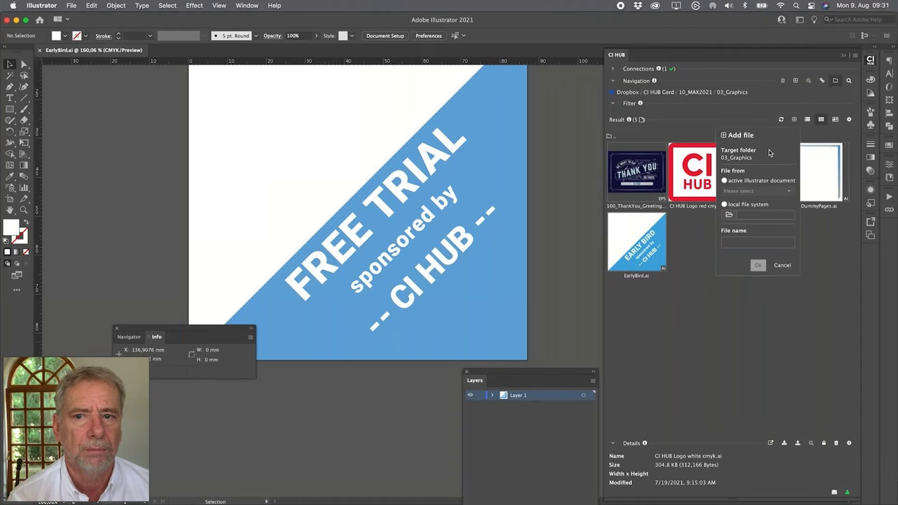
pyautogui.click(755, 181)
pyautogui.click(757, 190)
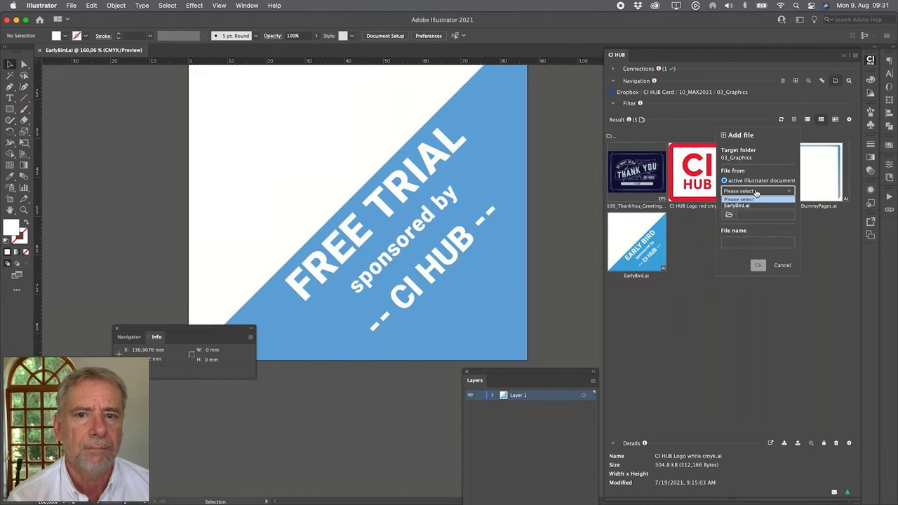
pyautogui.click(755, 206)
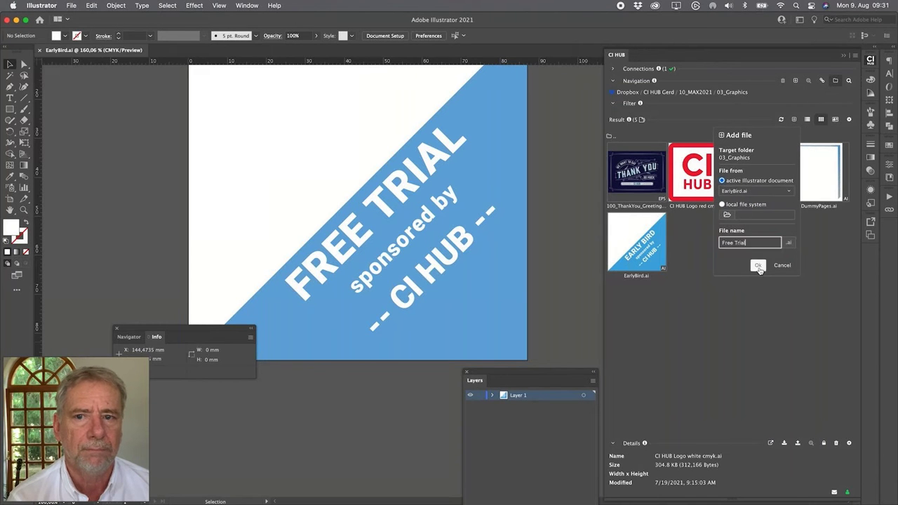
pyautogui.click(758, 266)
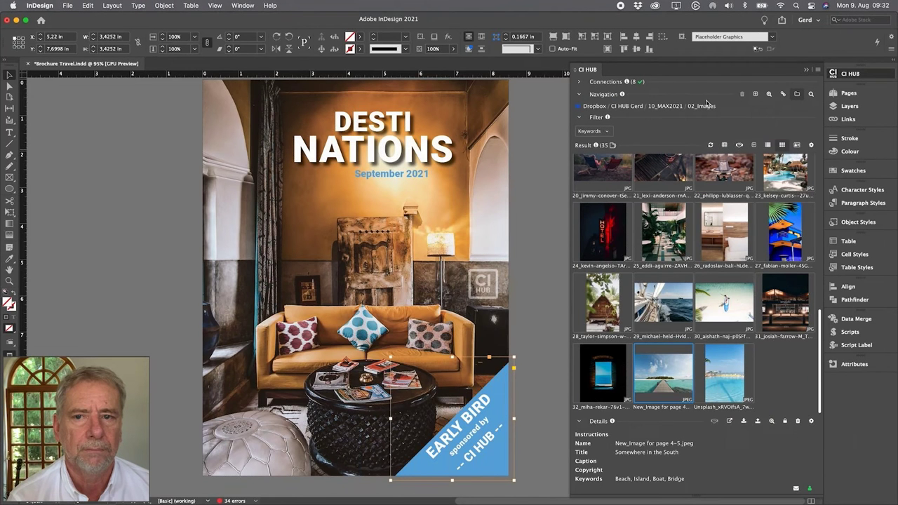
# Switch to InDesign and replace the cover's EARLY BIRD corner graphic with Free Trial.ai from the Dropbox folder 03_Graphics
pyautogui.click(704, 106)
pyautogui.click(693, 131)
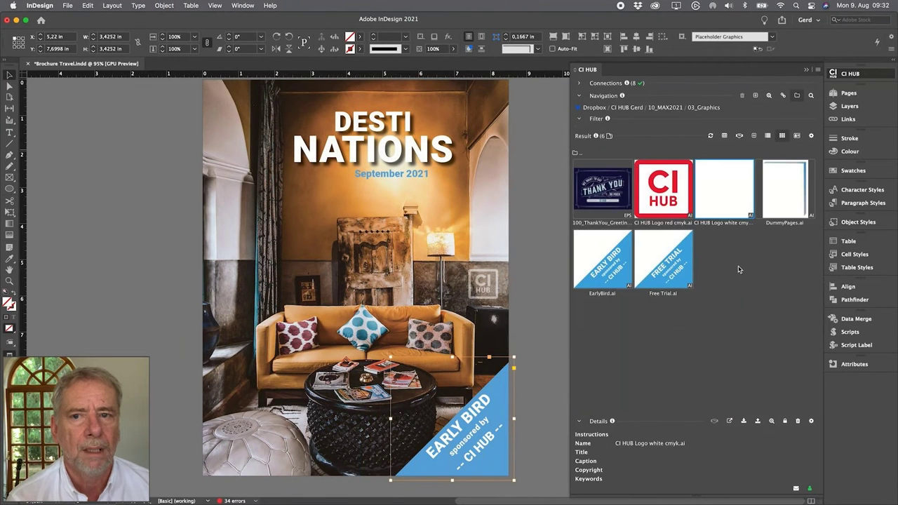
pyautogui.click(682, 269)
pyautogui.rightClick(682, 270)
pyautogui.click(705, 284)
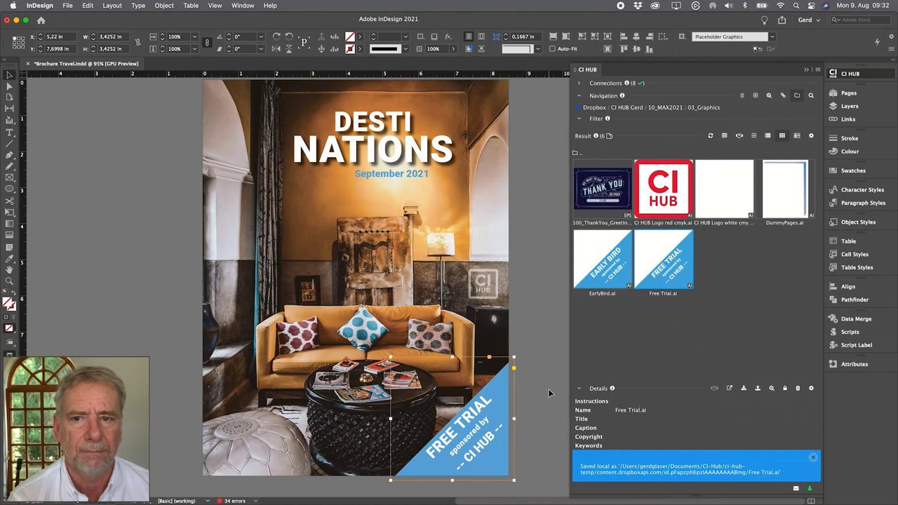
pyautogui.click(549, 393)
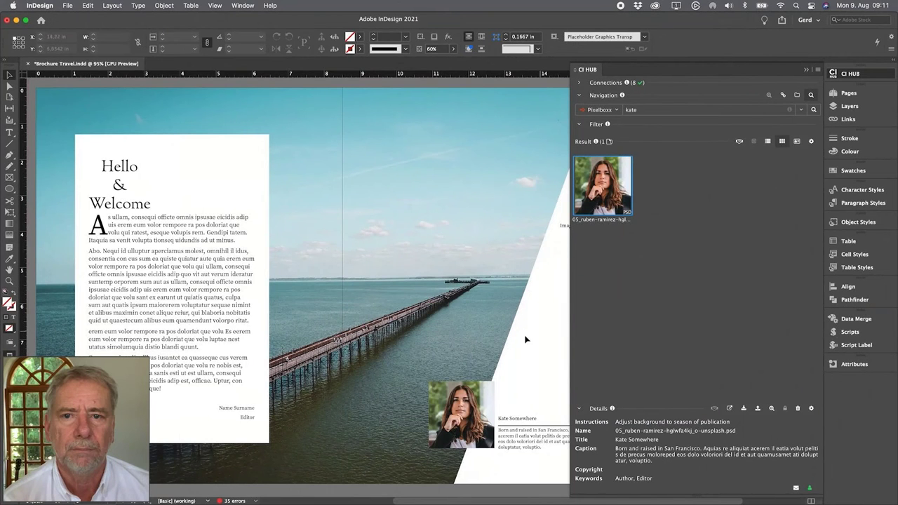
# Replace the pier background image on the Hello & Welcome spread with New_Image for page 4-5.jpeg from the local Delivery folder
pyautogui.click(456, 240)
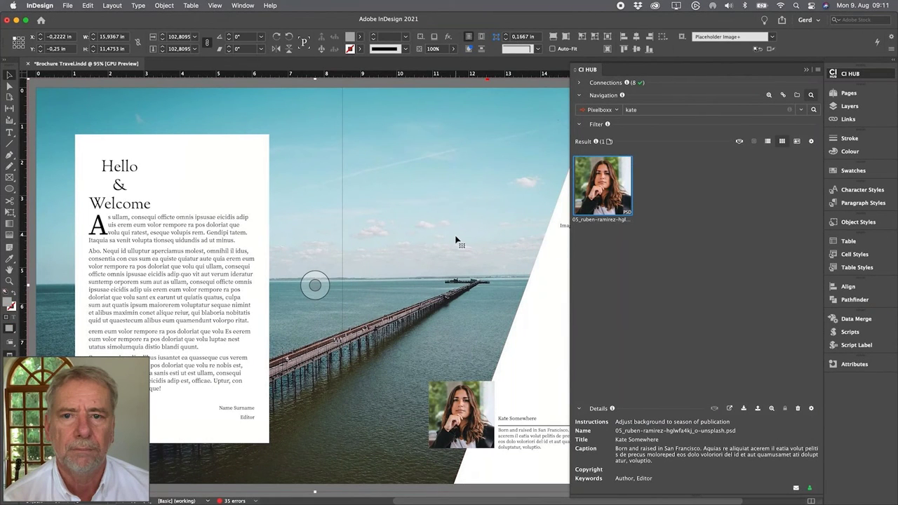
pyautogui.press('super+d')
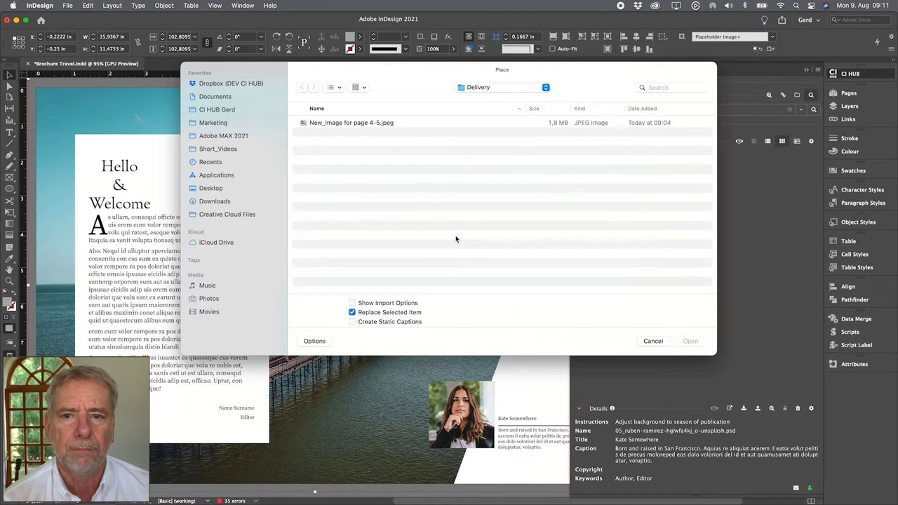
pyautogui.click(376, 124)
pyautogui.click(690, 341)
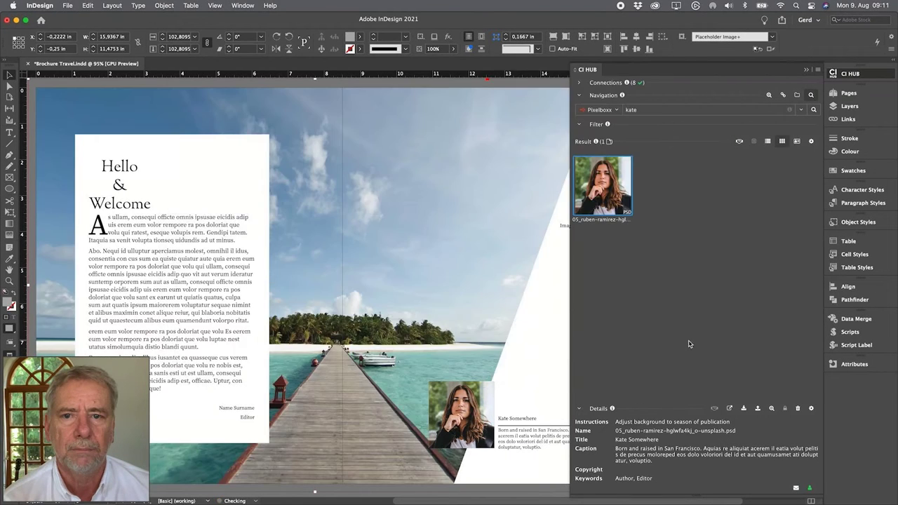
# Browse CI HUB to the Dropbox folder 10_MAX2021/02_Images and select the island background image on the spread
pyautogui.click(600, 110)
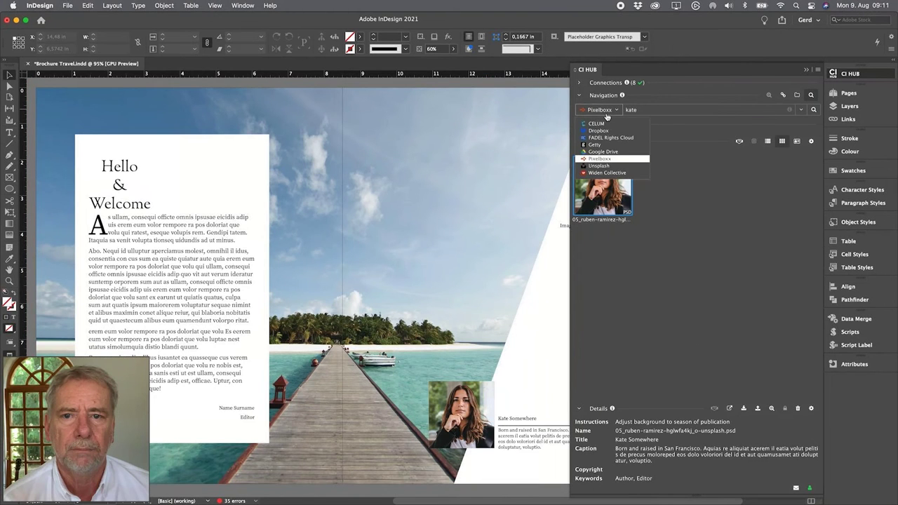
pyautogui.click(603, 130)
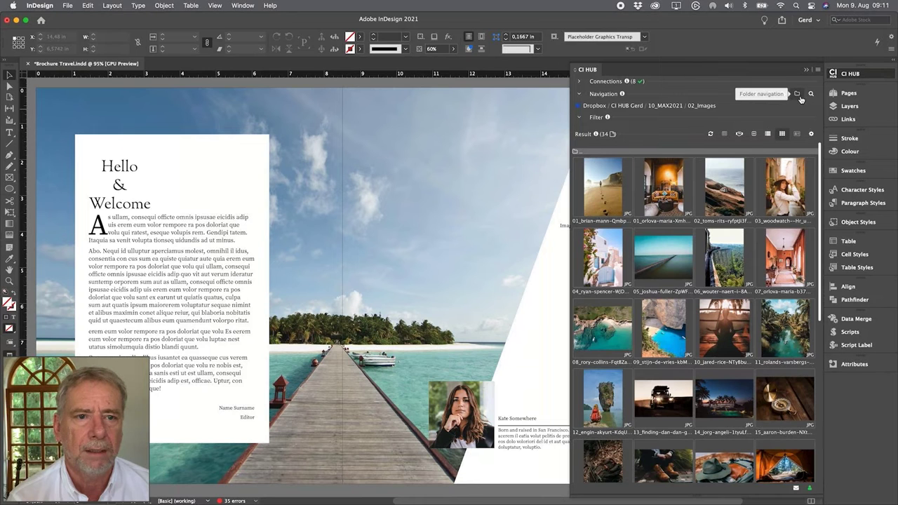
pyautogui.click(515, 284)
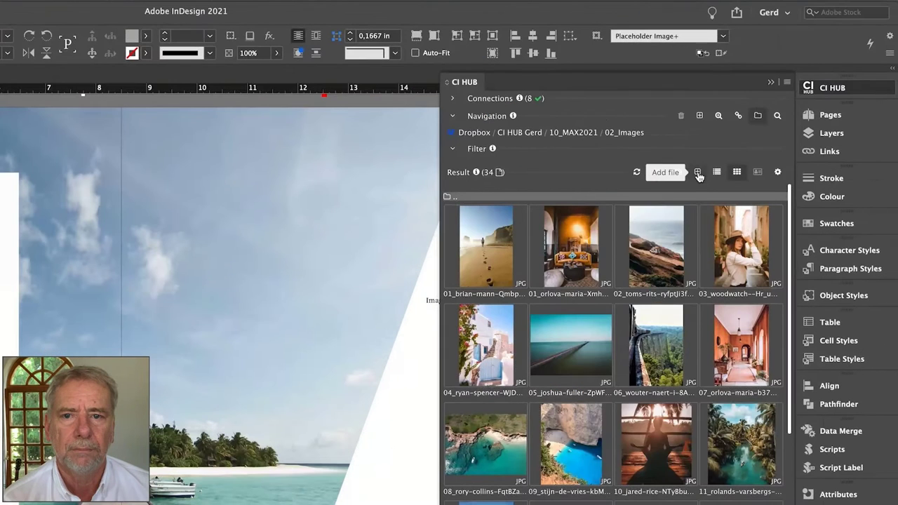
# Upload the linked New_Image for page 4-5.jpeg from the InDesign document to 02_Images and select it in the folder
pyautogui.click(754, 133)
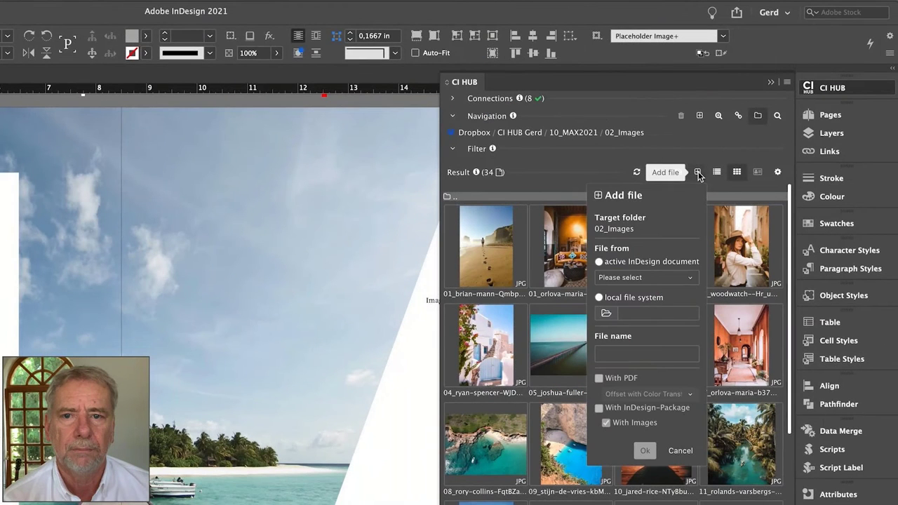
pyautogui.click(641, 277)
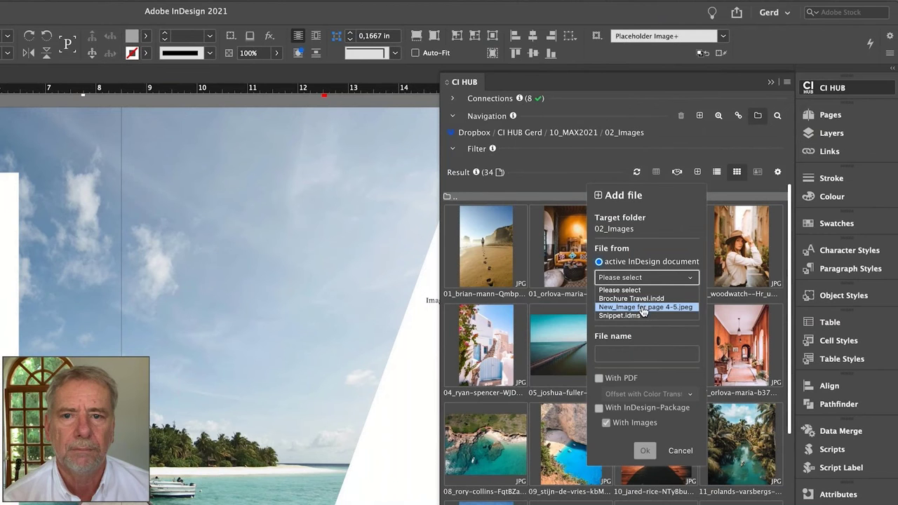
pyautogui.click(644, 309)
pyautogui.click(646, 452)
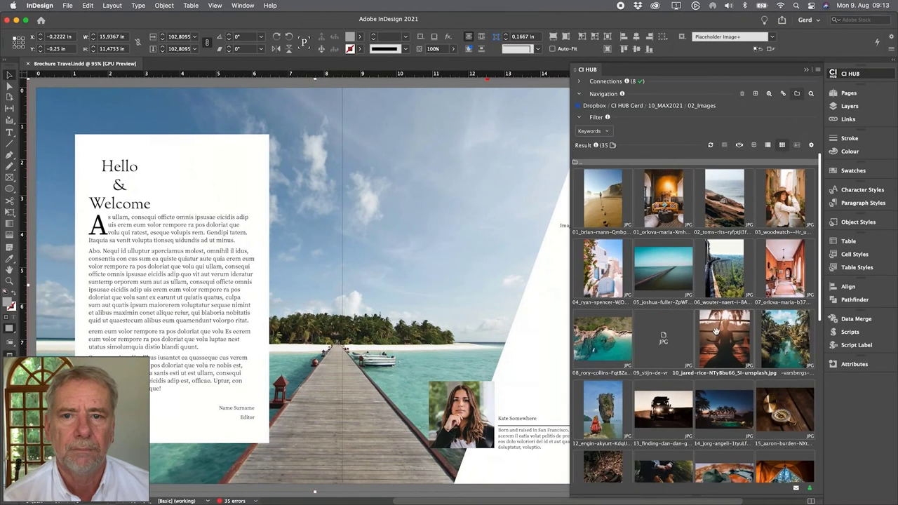
pyautogui.scroll(-5, 695, 351)
pyautogui.click(669, 379)
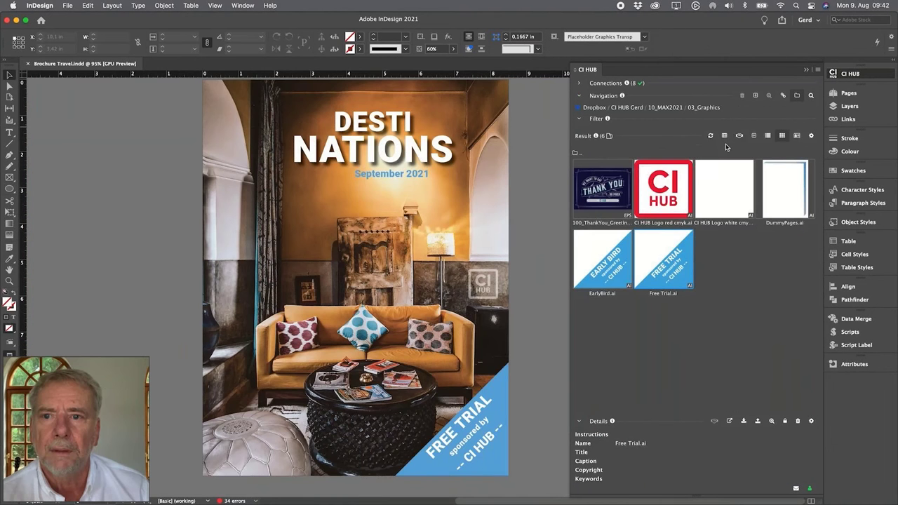
# Update Brochure Travel.indd in the Dropbox folder 01_InDesign_Brochure from the active InDesign document, without a PDF or package
pyautogui.click(704, 107)
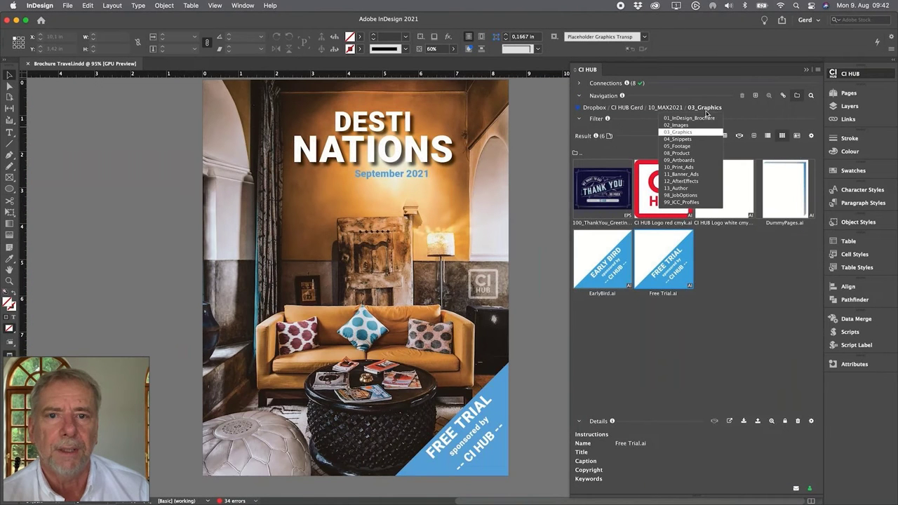
pyautogui.click(698, 118)
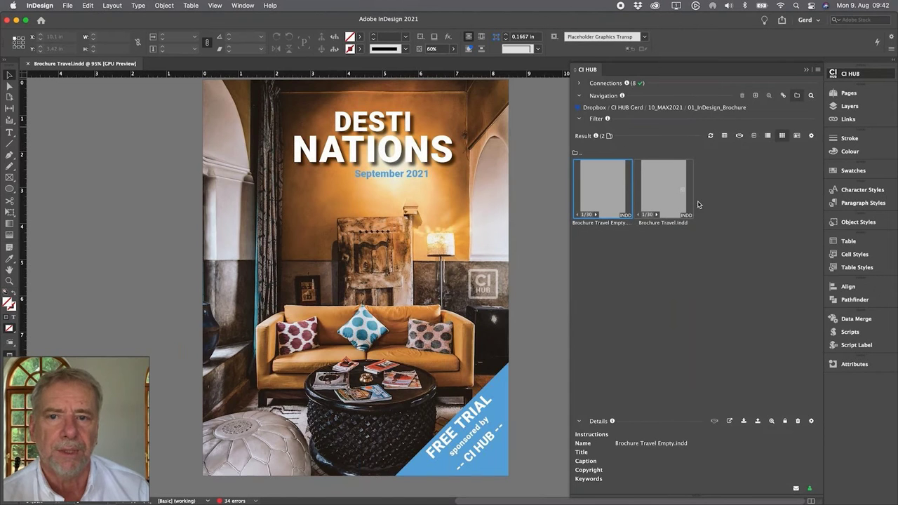
pyautogui.click(666, 193)
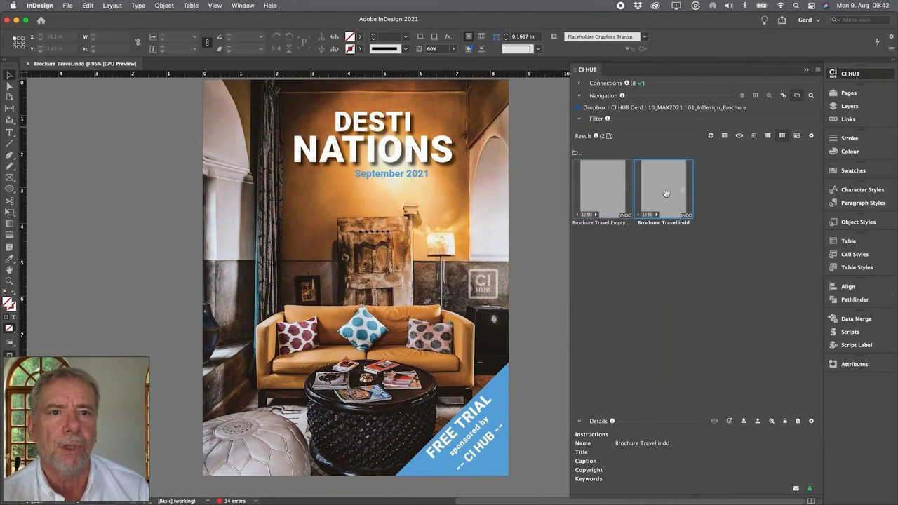
pyautogui.click(758, 421)
pyautogui.click(704, 283)
pyautogui.click(702, 298)
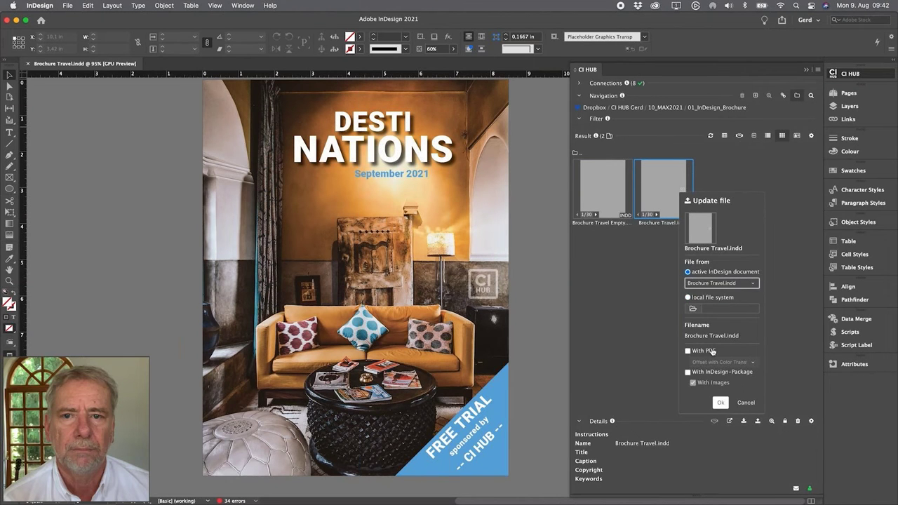
pyautogui.click(719, 404)
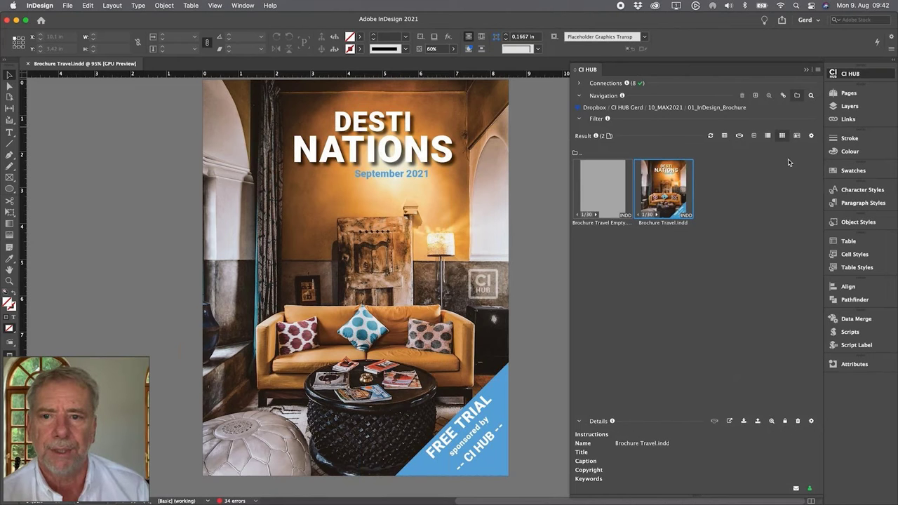
# Check the status of all the brochure's links in CI HUB and examine the details and match for the 100_ThankYou_Greeting Card Front EPS
pyautogui.click(783, 95)
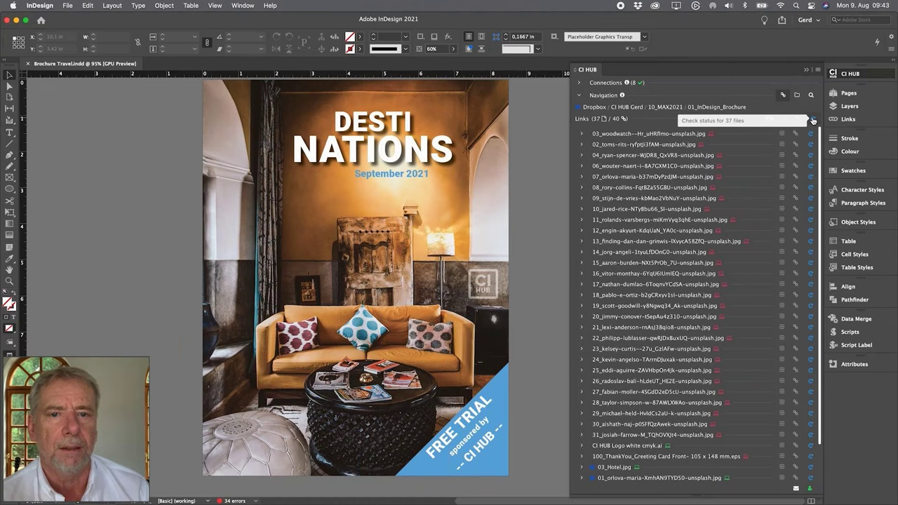
pyautogui.click(813, 121)
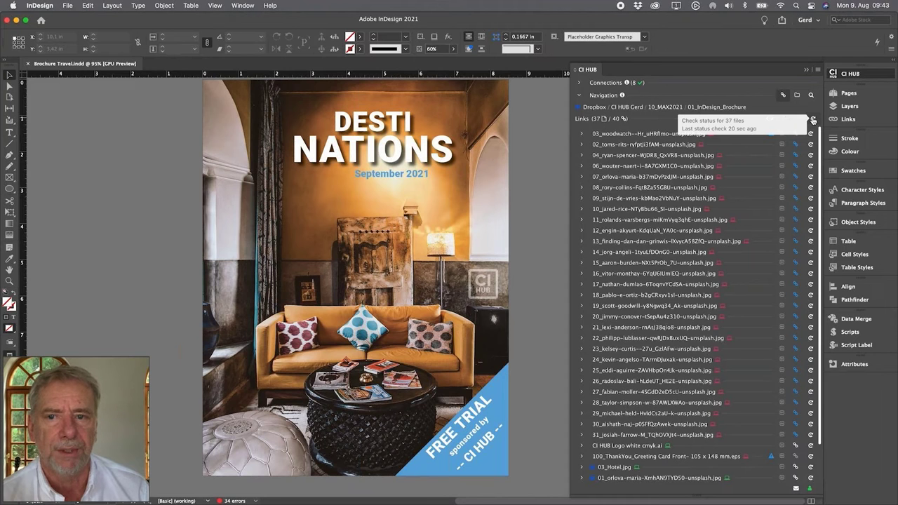
pyautogui.click(581, 460)
pyautogui.scroll(-5, 653, 415)
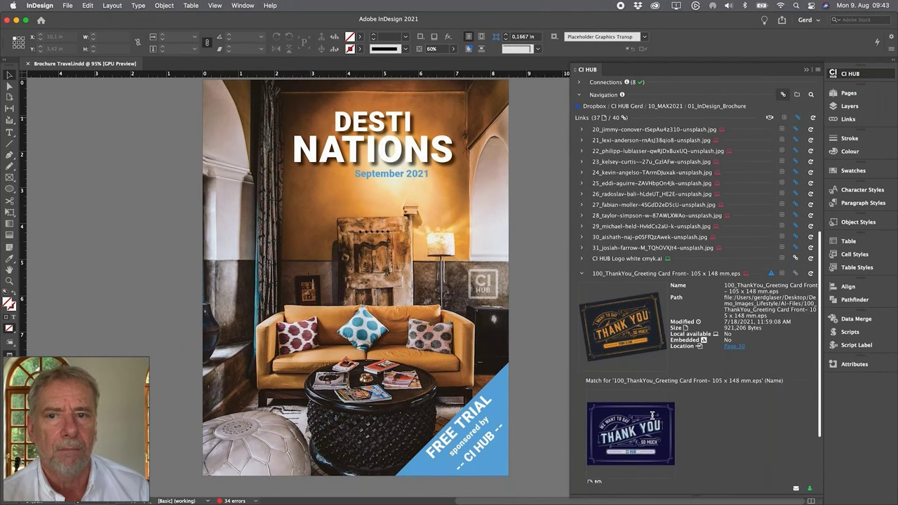
# Go to the 100_ThankYou_Greeting Card Front EPS on page 30 and relink it to its Dropbox match, keeping the Original conversion
pyautogui.scroll(-1, 653, 415)
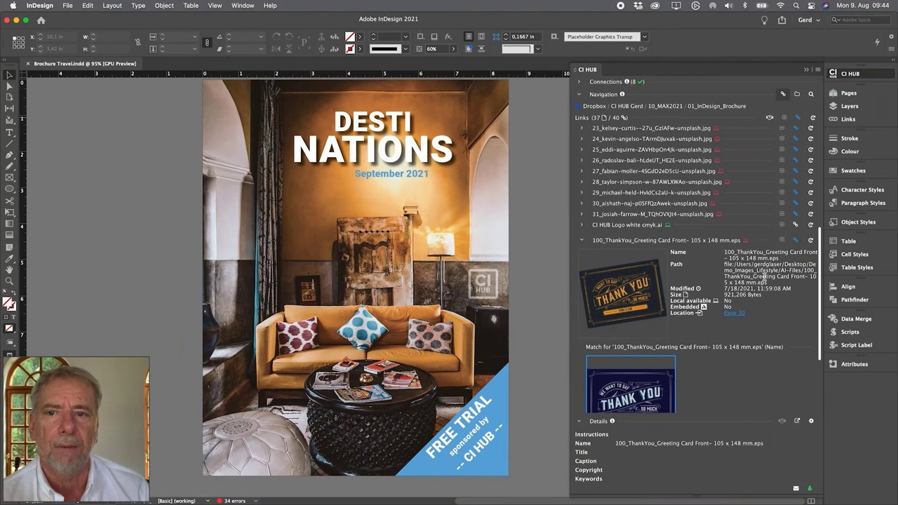
pyautogui.click(735, 314)
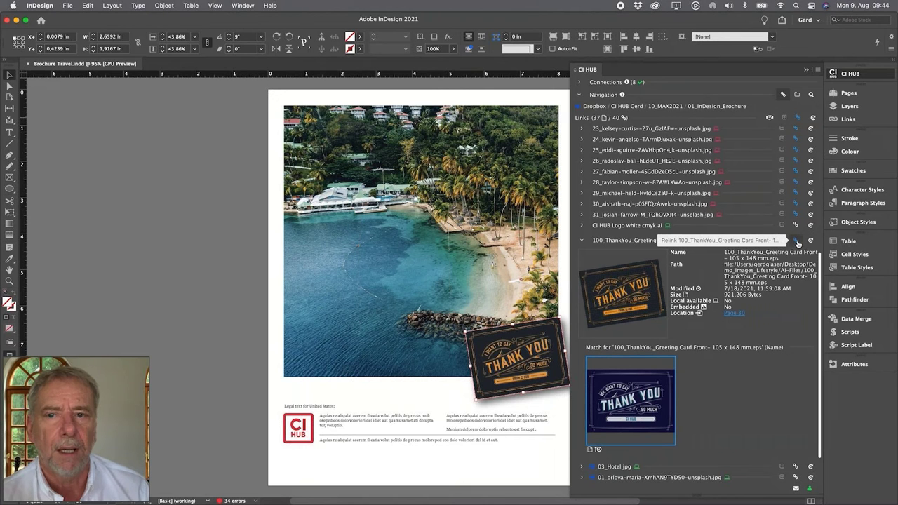
pyautogui.click(797, 242)
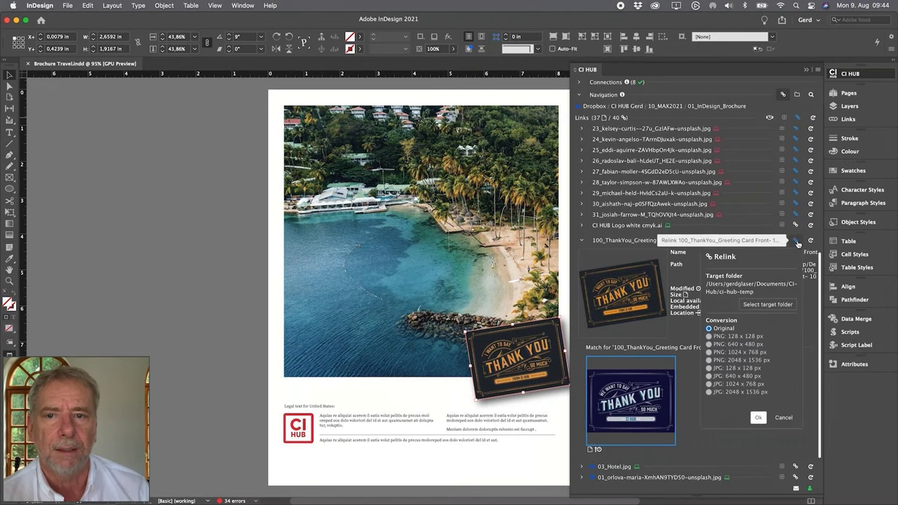
pyautogui.click(759, 417)
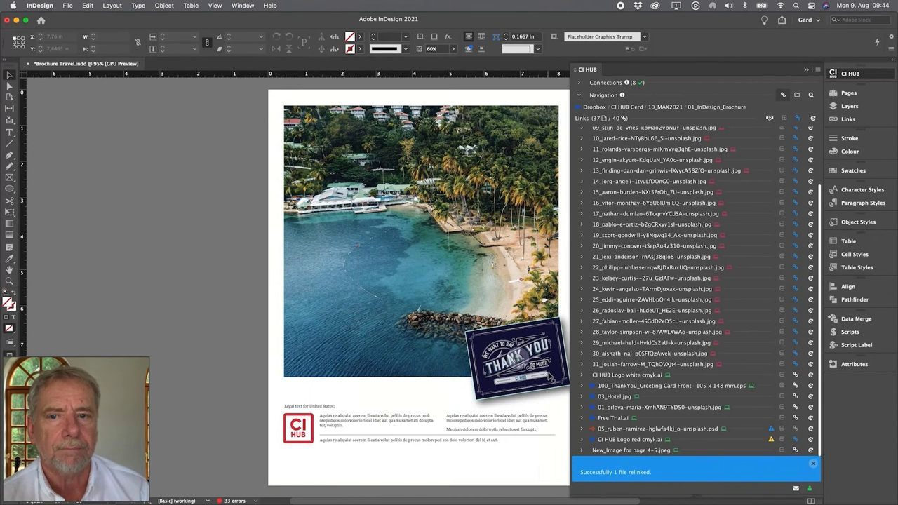
# Relink 03_woodwatch--Hr_uHRflmo-unsplash.jpg to its matching Dropbox image, using the Original conversion
pyautogui.scroll(3, 590, 252)
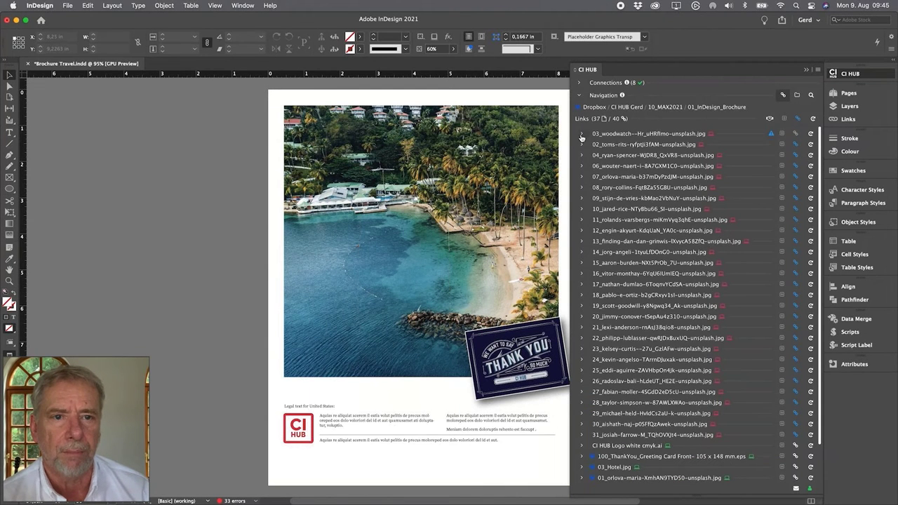
pyautogui.click(581, 135)
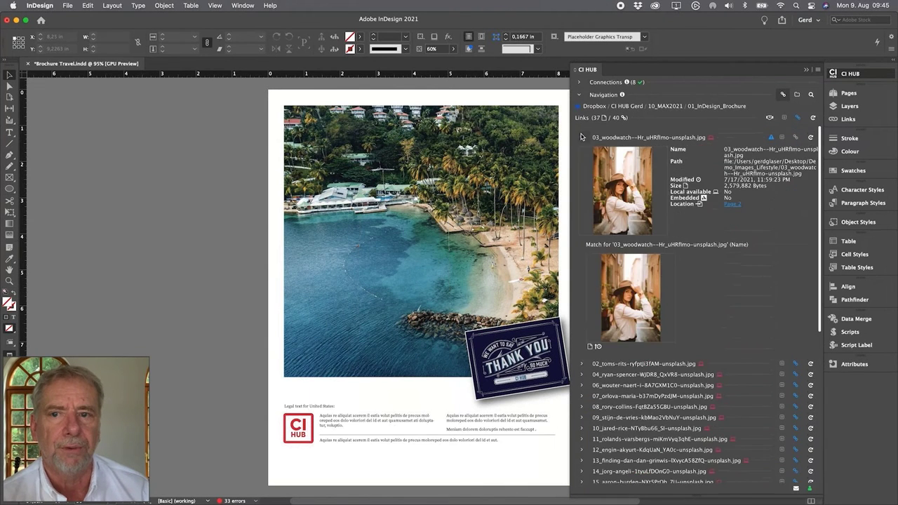
pyautogui.click(621, 268)
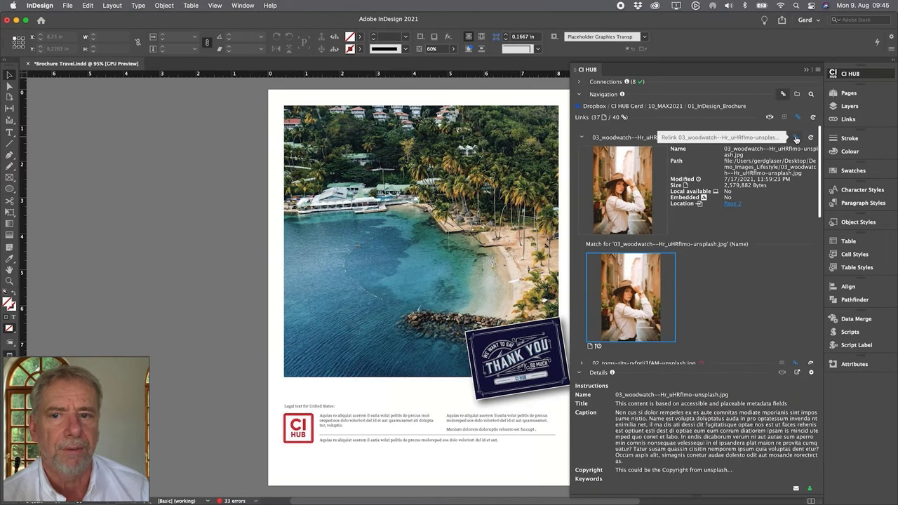
pyautogui.click(796, 139)
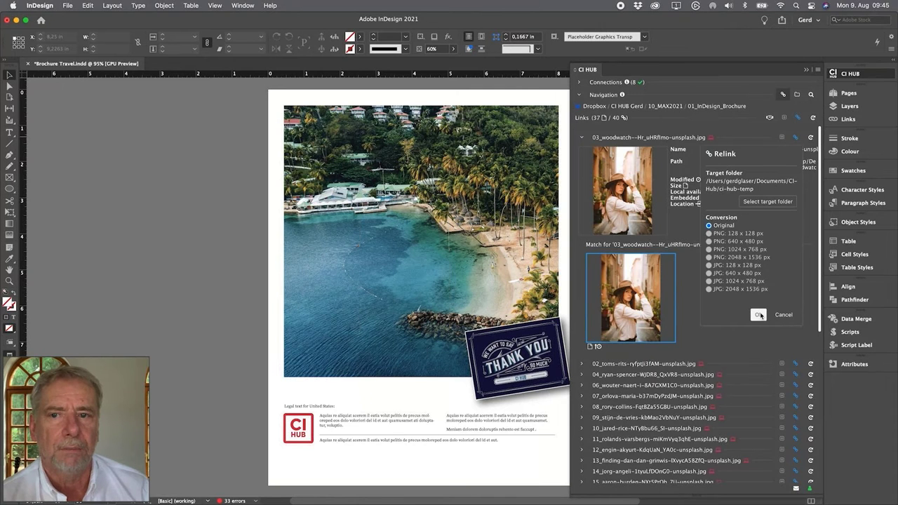
pyautogui.click(759, 315)
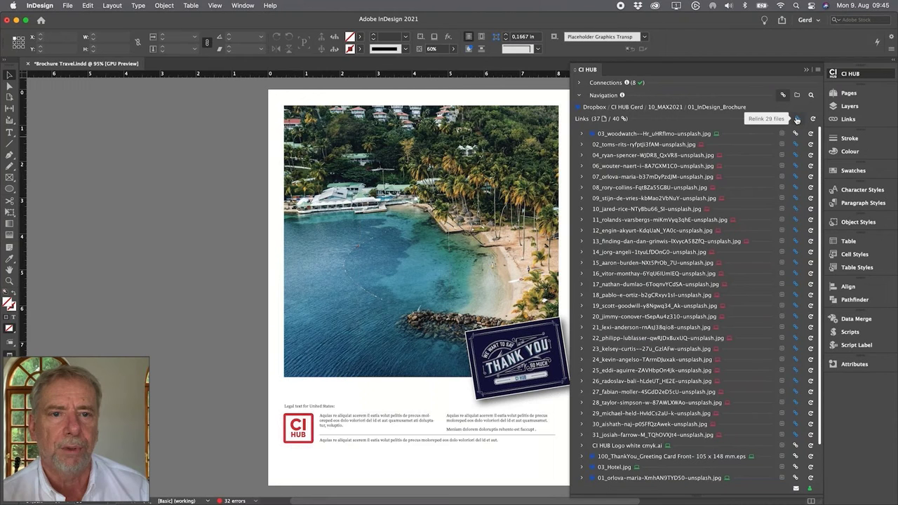
# Relink all remaining matched files of the brochure together with the Original conversion and dismiss the notification
pyautogui.click(797, 120)
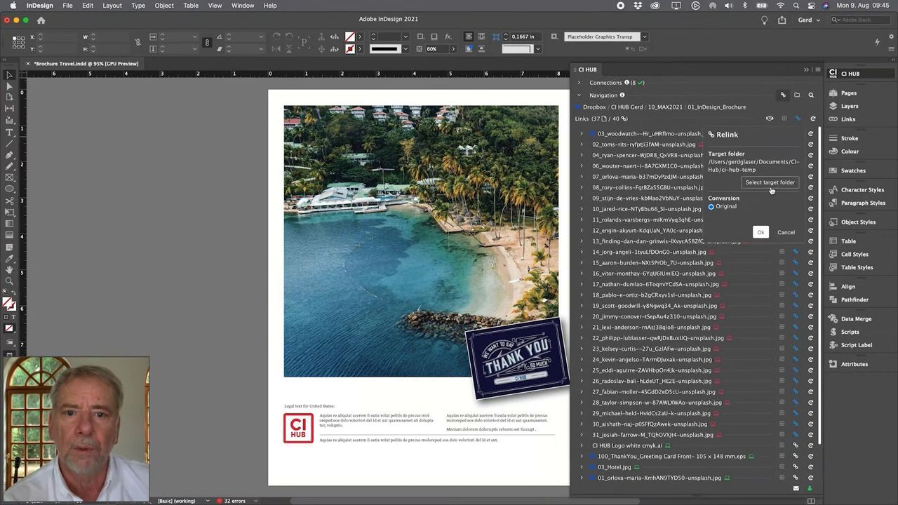
pyautogui.click(763, 232)
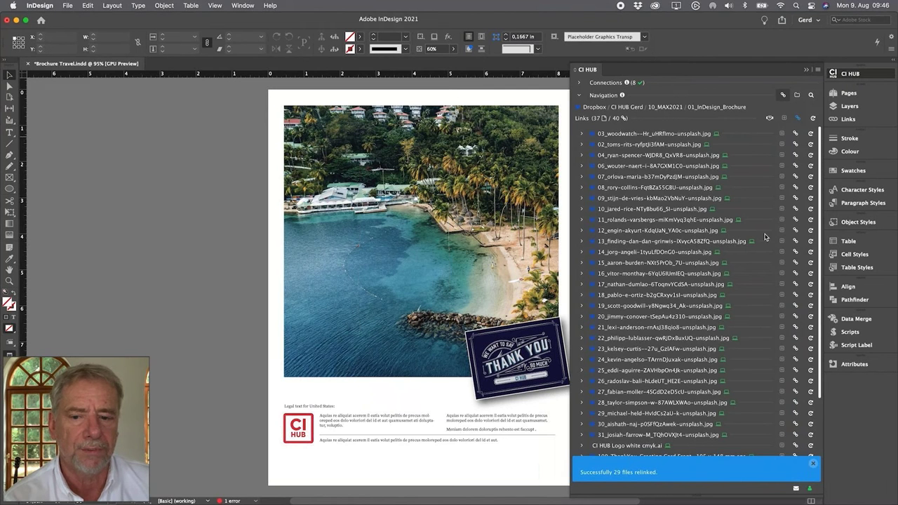
pyautogui.click(814, 464)
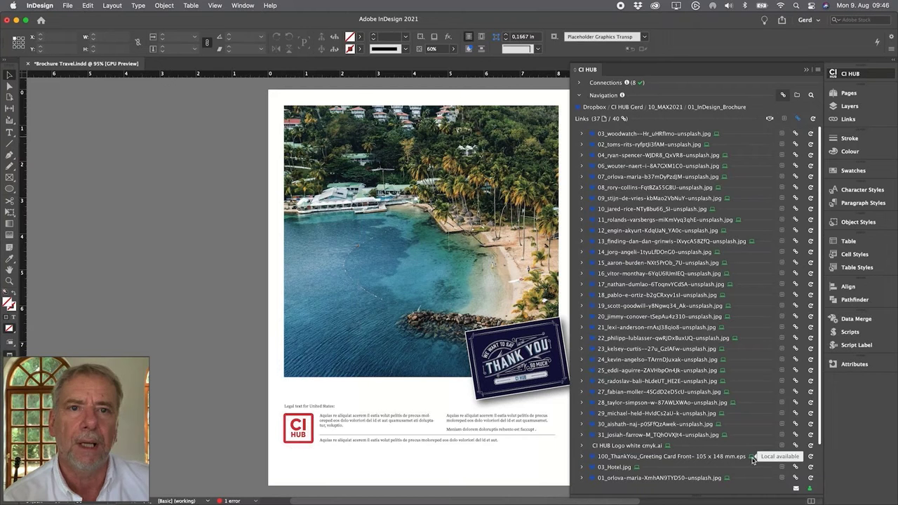
# Check the links' rights in FADEL Rights Cloud for 01.09.2021 to 30.09.2021, Germany and United States, with Digital removed so only Print use remains
pyautogui.click(771, 119)
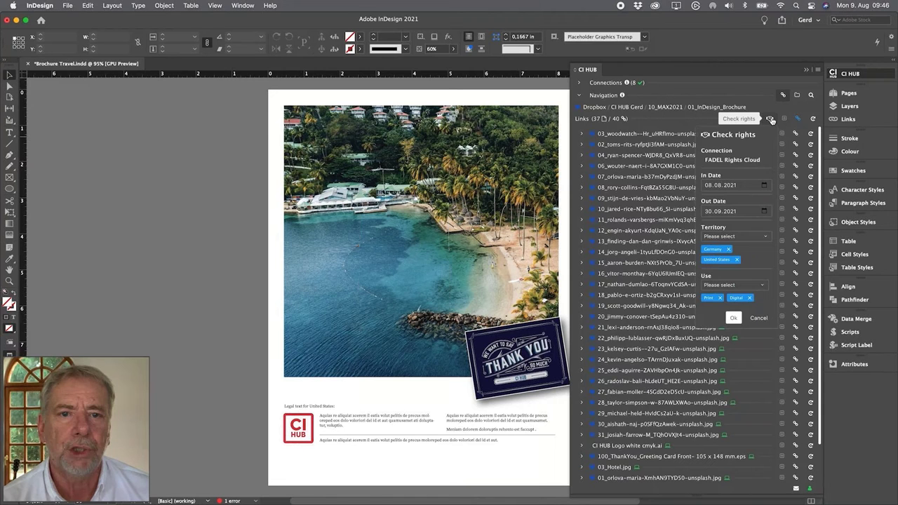
pyautogui.click(764, 186)
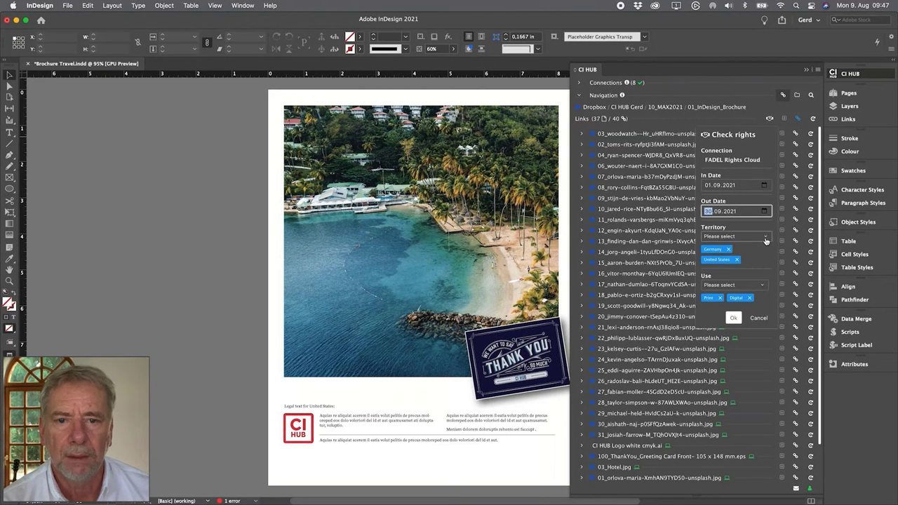
pyautogui.click(765, 241)
pyautogui.click(766, 241)
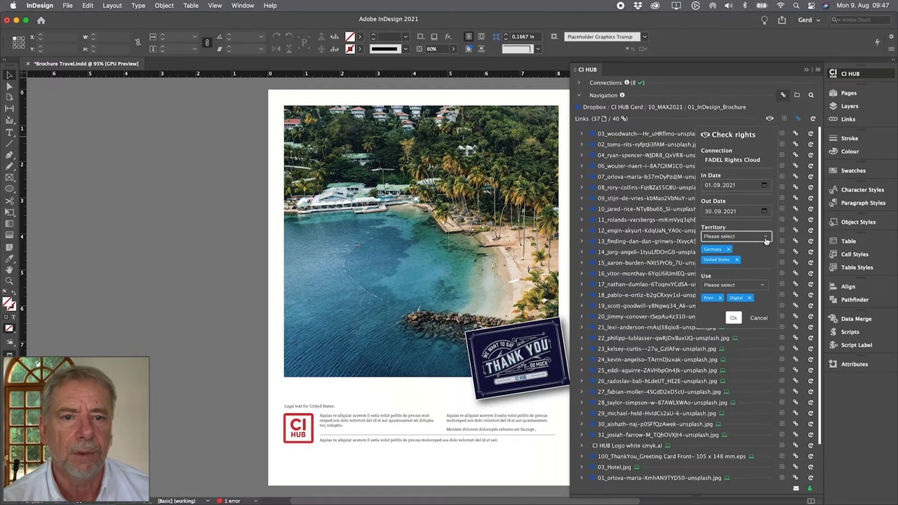
pyautogui.click(763, 286)
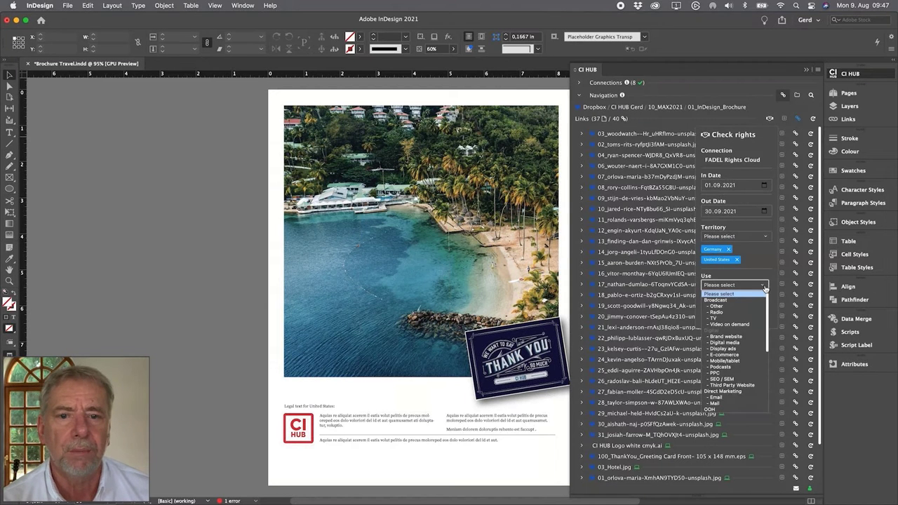
pyautogui.click(765, 287)
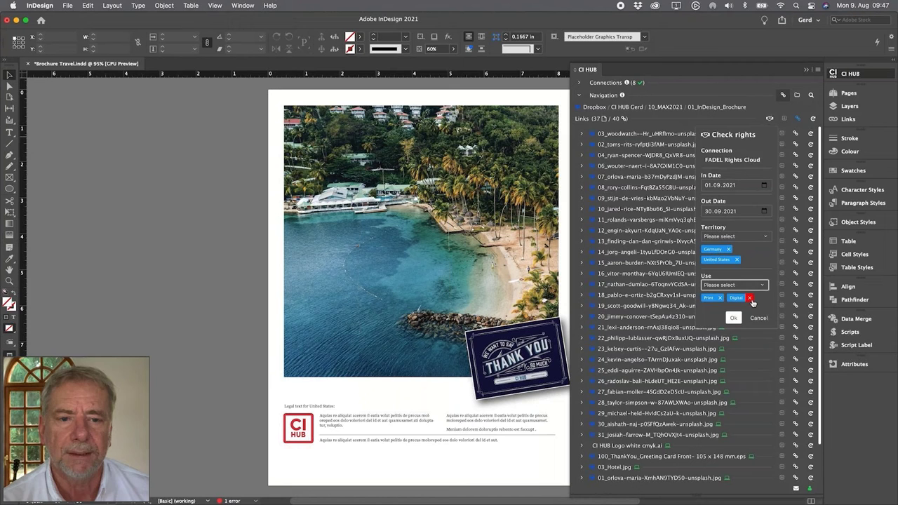
pyautogui.click(751, 299)
pyautogui.click(733, 318)
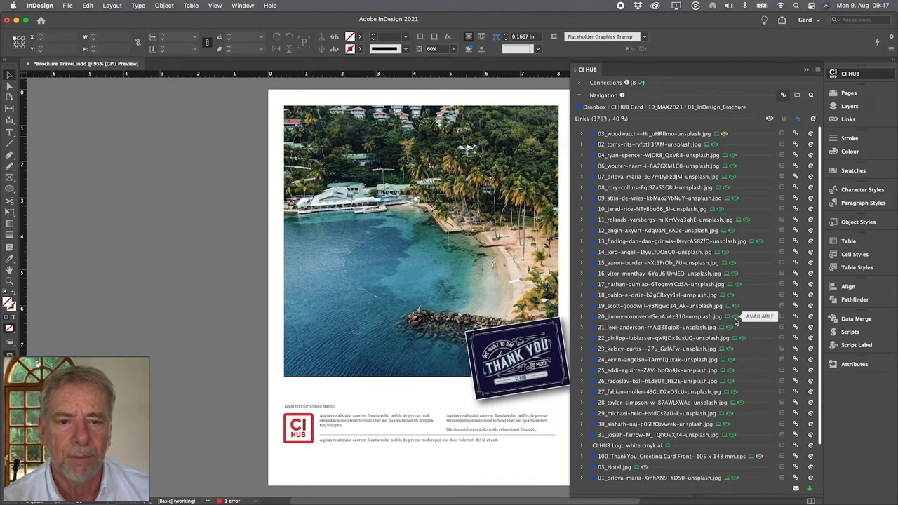
# Examine the rights check details of the 03_woodwatch image and the 02 coastal image, and the rights status of the ThankYou greeting card
pyautogui.click(580, 136)
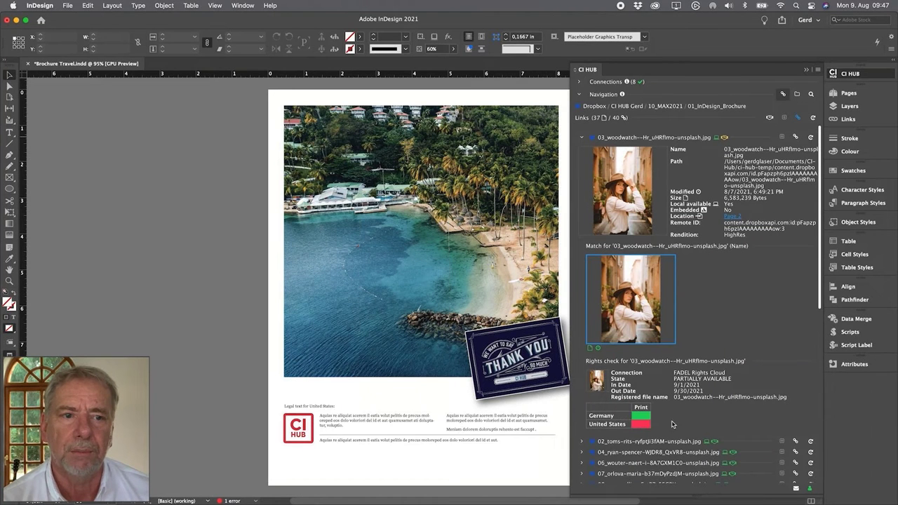
pyautogui.click(582, 138)
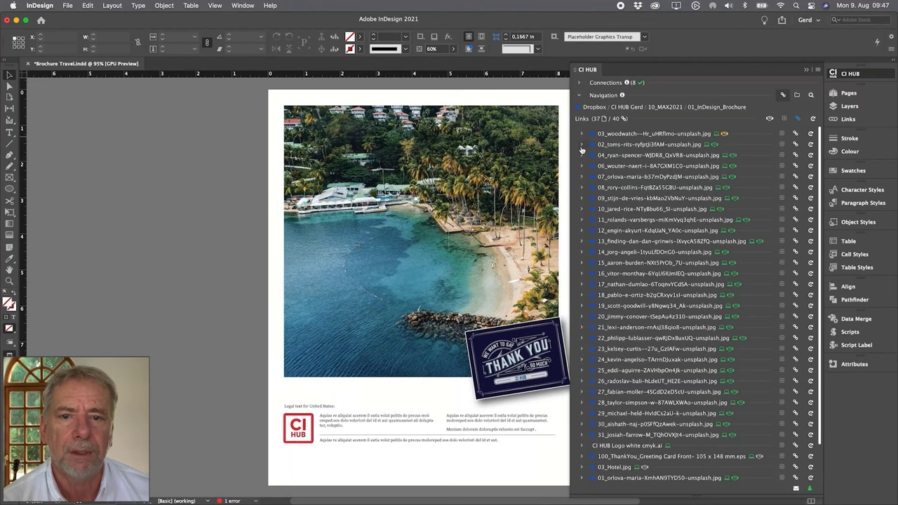
pyautogui.click(582, 145)
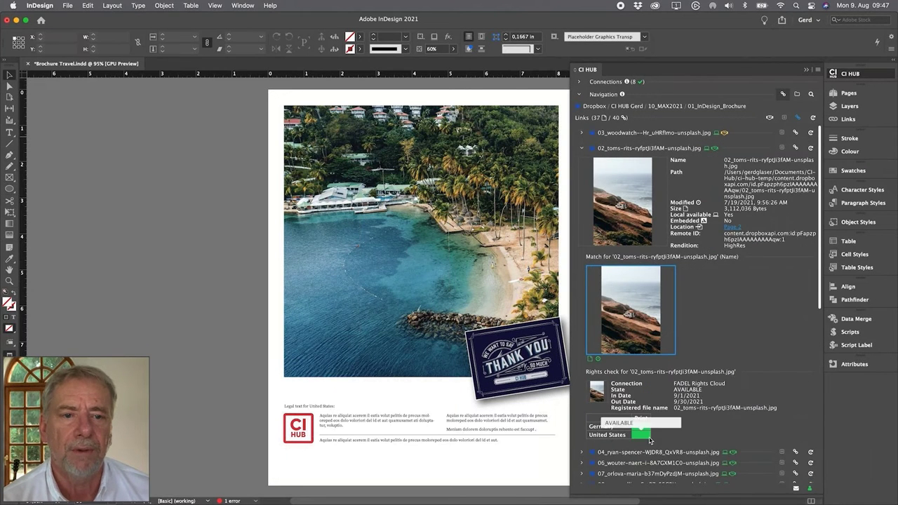
pyautogui.click(583, 149)
pyautogui.scroll(-3, 630, 212)
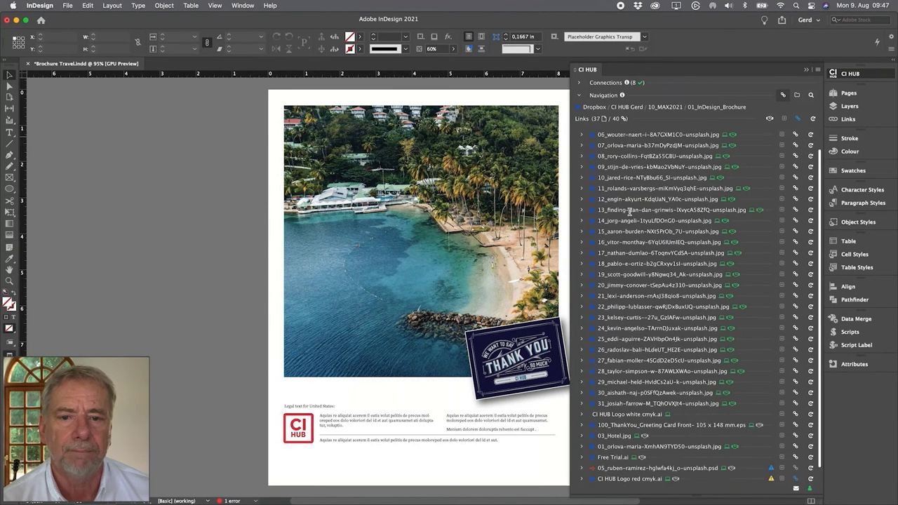
pyautogui.scroll(-1, 656, 327)
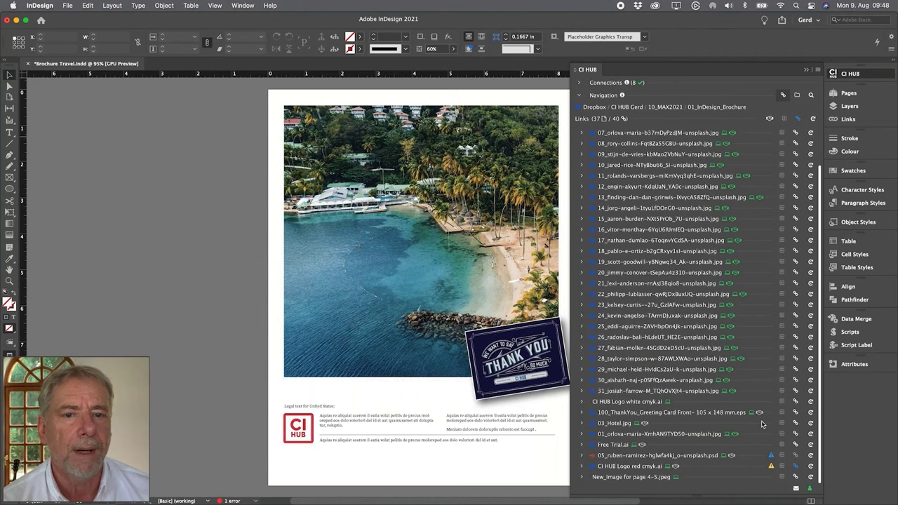
pyautogui.moveTo(760, 417)
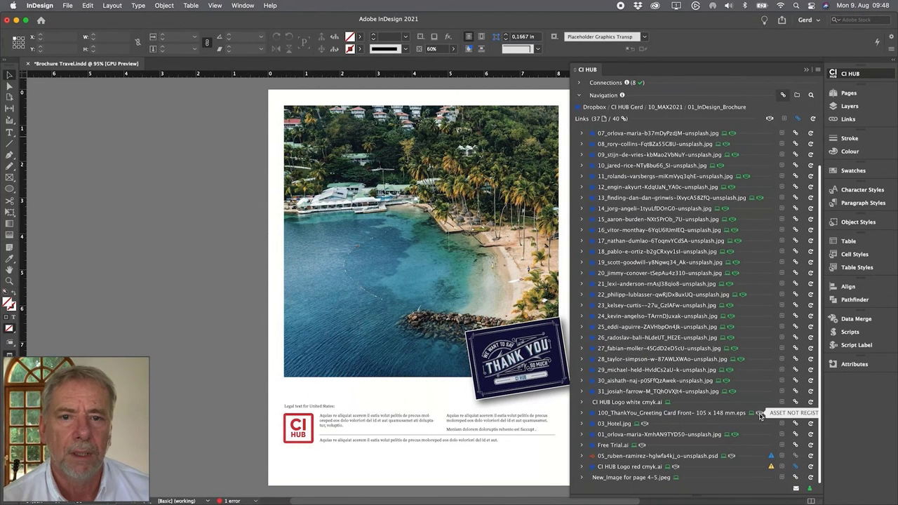
pyautogui.click(582, 415)
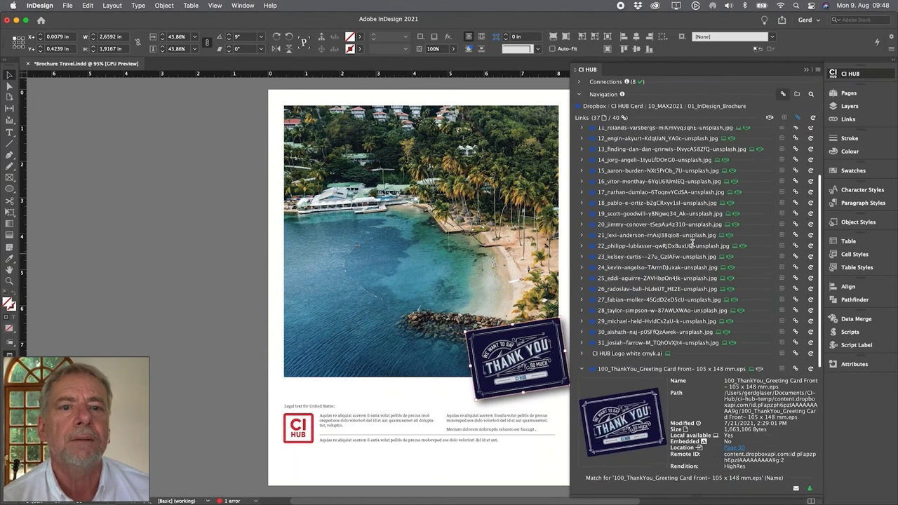
# Browse to the Dropbox folder 03_Graphics and register the 100_ThankYou_Greeting Card Front EPS in FADEL Rights Cloud
pyautogui.click(798, 94)
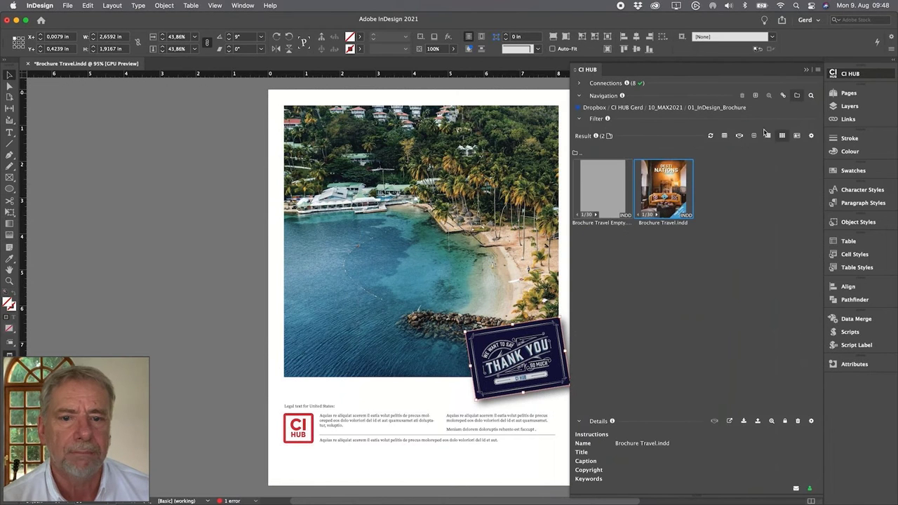
pyautogui.click(729, 108)
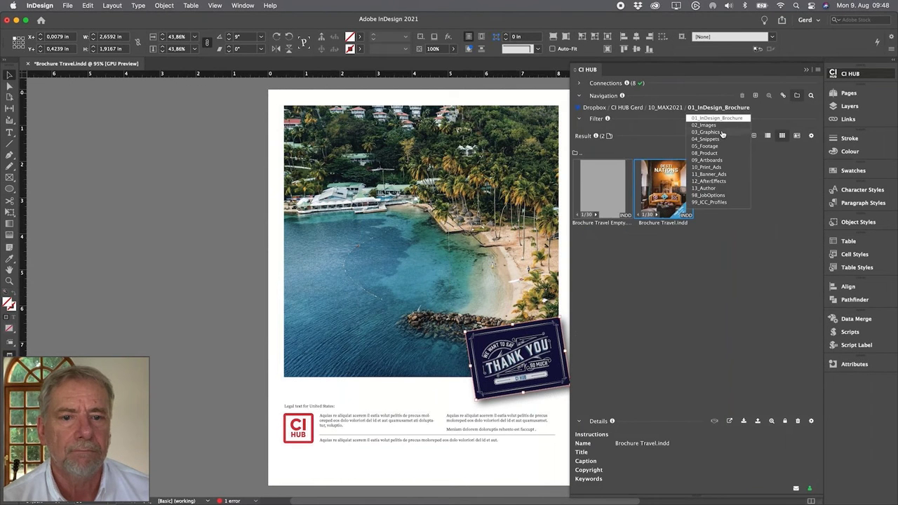
pyautogui.click(723, 134)
pyautogui.click(602, 190)
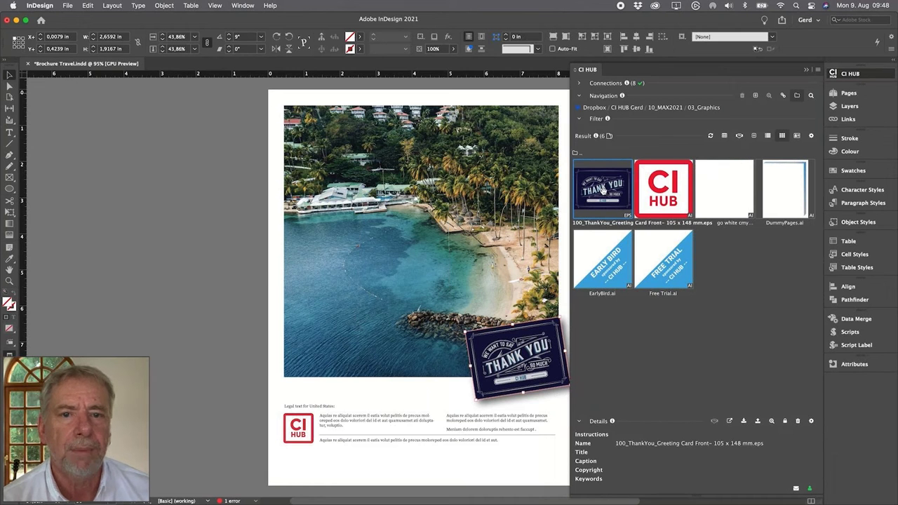
pyautogui.click(715, 422)
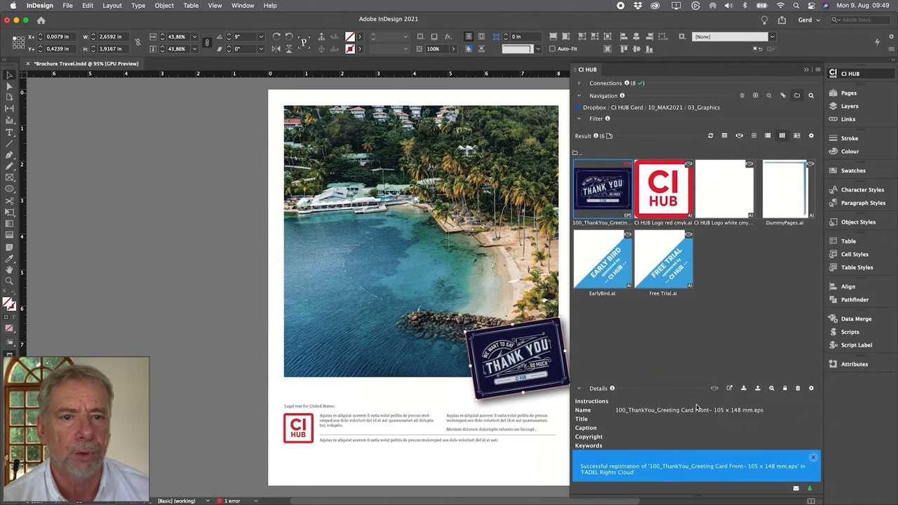
pyautogui.click(813, 458)
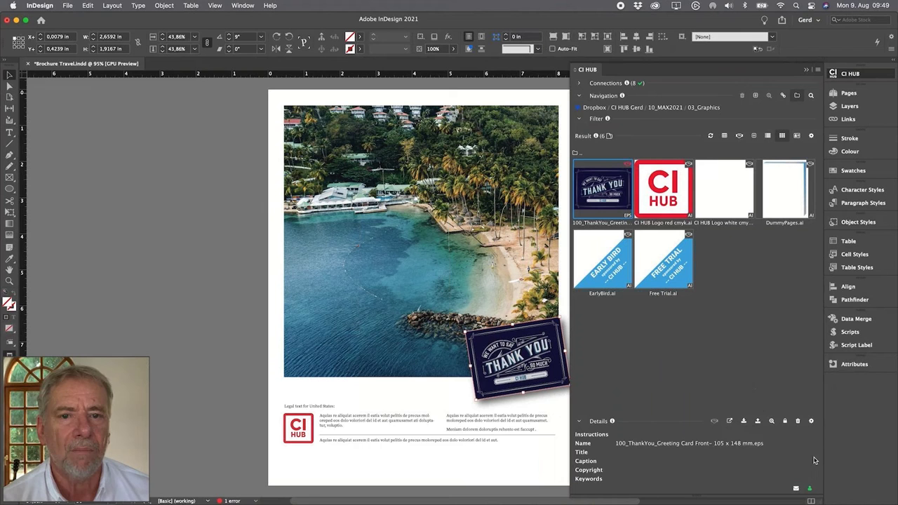
# Check the rights of the greeting card EPS in 03_Graphics for 01.09.2021 to 30.09.2021, Germany and United States, Print use
pyautogui.moveTo(628, 167)
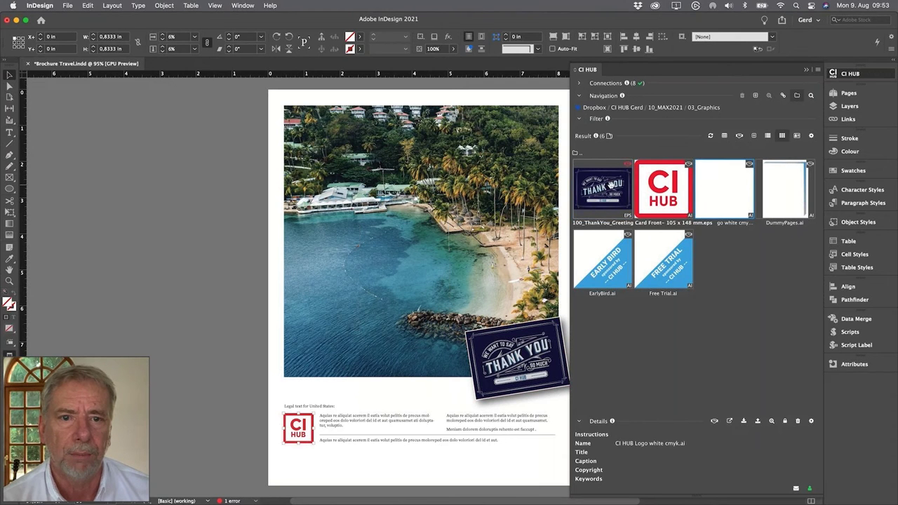
pyautogui.click(612, 185)
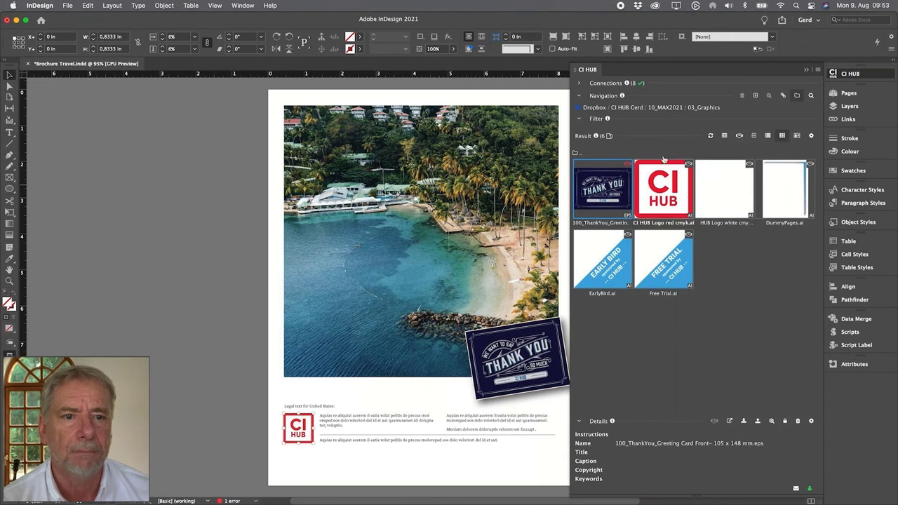
pyautogui.click(741, 136)
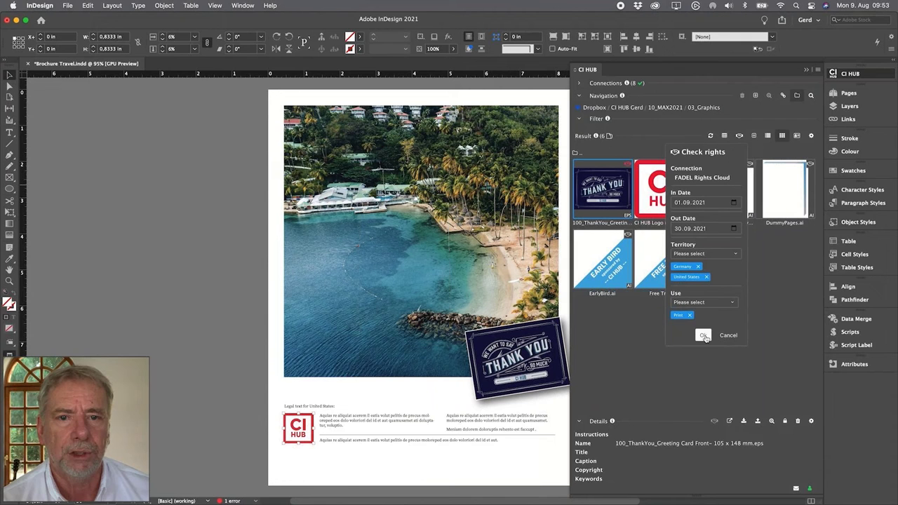
pyautogui.click(703, 336)
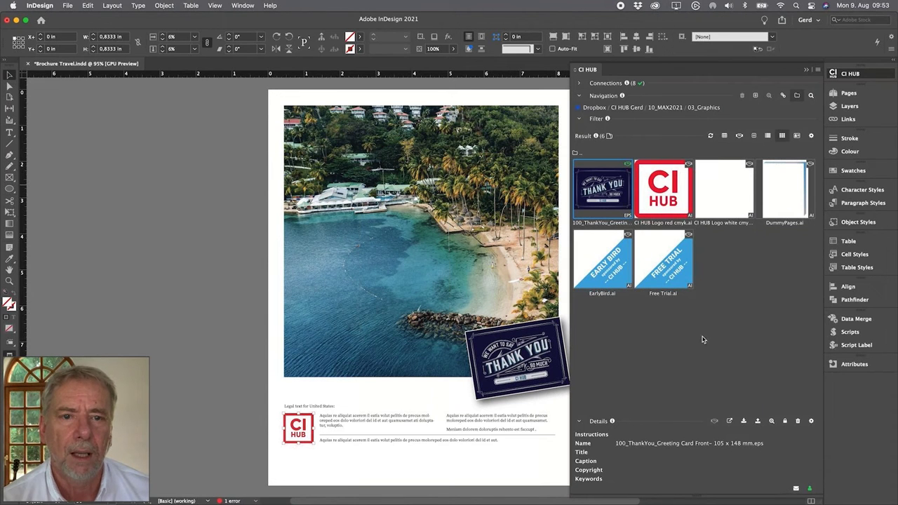
pyautogui.moveTo(628, 167)
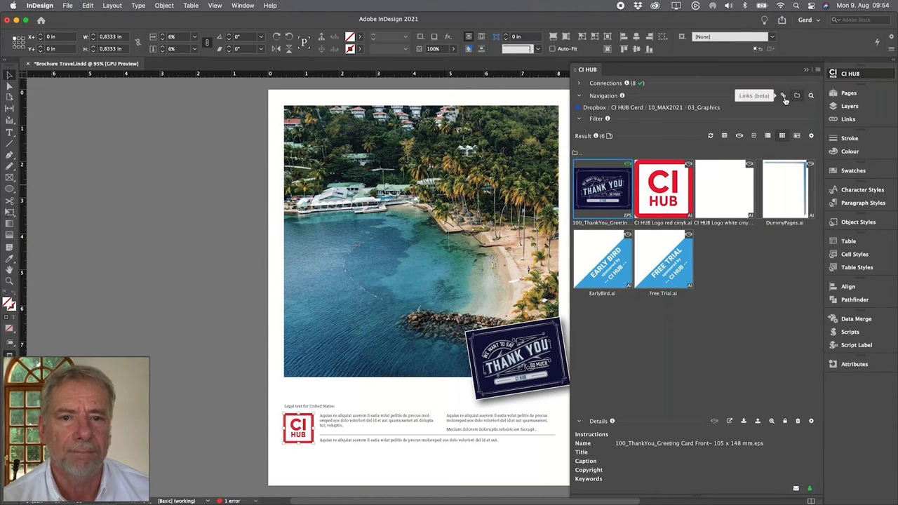
# Create a subfolder named "Print files" in the Dropbox folder 01_InDesign_Brochure and open it
pyautogui.click(785, 95)
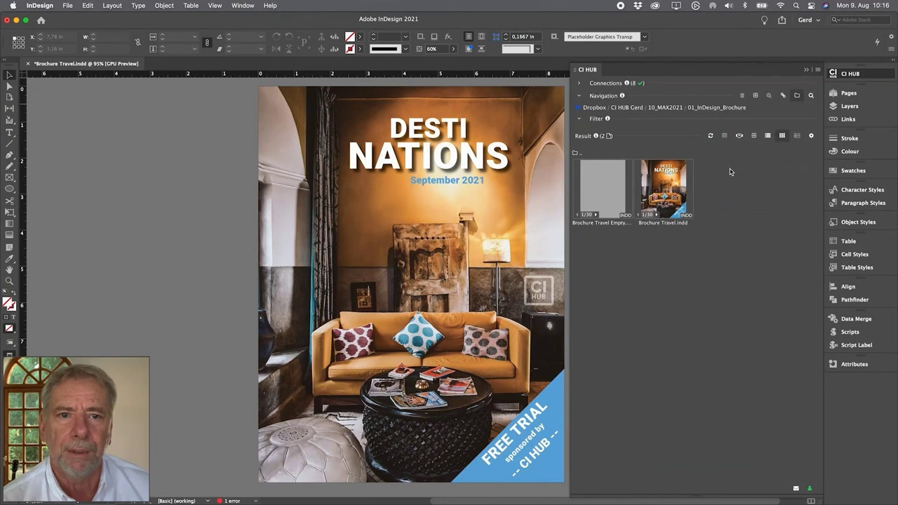
pyautogui.click(756, 96)
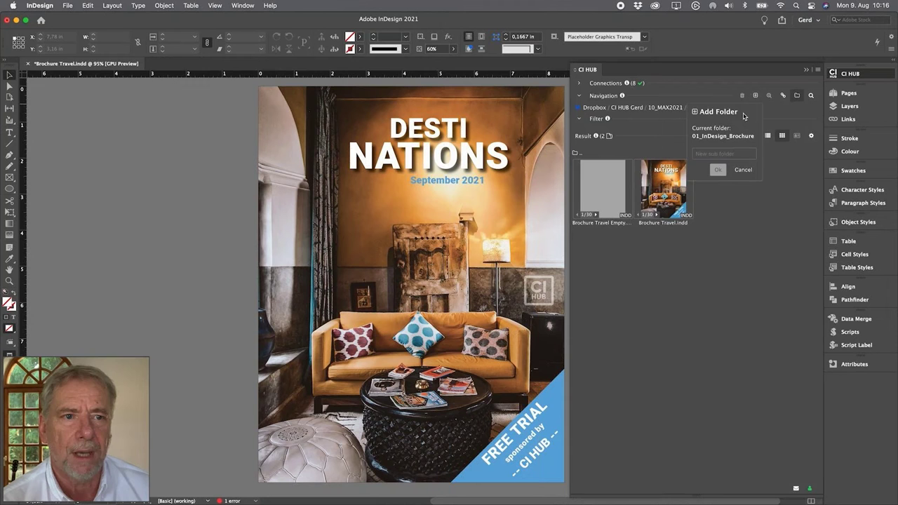
pyautogui.click(722, 154)
pyautogui.write('Pri')
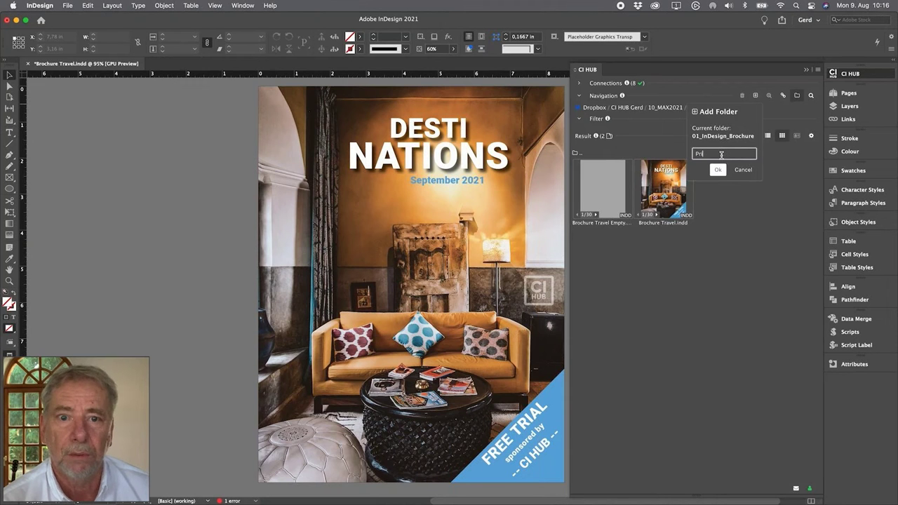
pyautogui.write('nt files')
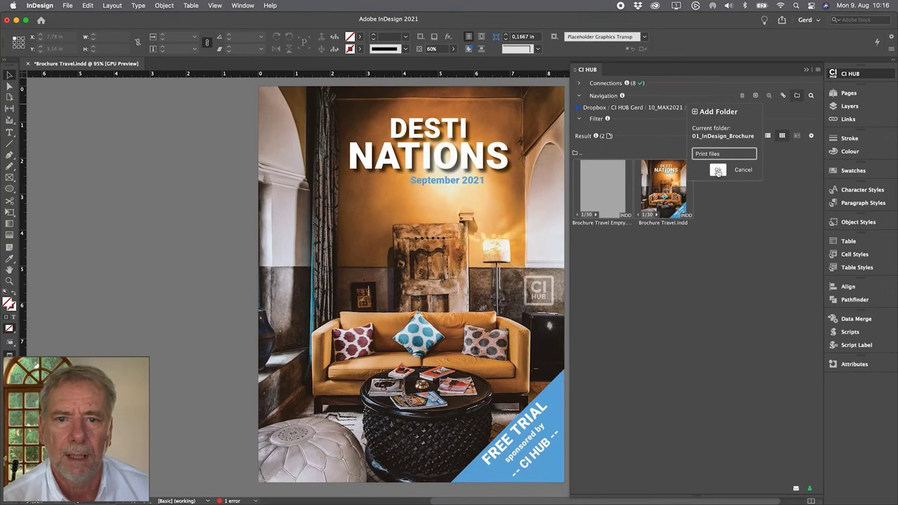
pyautogui.click(717, 171)
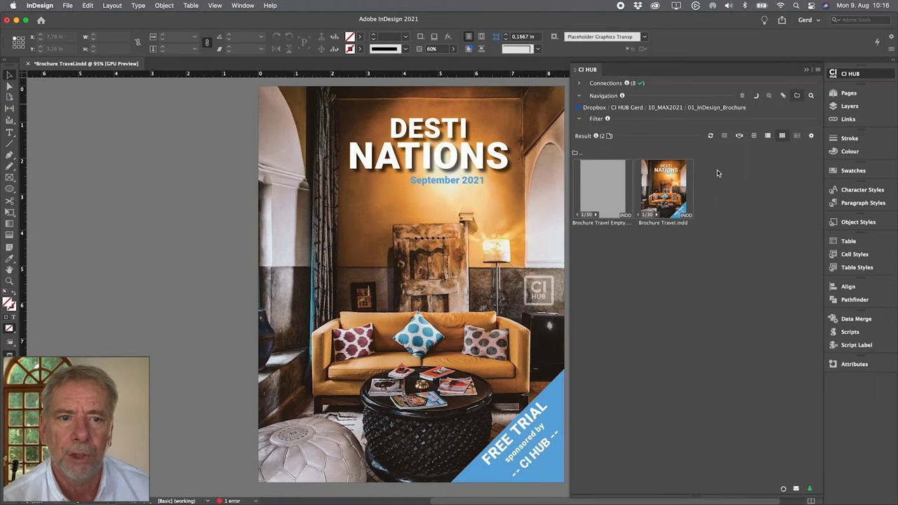
pyautogui.doubleClick(596, 160)
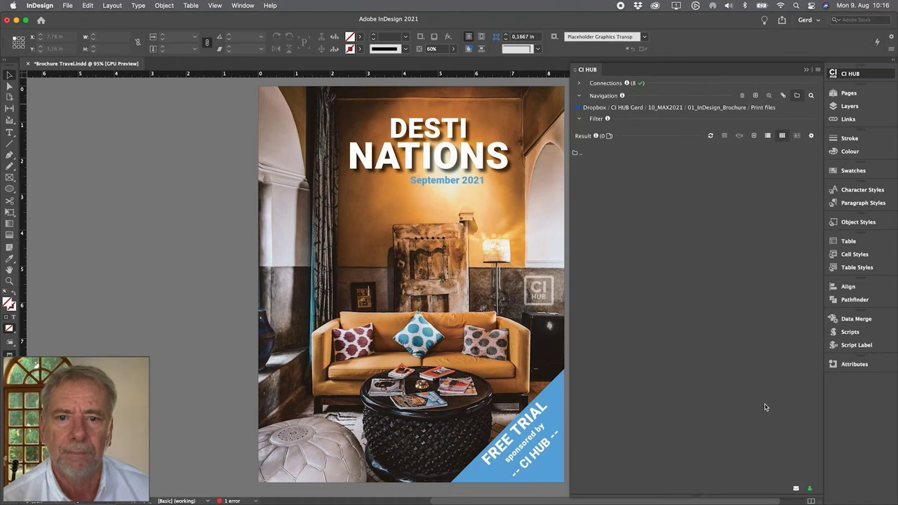
# Add the active Brochure Travel.indd to Print files with a PDF using the Offset with Color Transformation CMYK preset, without an InDesign package
pyautogui.click(755, 137)
pyautogui.click(701, 212)
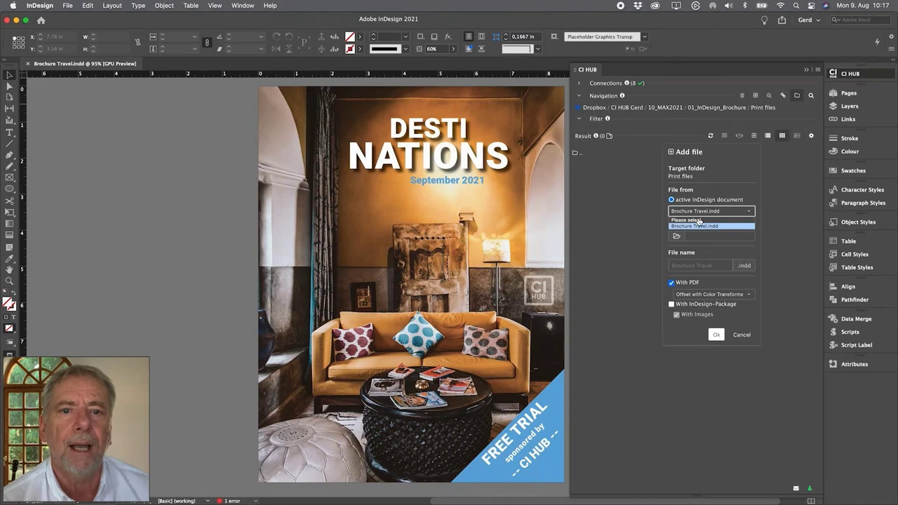
pyautogui.click(699, 221)
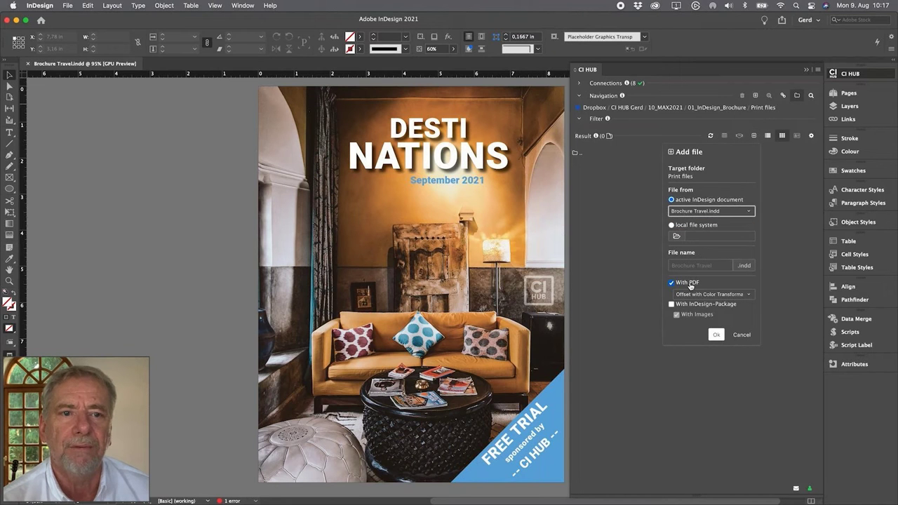
pyautogui.click(749, 296)
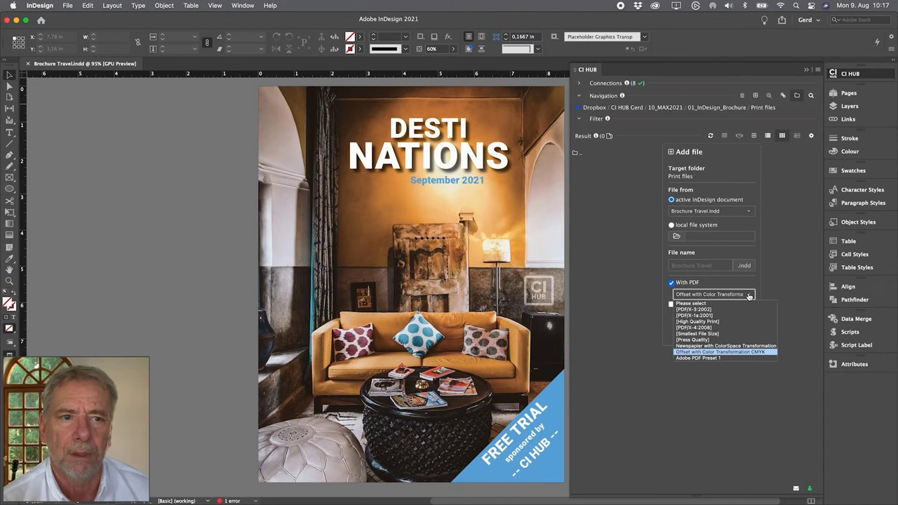
pyautogui.click(724, 353)
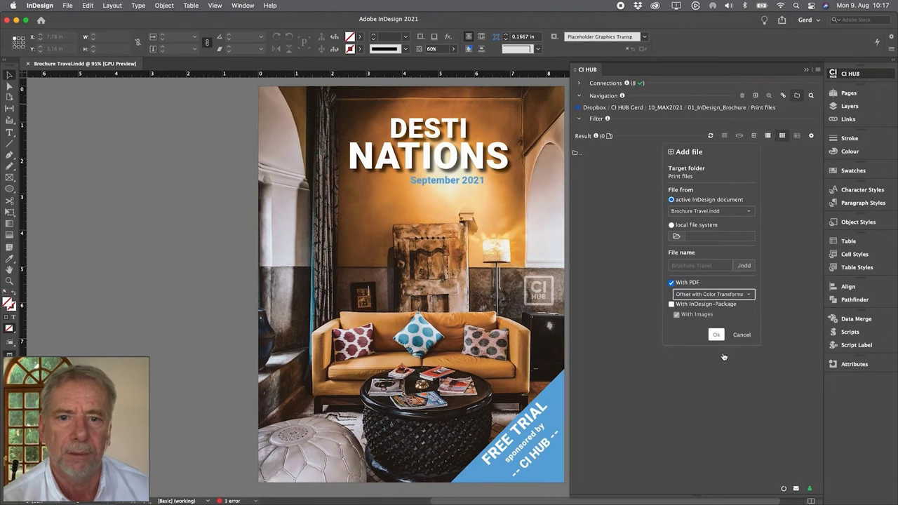
pyautogui.click(695, 304)
pyautogui.click(693, 316)
pyautogui.click(692, 316)
pyautogui.click(695, 306)
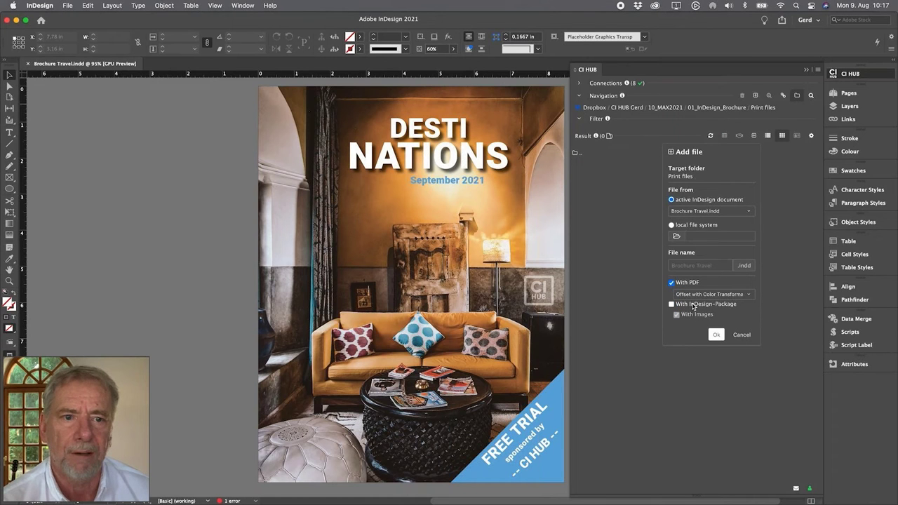
pyautogui.click(717, 335)
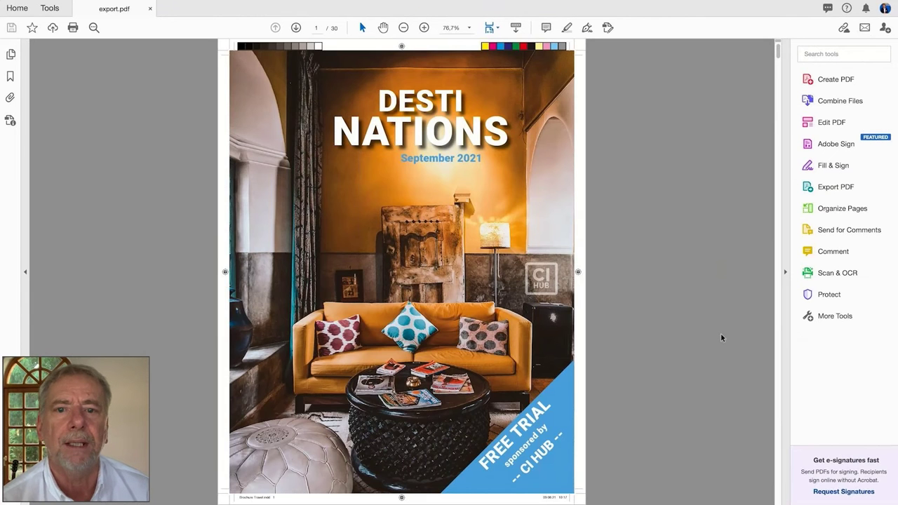
# Switch to Acrobat, look through the exported brochure PDF's pages and open the Ink Manager from the Print Production tools
pyautogui.scroll(-4, 617, 298)
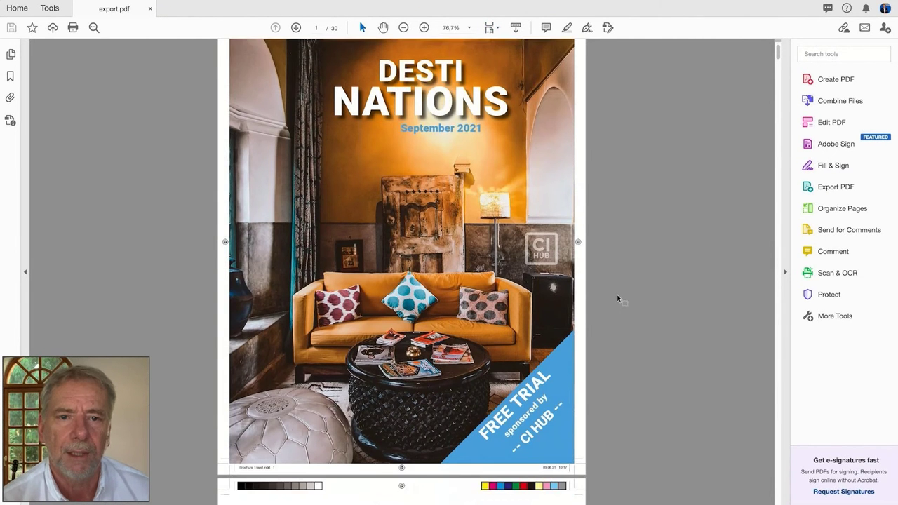
pyautogui.scroll(-13, 617, 298)
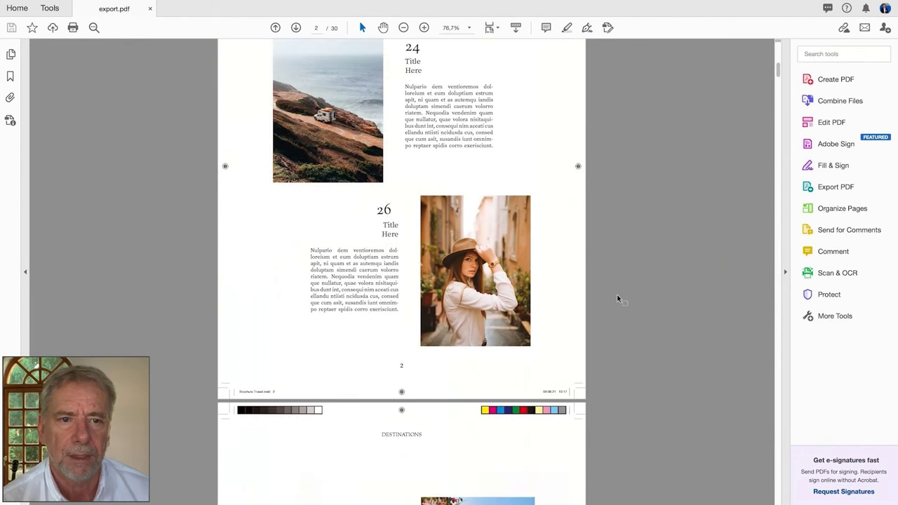
pyautogui.click(851, 315)
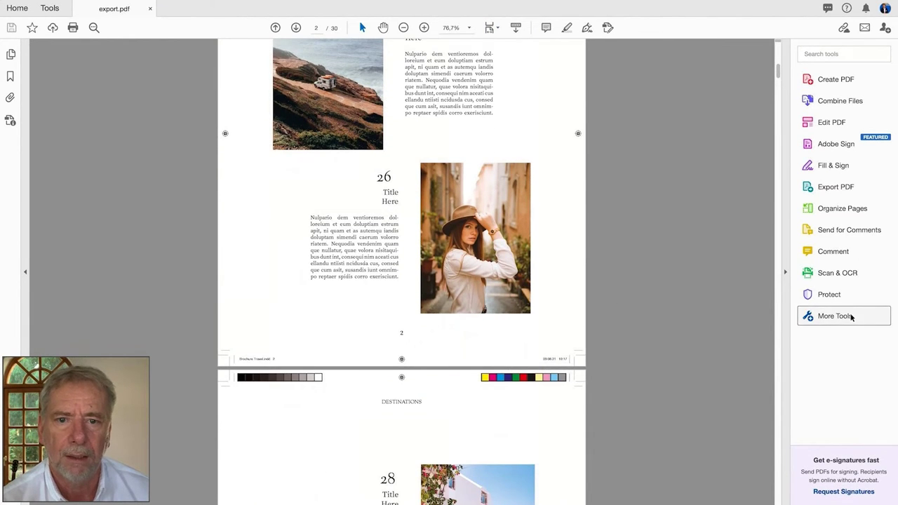
pyautogui.click(470, 342)
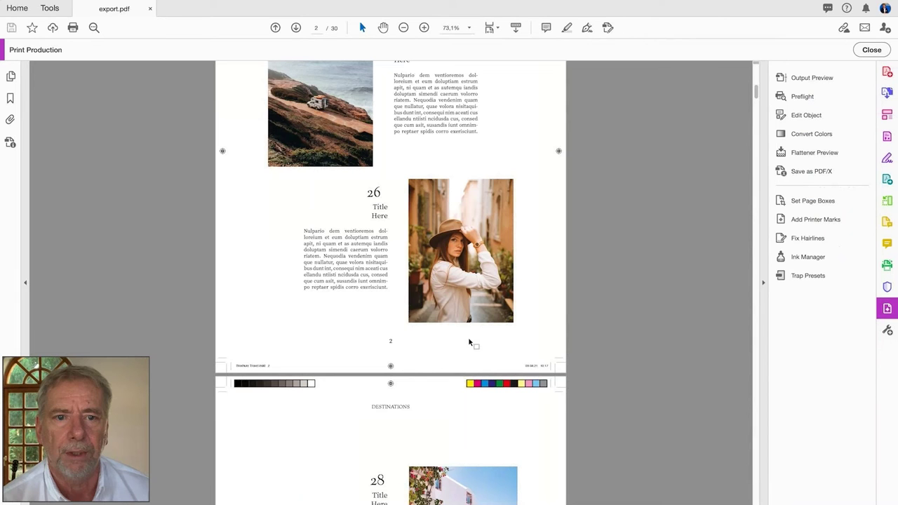
pyautogui.click(813, 258)
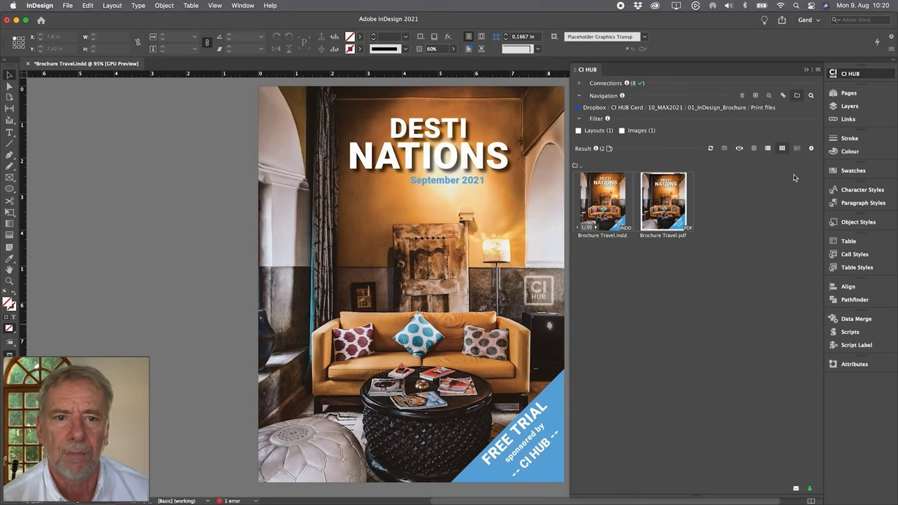
# Return to InDesign and browse to the Dropbox folder 98_JobOptions to view the Offset_Convert2CMYK.joboptions file
pyautogui.click(718, 108)
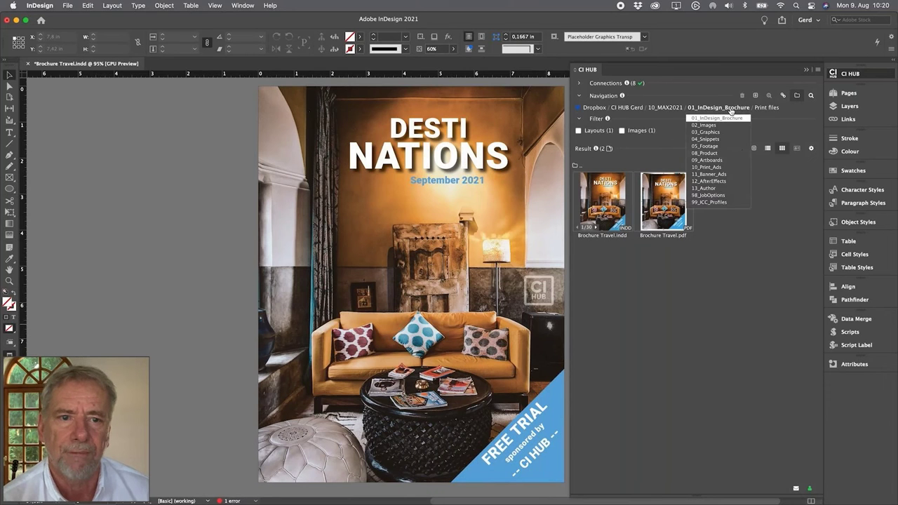
pyautogui.click(720, 197)
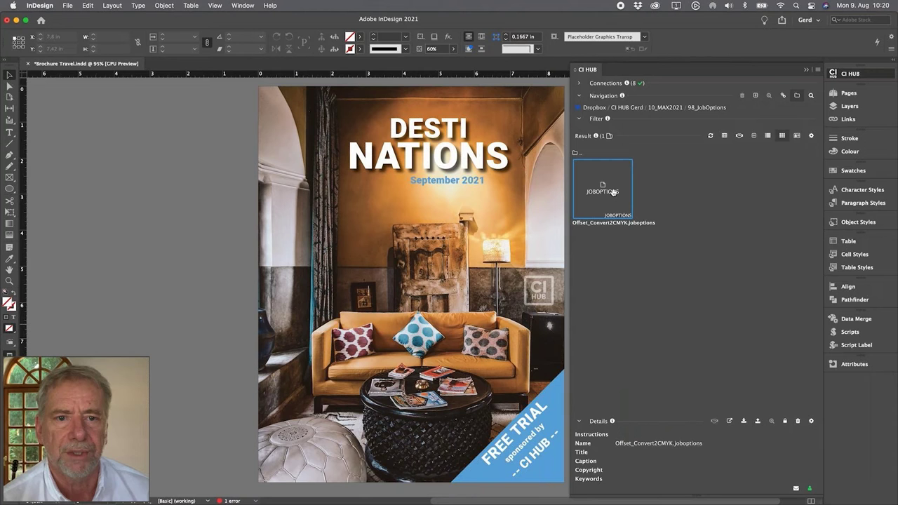
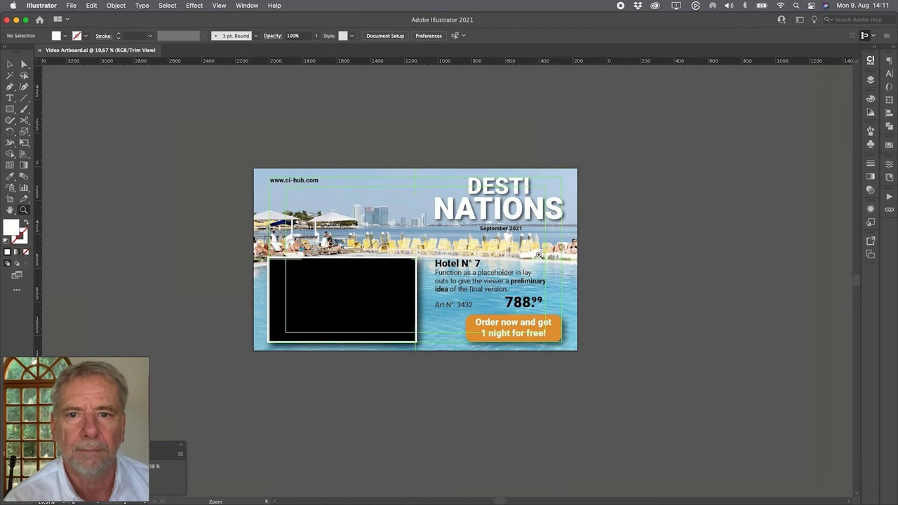
# Switch to Illustrator, examine the Video Artboard.ai layout and its layers, and select the Mask Video/Image layer
pyautogui.moveTo(437, 272); pyautogui.dragTo(574, 229)
pyautogui.press('v')
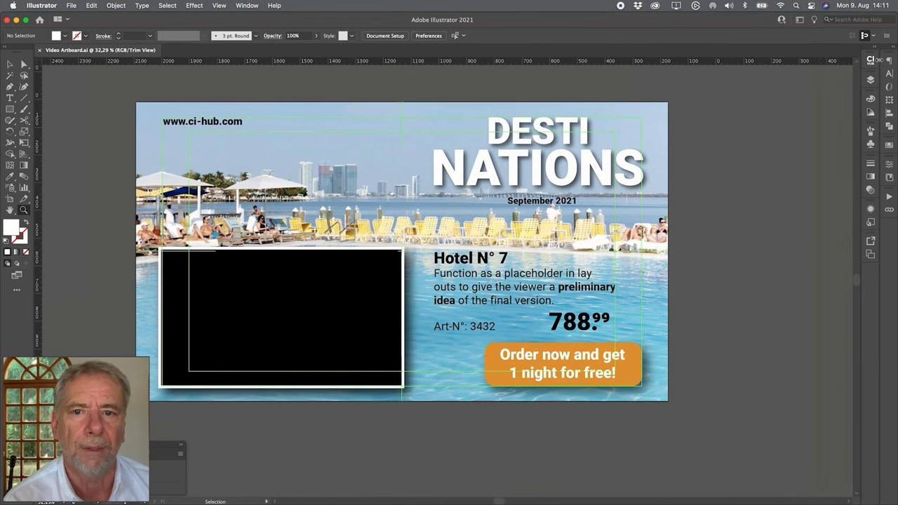
pyautogui.click(871, 80)
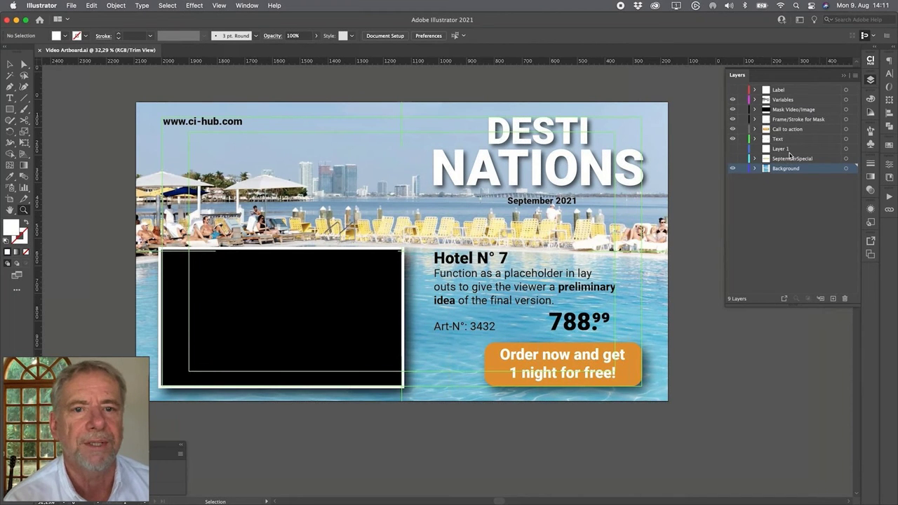
pyautogui.click(789, 132)
pyautogui.click(784, 111)
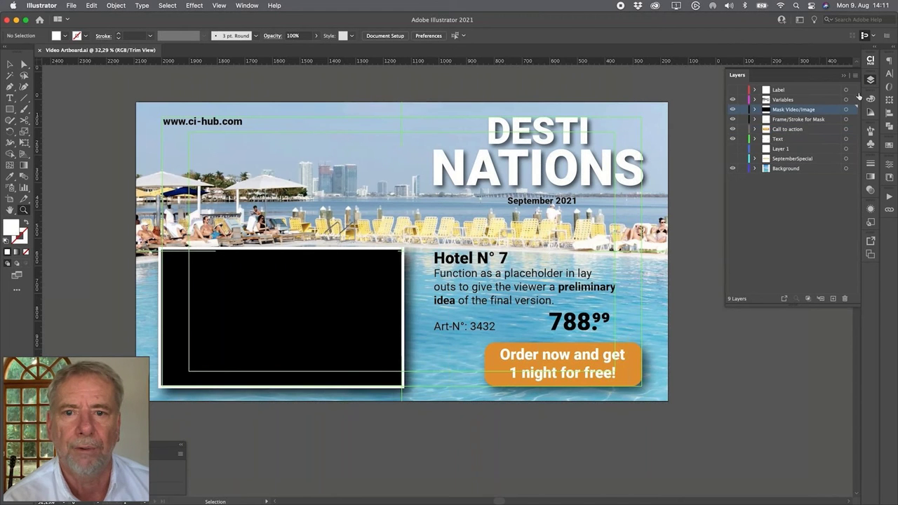
# Add the active Illustrator document Video Artboard.ai to the Dropbox folder 09_Artboards through CI HUB
pyautogui.click(870, 61)
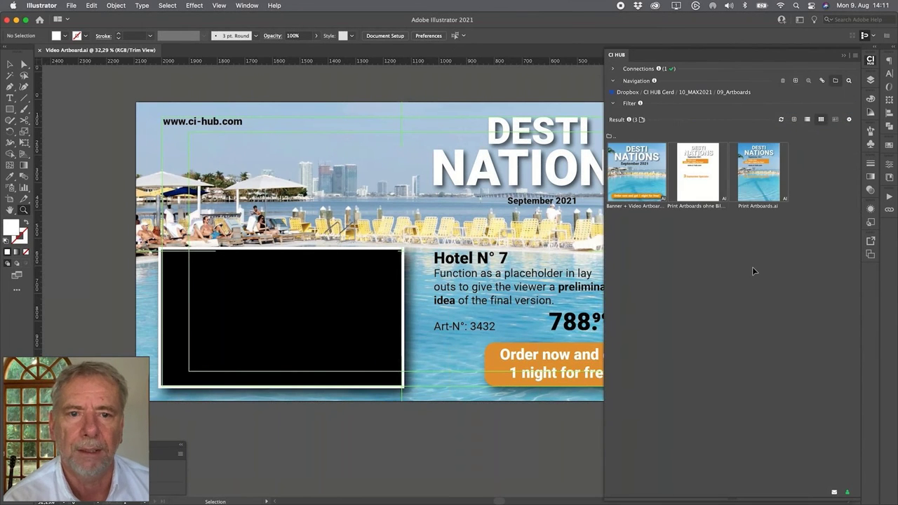
pyautogui.click(795, 120)
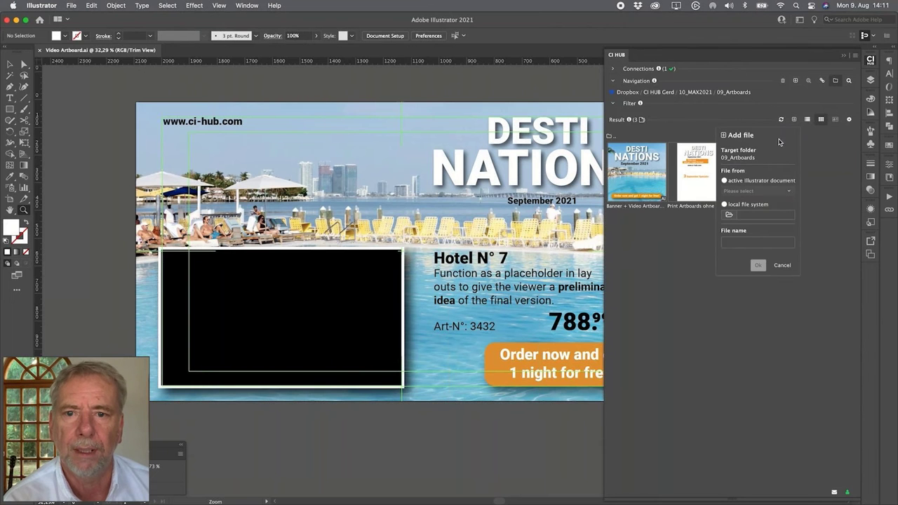
pyautogui.click(741, 190)
pyautogui.click(743, 206)
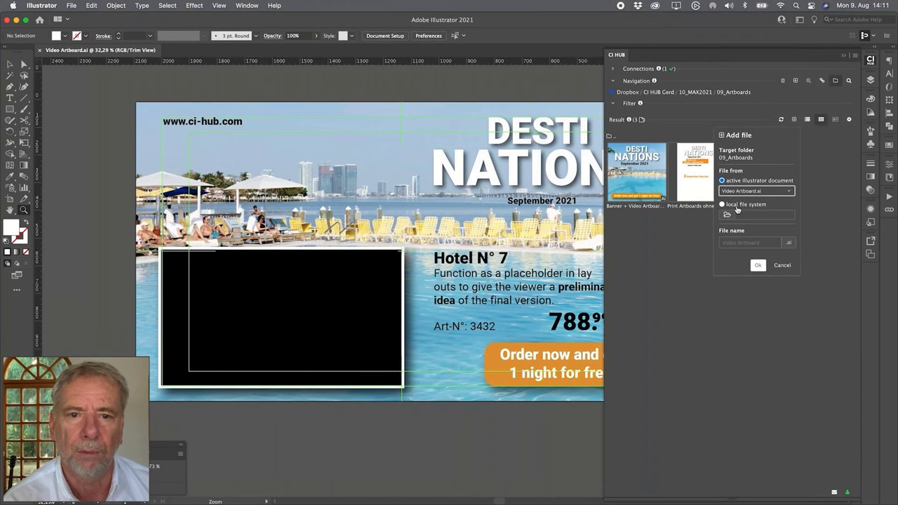
pyautogui.click(758, 265)
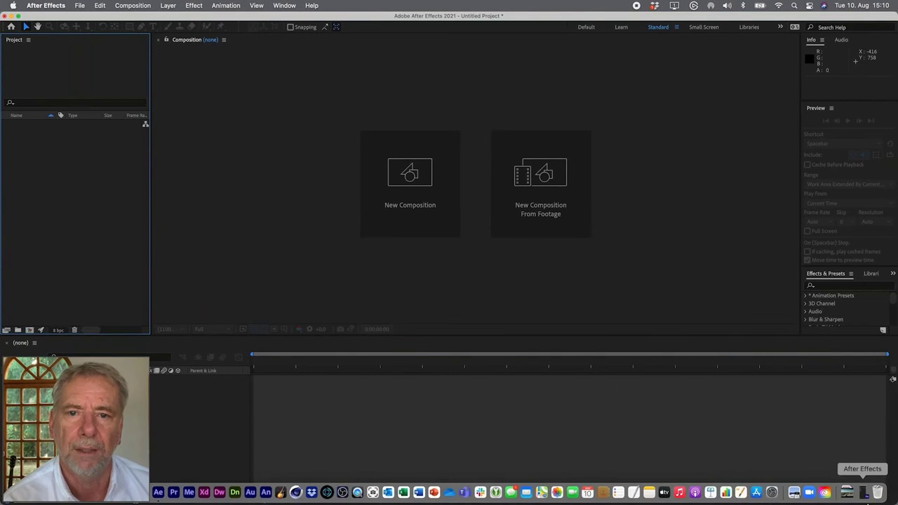
# Switch to After Effects, import Video Artboard.ai from the Dropbox folder 09_Artboards as a composition, and open that composition
pyautogui.click(864, 493)
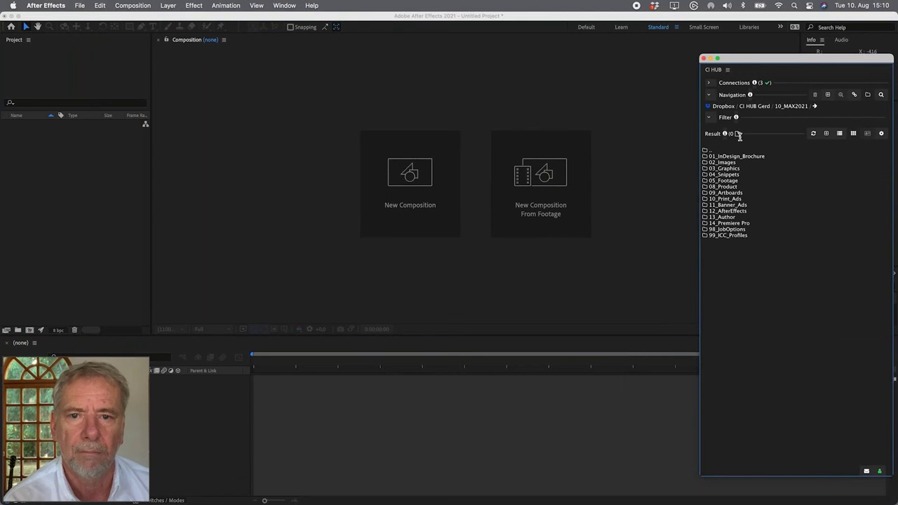
pyautogui.doubleClick(728, 195)
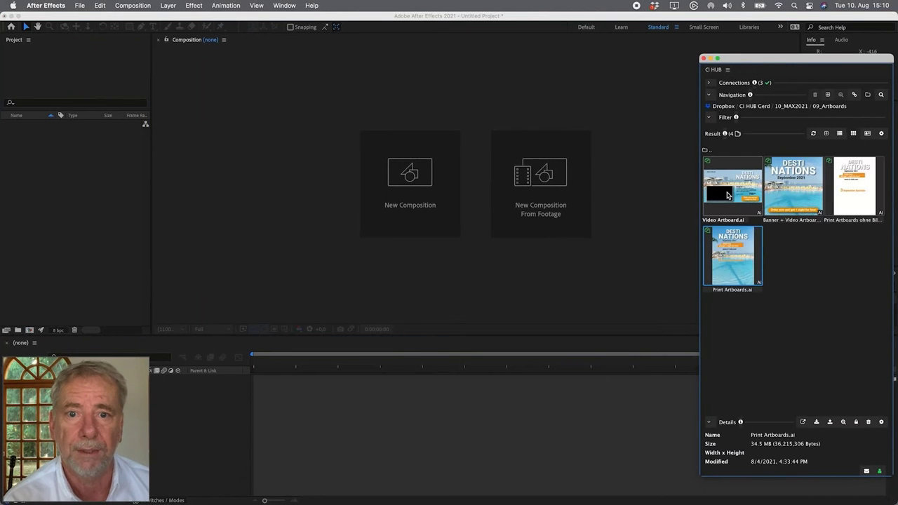
pyautogui.moveTo(738, 184); pyautogui.dragTo(653, 183)
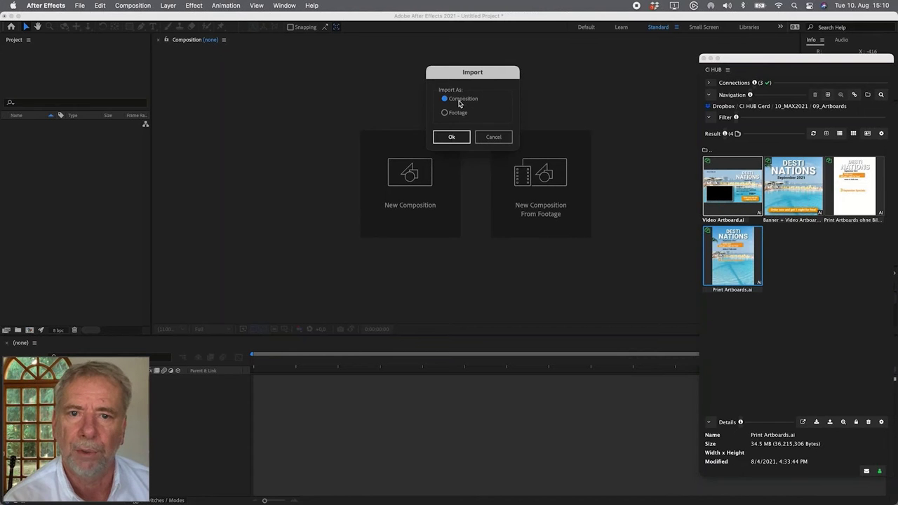
pyautogui.click(452, 137)
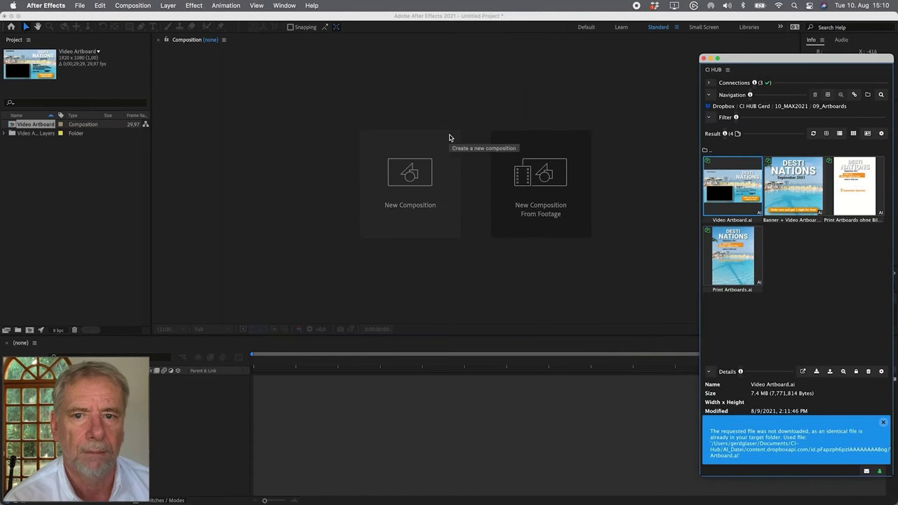
pyautogui.click(94, 190)
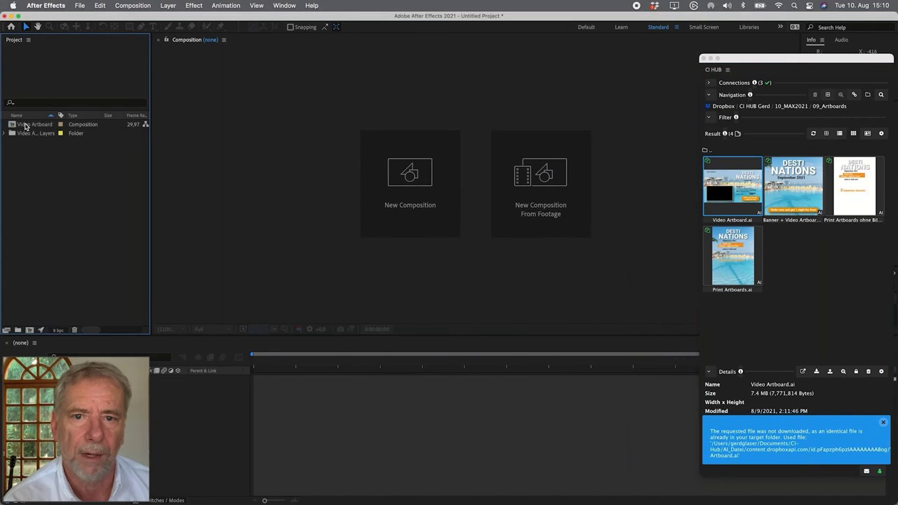
pyautogui.doubleClick(26, 125)
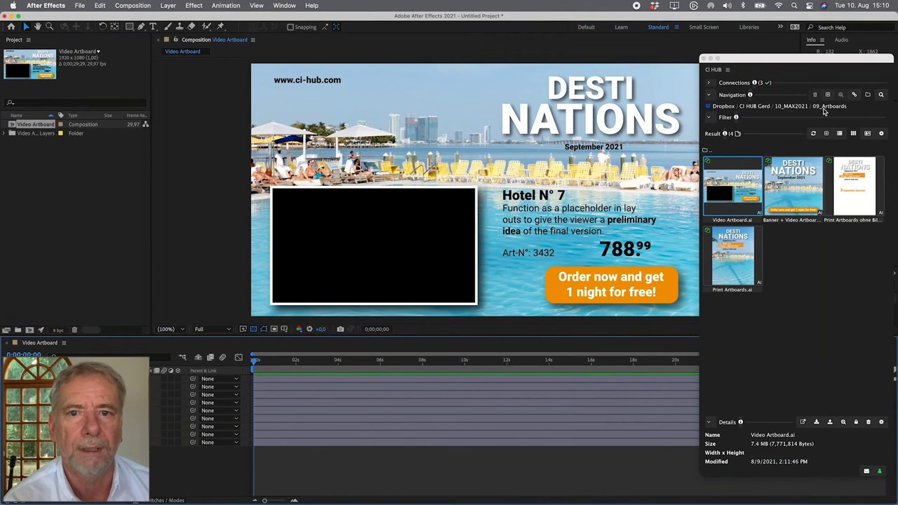
# Import Hotel Balcony View.mp4 from the Dropbox folder 05_Footage and place it in the Video Artboard composition below the Mask Video/Image layer
pyautogui.click(828, 106)
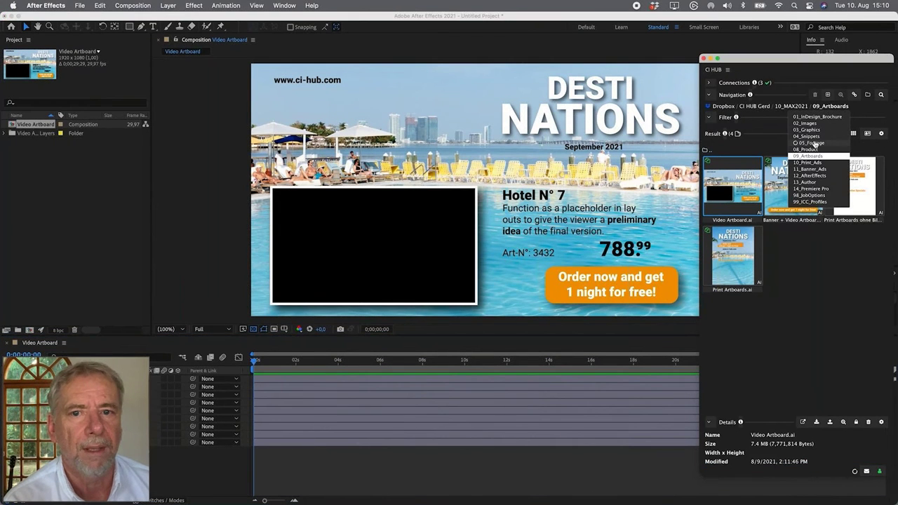
pyautogui.click(813, 143)
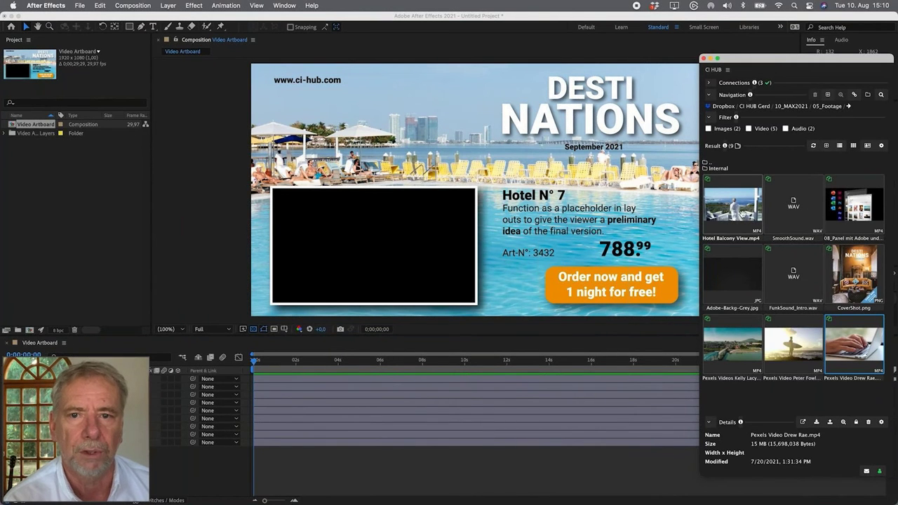
pyautogui.click(742, 214)
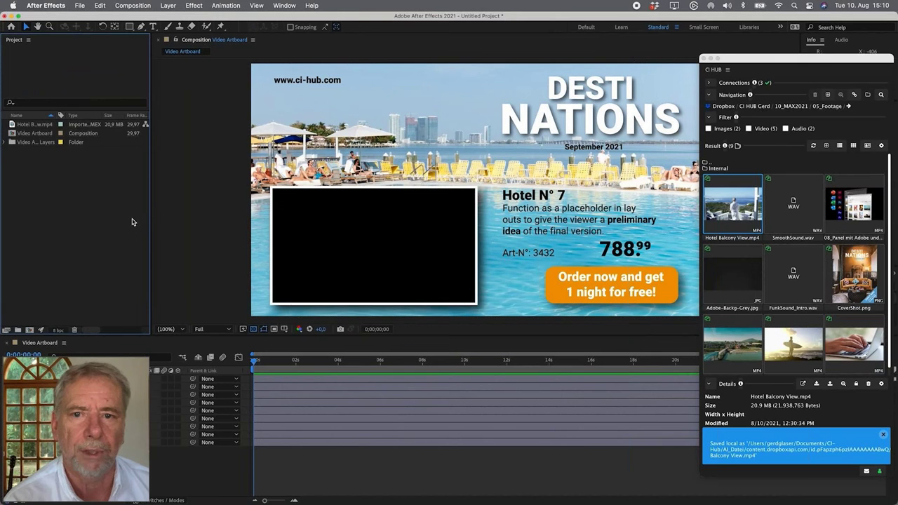
pyautogui.moveTo(28, 125); pyautogui.dragTo(244, 370)
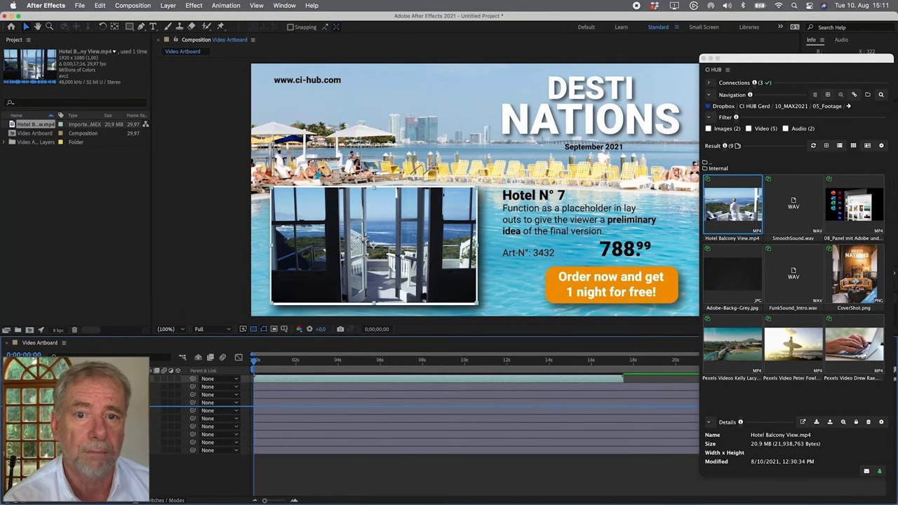
pyautogui.moveTo(244, 370); pyautogui.dragTo(243, 406)
# Create shape outlines from the Mask Video/Image vector layer
pyautogui.rightClick(69, 402)
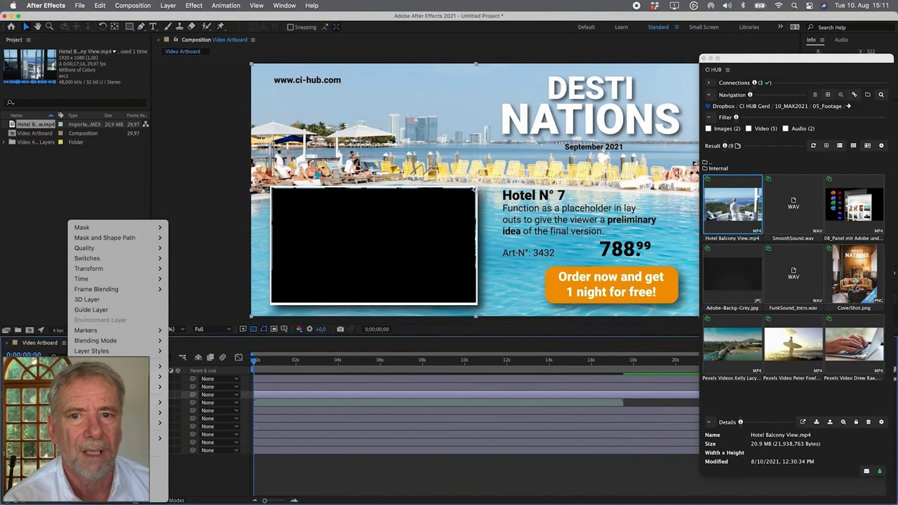
pyautogui.moveTo(160, 422)
pyautogui.click(219, 453)
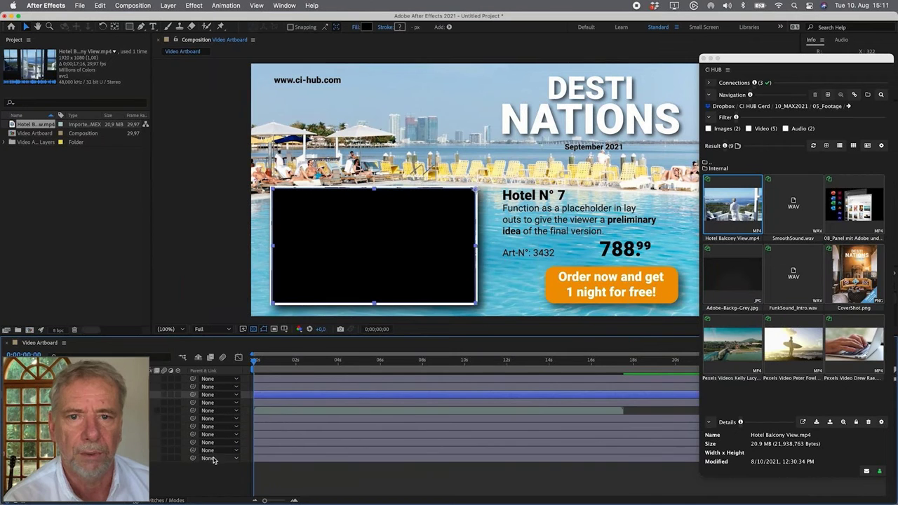
# Give Hotel Balcony View.mp4 the Alpha Matte "Mask Video/Image Outlines" and parent the Frame/Stroke for Mask layer to that outlines layer
pyautogui.press('F4')
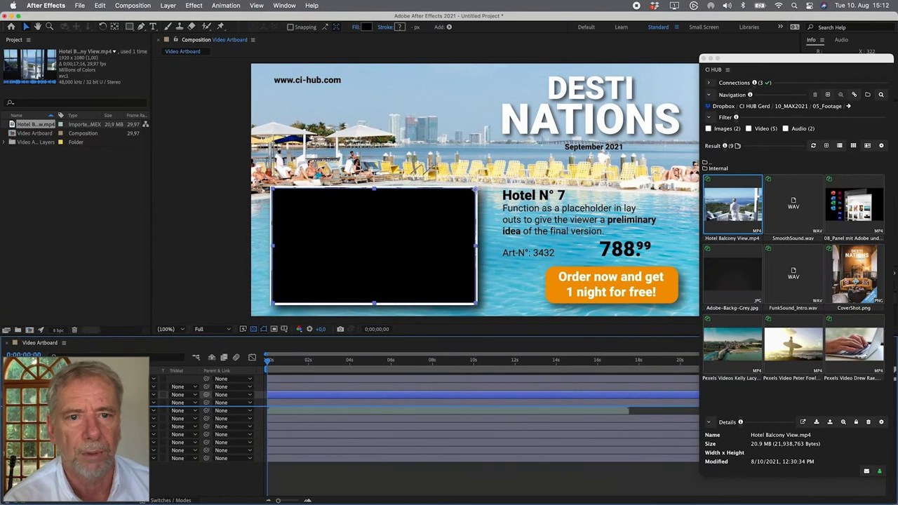
pyautogui.click(196, 411)
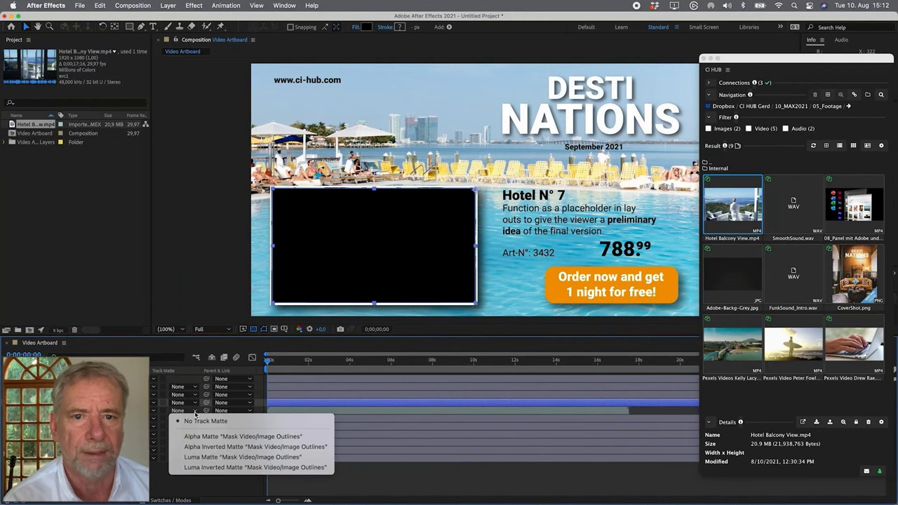
pyautogui.click(198, 436)
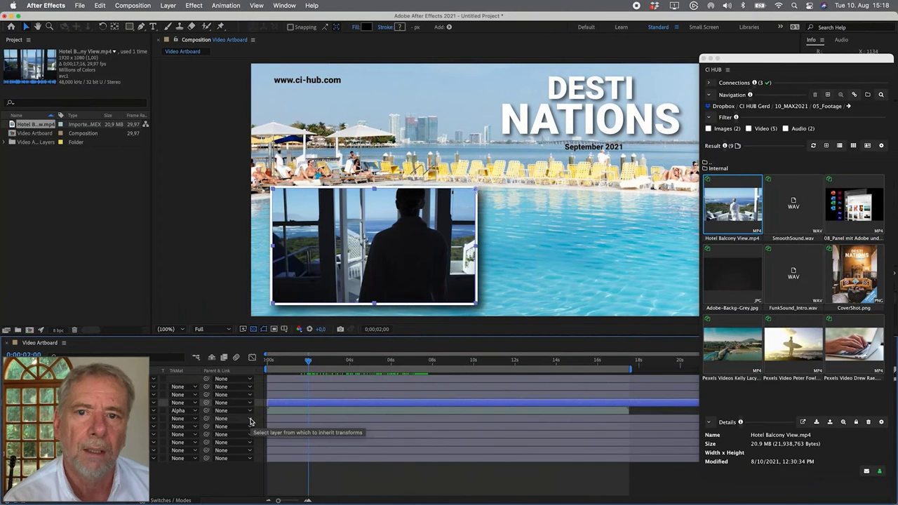
pyautogui.click(250, 419)
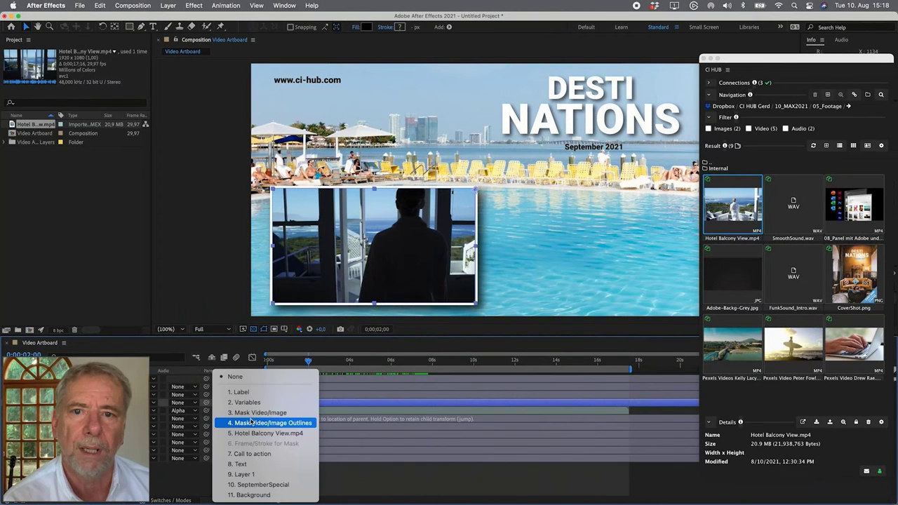
pyautogui.click(251, 422)
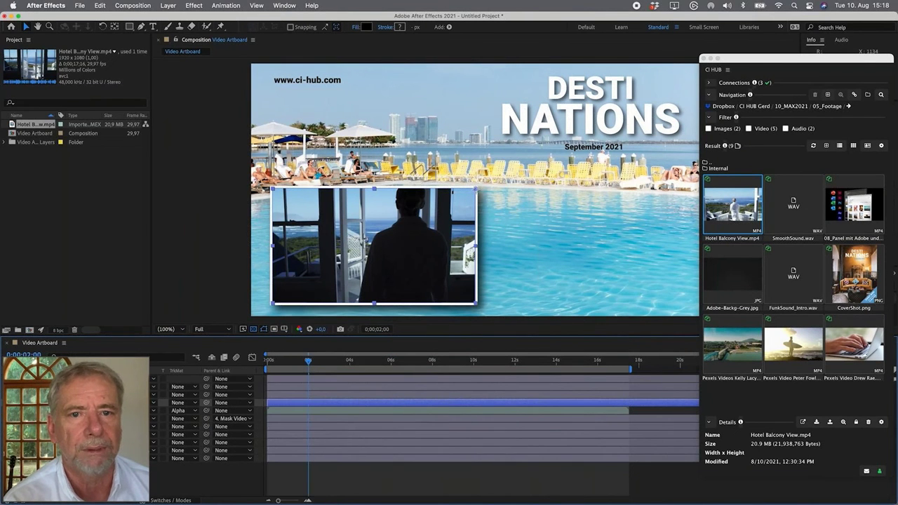
# Keyframe the mask outlines' position so the framed video slides in from beyond the left edge starting at 2 seconds, and preview the composition
pyautogui.press('u')
pyautogui.moveTo(308, 361); pyautogui.dragTo(308, 363)
pyautogui.press('u')
pyautogui.press('u')
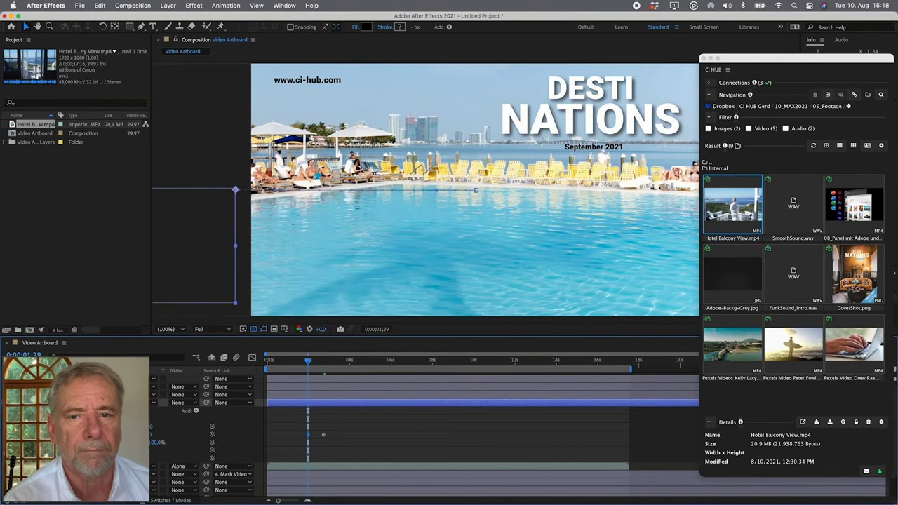
pyautogui.moveTo(308, 363); pyautogui.dragTo(254, 364)
pyautogui.press('u')
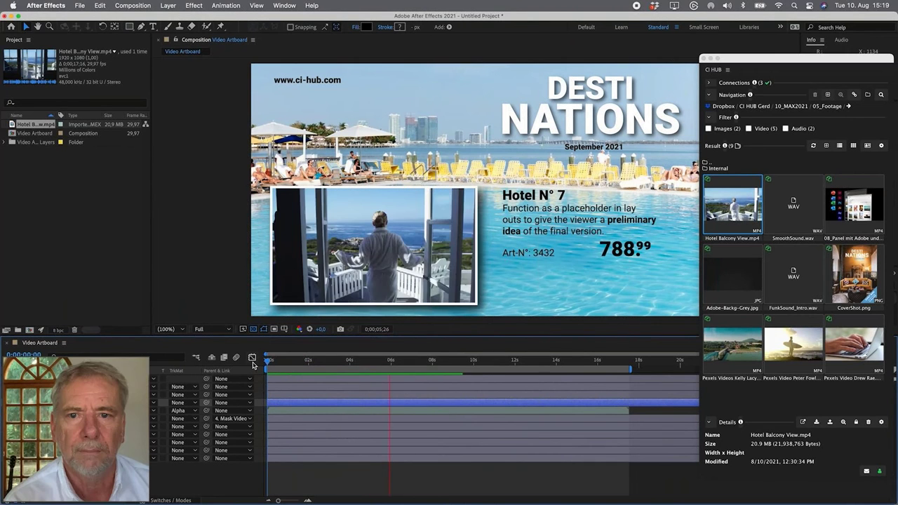
# Add the active After Effects document MyProject.aep to the Dropbox folder 12_AfterEffects through CI HUB
pyautogui.click(792, 106)
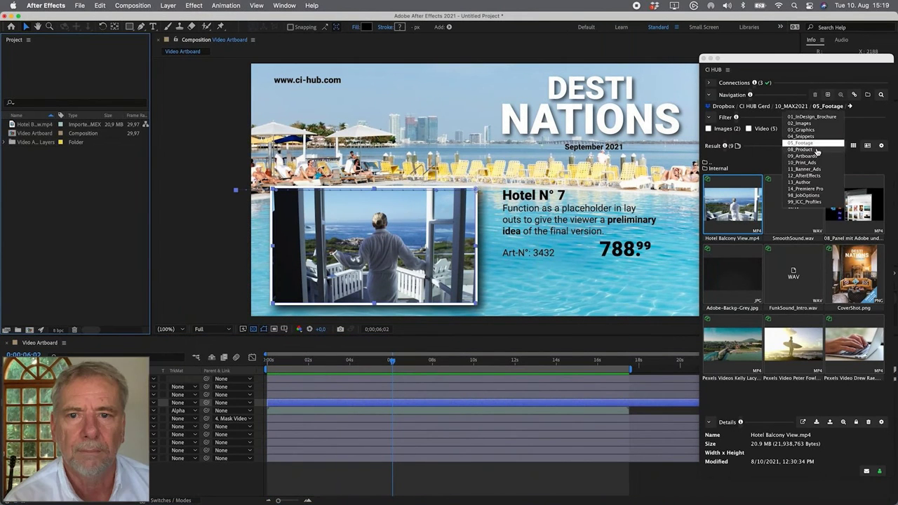
pyautogui.click(791, 149)
pyautogui.click(828, 106)
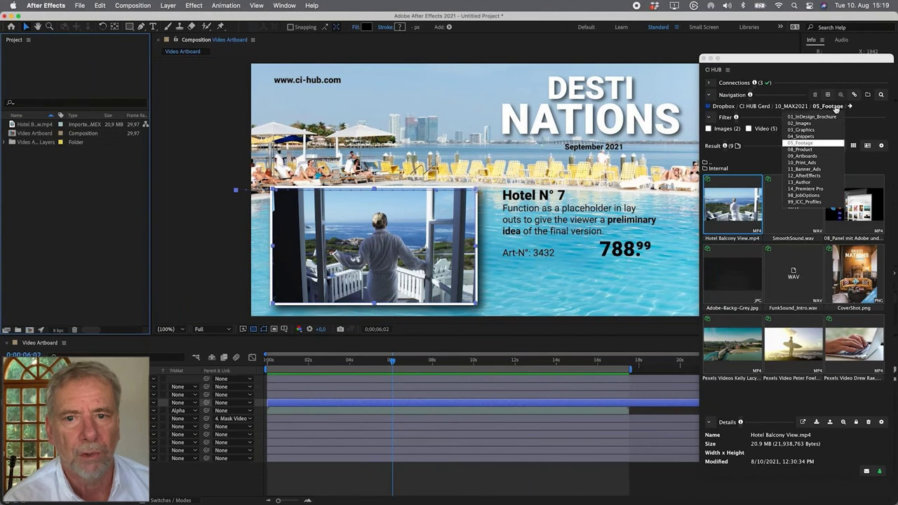
pyautogui.click(804, 176)
pyautogui.rightClick(804, 207)
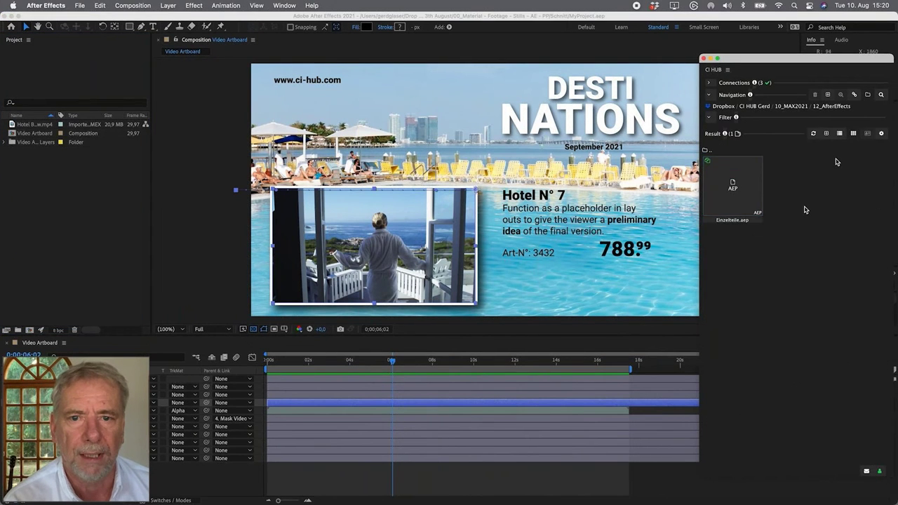
pyautogui.click(800, 133)
pyautogui.click(766, 205)
pyautogui.click(766, 220)
pyautogui.click(790, 280)
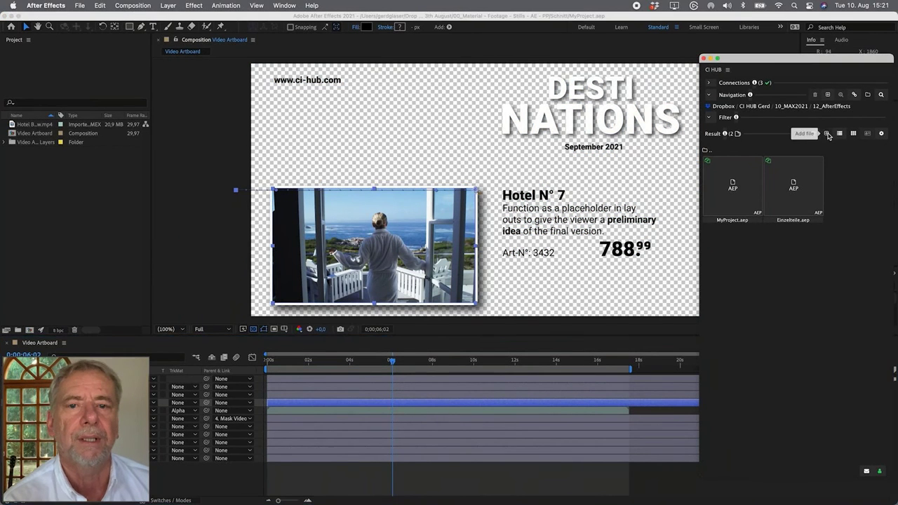
# Add the active After Effects document to the 12_AfterEffects folder again under the file name MyProject No Back
pyautogui.click(867, 133)
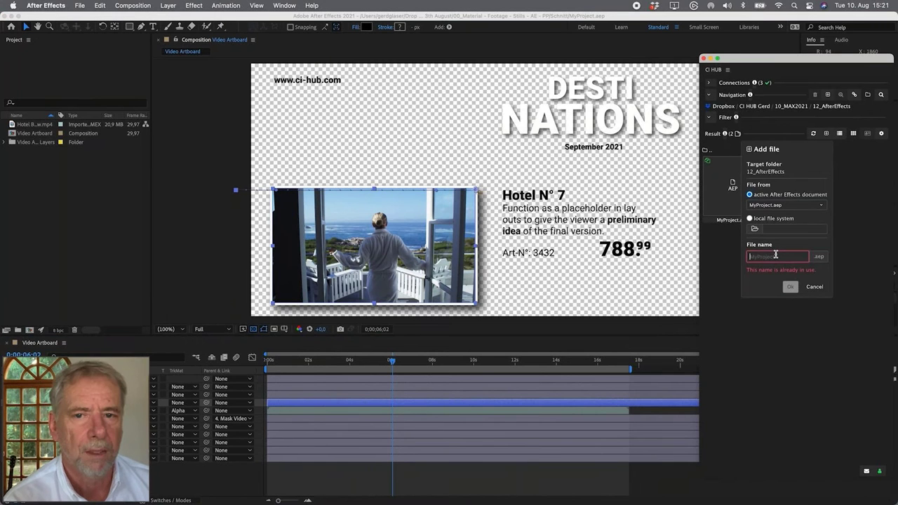
pyautogui.write('My')
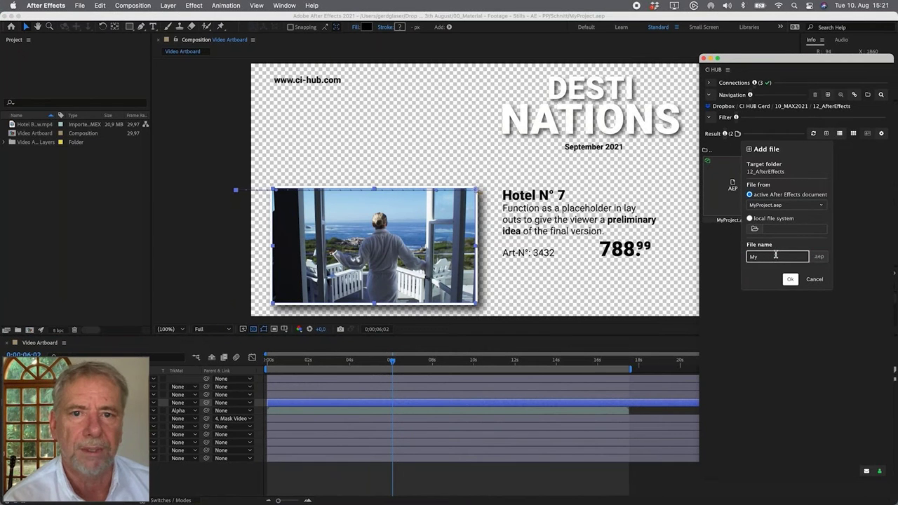
pyautogui.write(' project')
pyautogui.write('2')
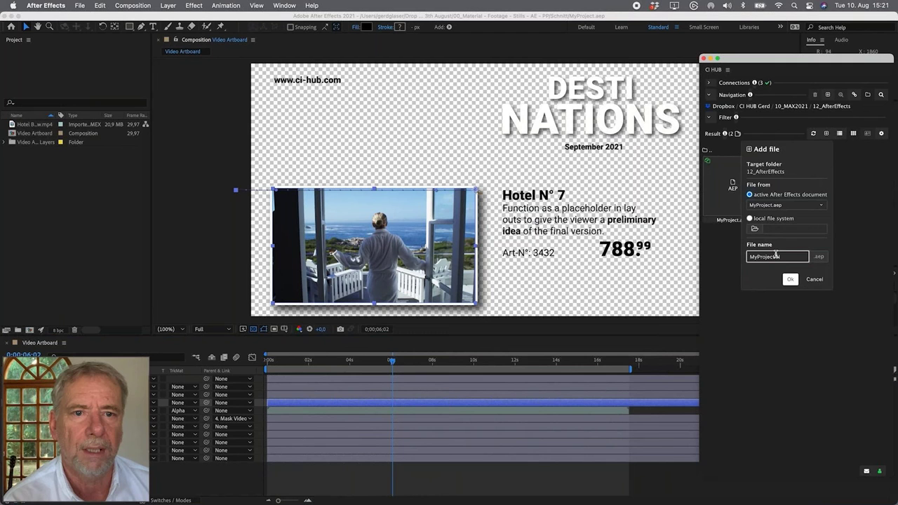
pyautogui.click(789, 279)
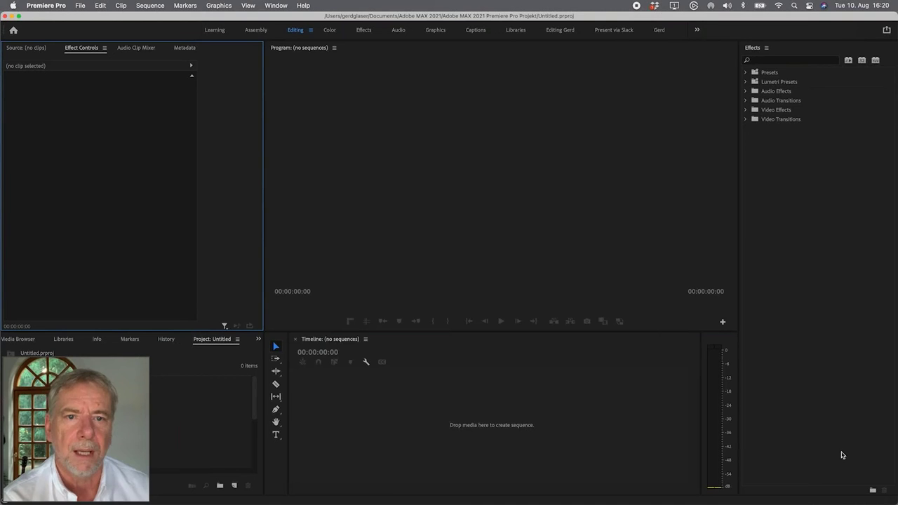
# Switch to Premiere Pro, import the Video Artboard composition from MyProject No Back.aep in 12_AfterEffects, and create a new sequence from it
pyautogui.click(863, 489)
pyautogui.click(736, 193)
pyautogui.moveTo(736, 194); pyautogui.dragTo(695, 199)
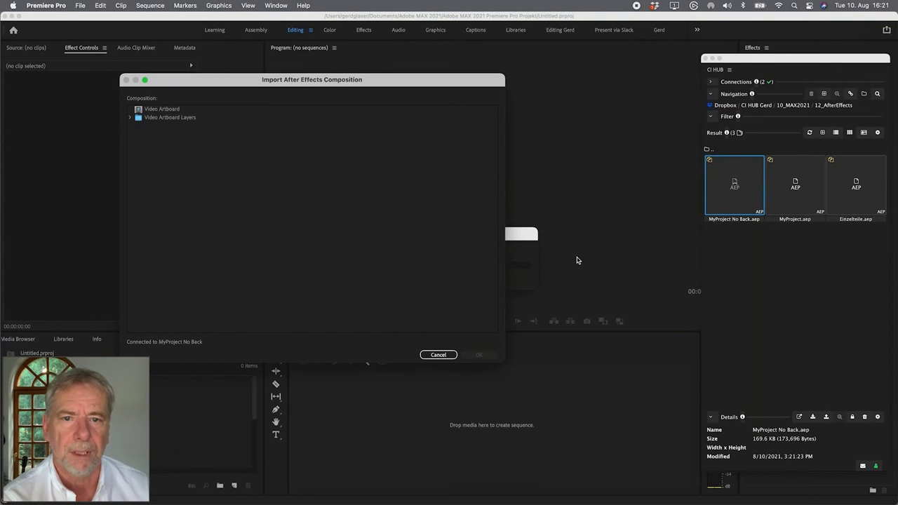
pyautogui.click(138, 109)
pyautogui.click(470, 356)
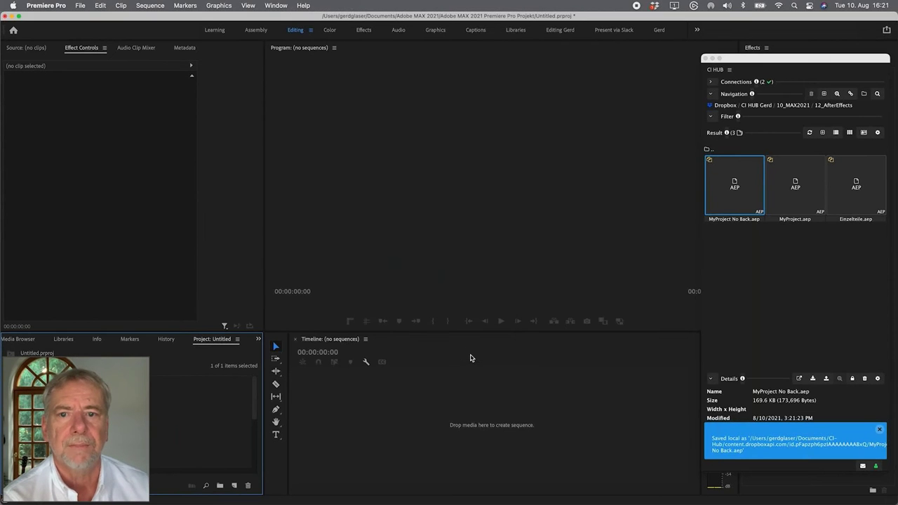
pyautogui.rightClick(102, 421)
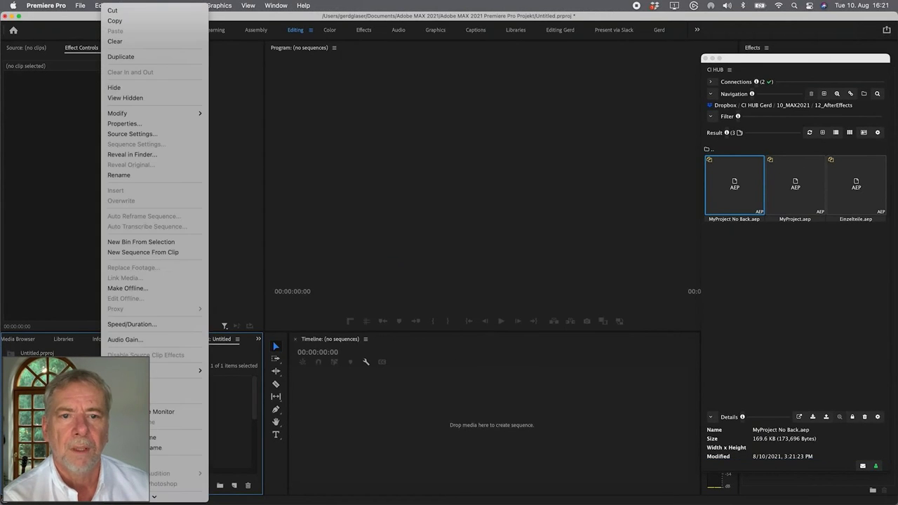
pyautogui.click(140, 253)
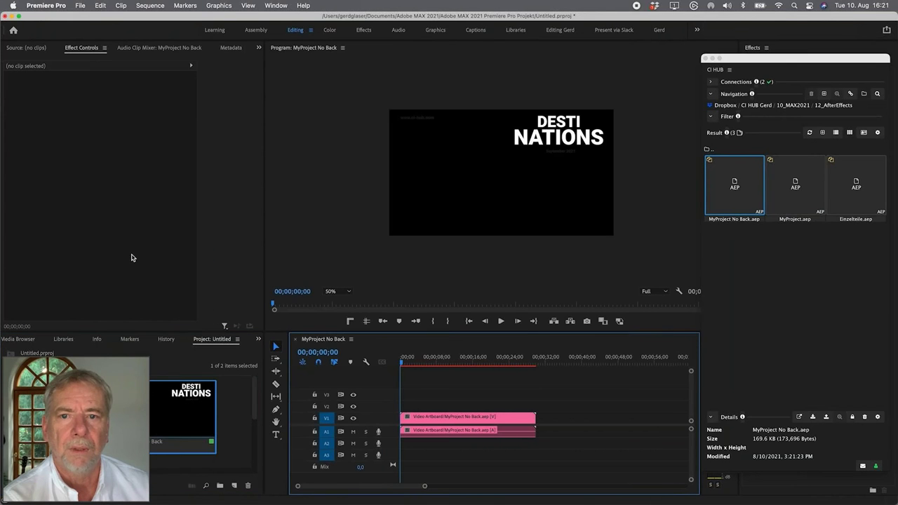
# Unlink the Video Artboard clip's audio from its video and delete the audio part from track A1
pyautogui.click(466, 435)
pyautogui.rightClick(467, 435)
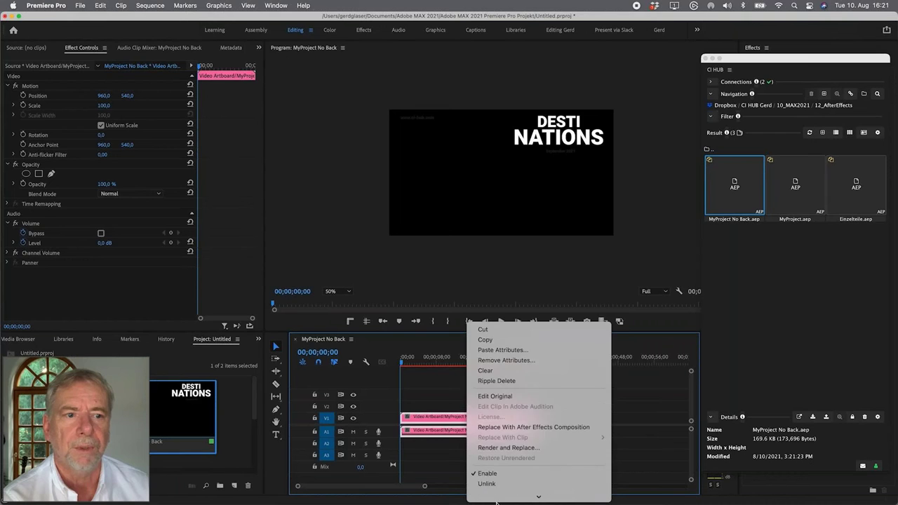
pyautogui.click(487, 422)
pyautogui.click(463, 432)
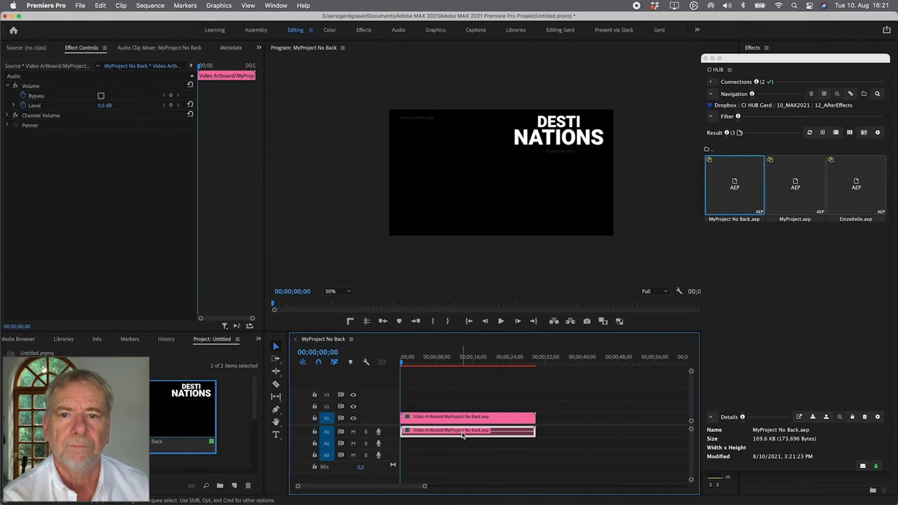
pyautogui.press('Delete')
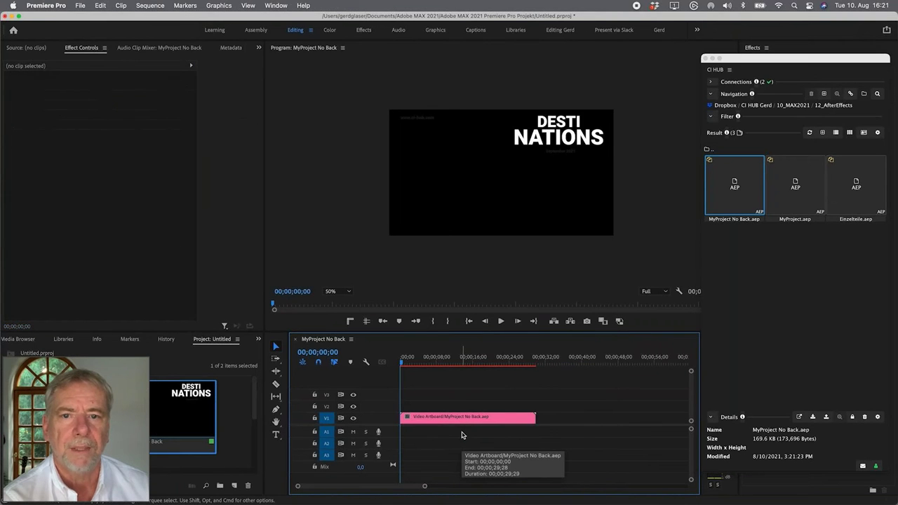
# Move the Video Artboard clip from track V1 up to track V2, keeping it at the sequence start
pyautogui.press('super+Page_Up')
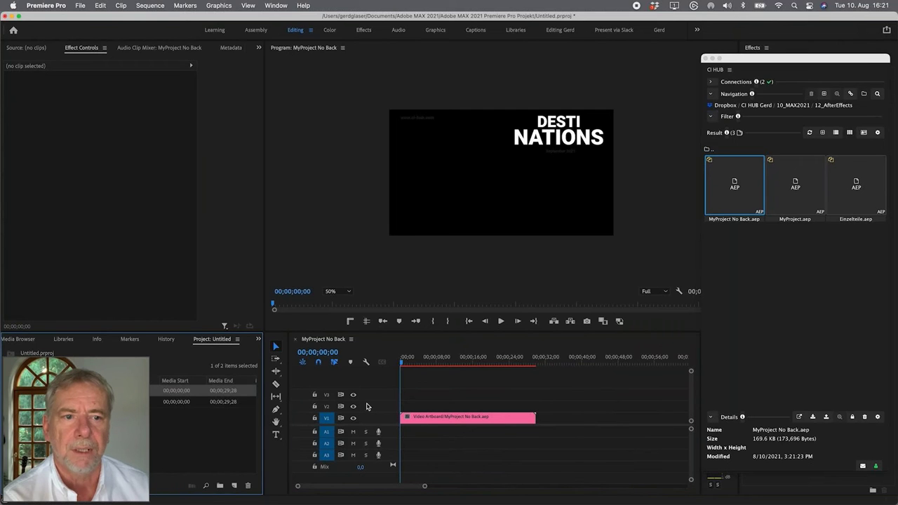
pyautogui.moveTo(403, 362)
pyautogui.mouseDown()
pyautogui.moveTo(505, 381)
pyautogui.moveTo(399, 375)
pyautogui.mouseUp()
pyautogui.moveTo(425, 418); pyautogui.dragTo(426, 405)
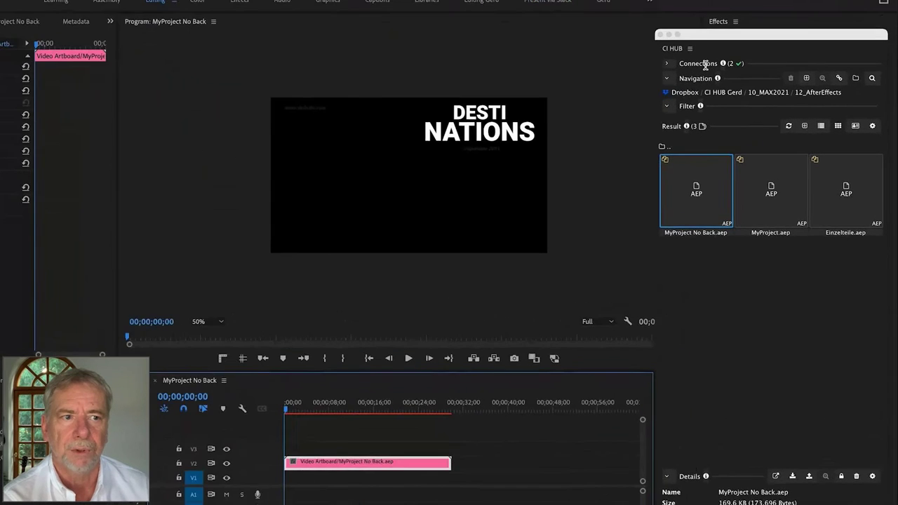
# Switch the CI HUB connection to Getty, search its videos for "Hotel at the beach", and widen the panel to browse the clips
pyautogui.click(618, 78)
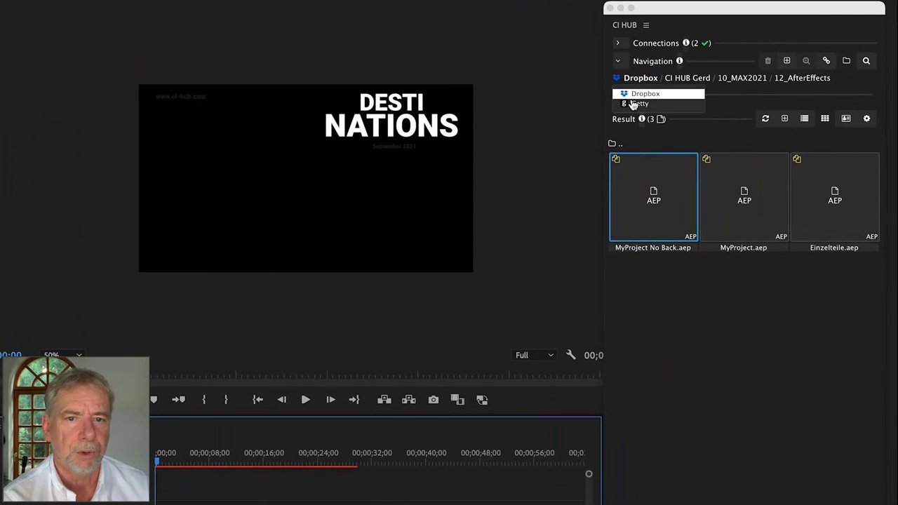
pyautogui.click(632, 102)
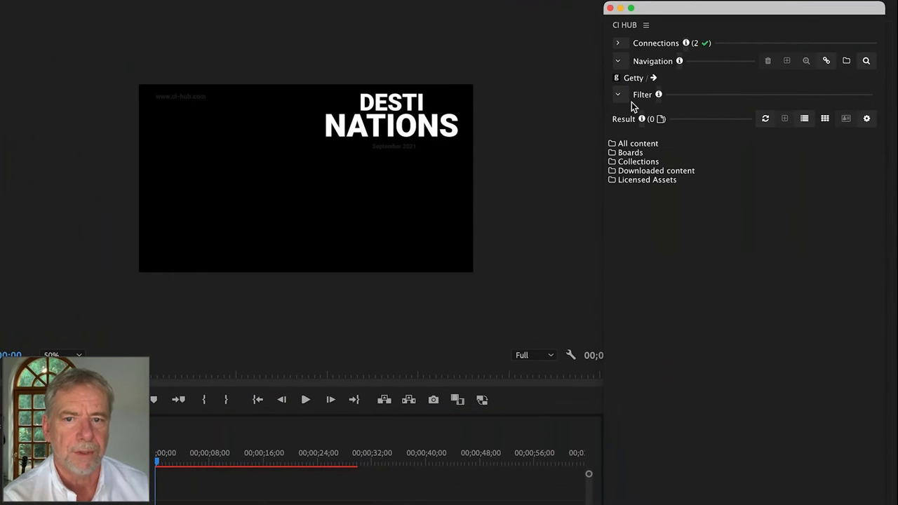
pyautogui.click(866, 61)
pyautogui.click(721, 83)
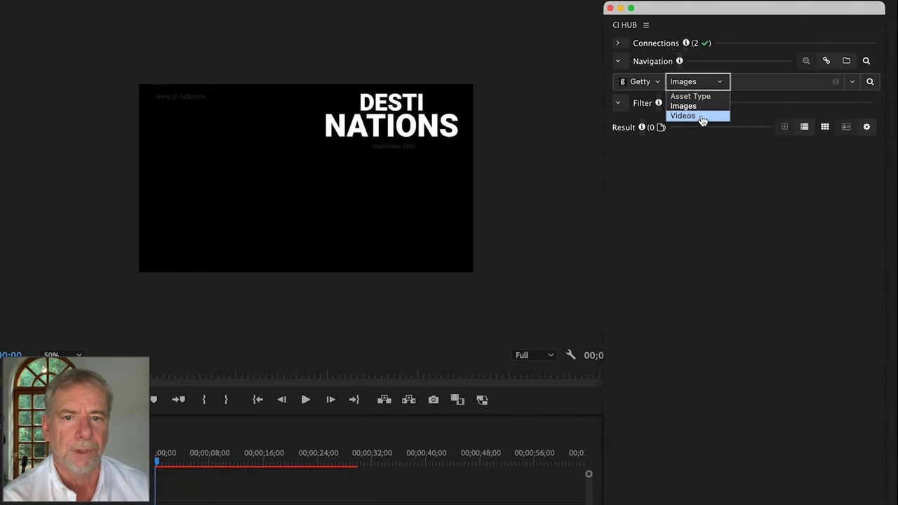
pyautogui.click(702, 115)
pyautogui.click(749, 84)
pyautogui.write('Hotel at the beach')
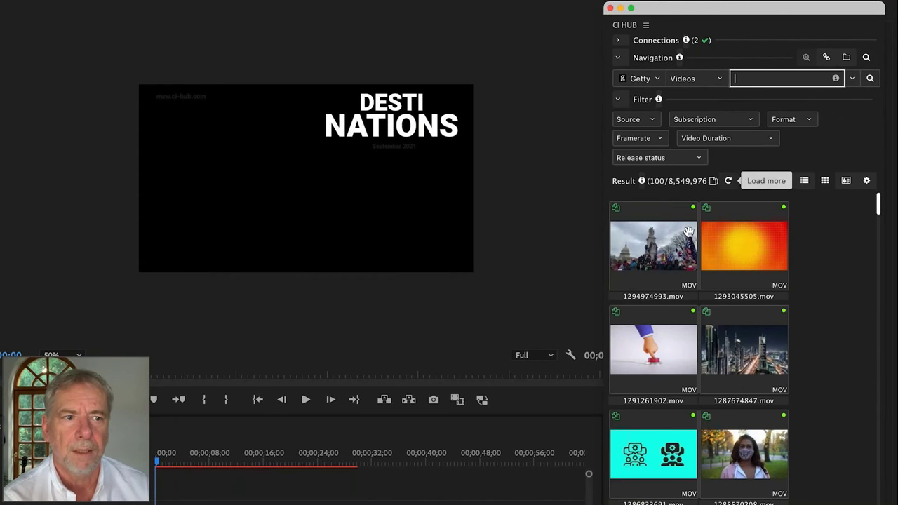
pyautogui.moveTo(603, 257); pyautogui.dragTo(577, 257)
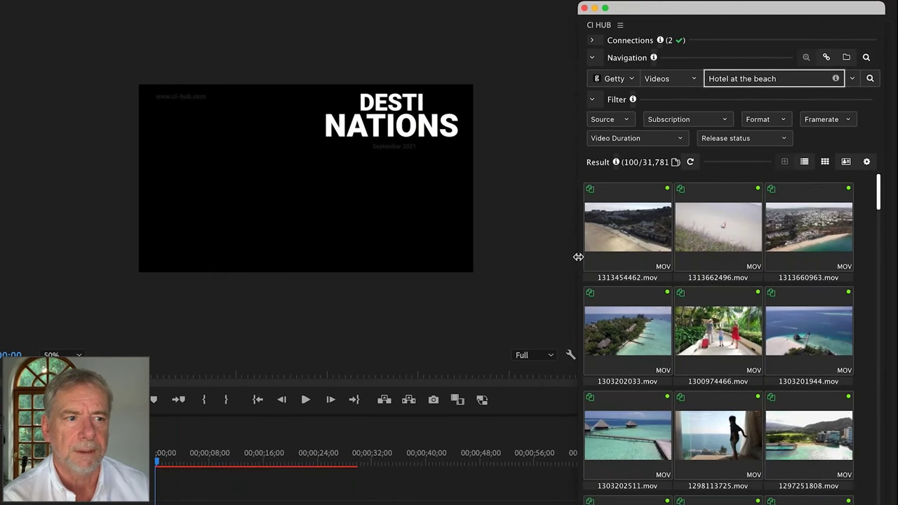
# Place the Getty clip 1303202511.mov in low resolution into the project and add it to track V1 at the sequence start
pyautogui.click(623, 339)
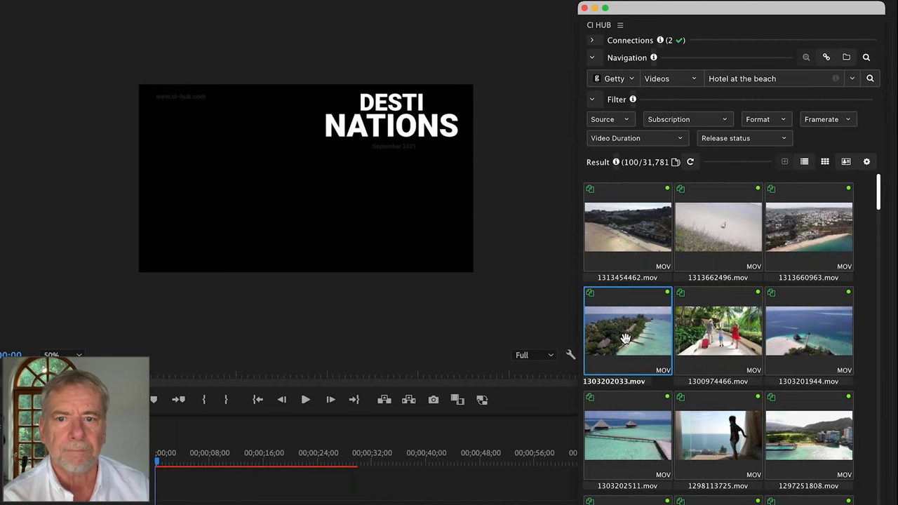
pyautogui.click(639, 431)
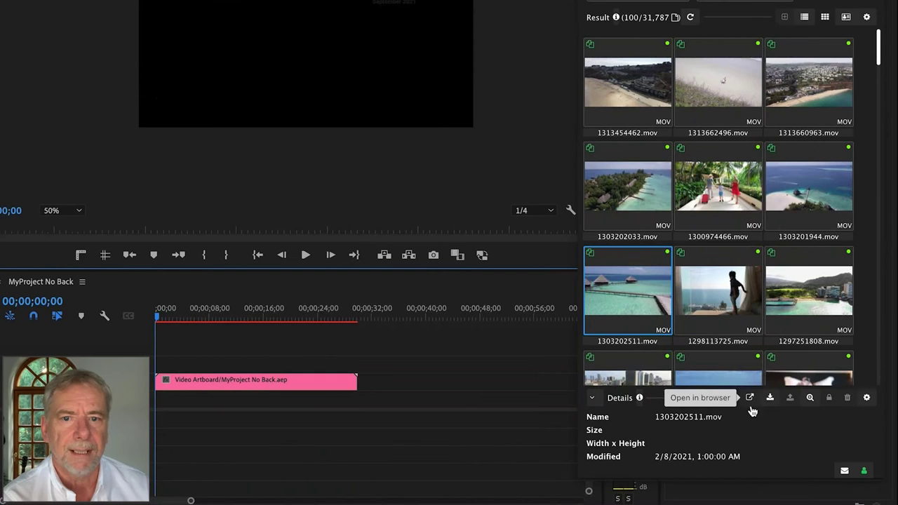
pyautogui.click(769, 398)
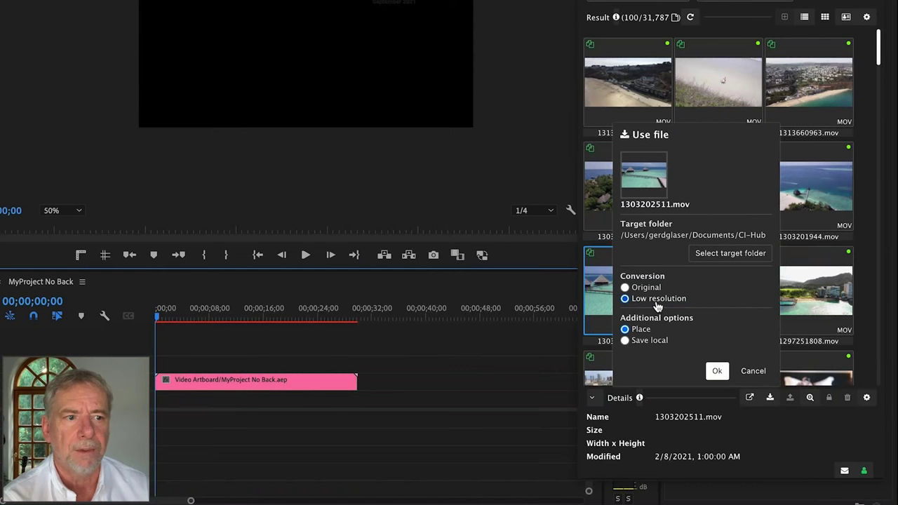
pyautogui.click(718, 371)
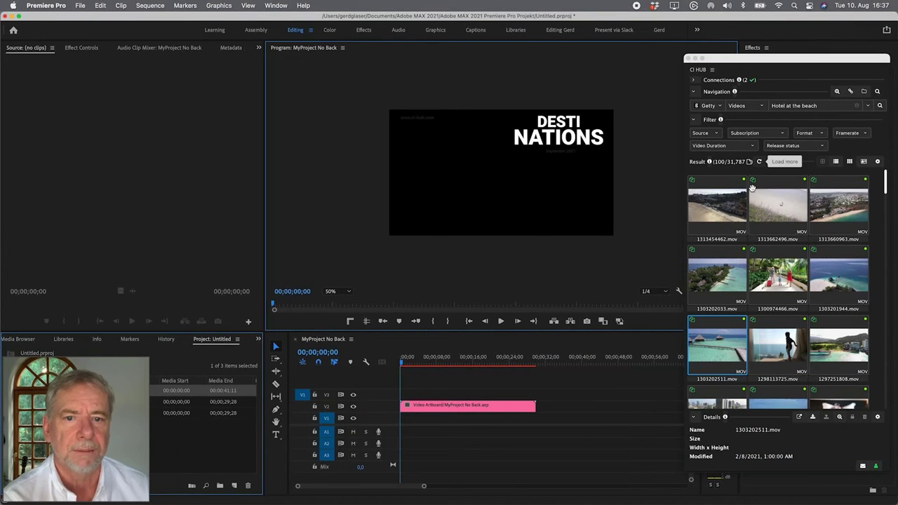
pyautogui.moveTo(156, 406); pyautogui.dragTo(406, 425)
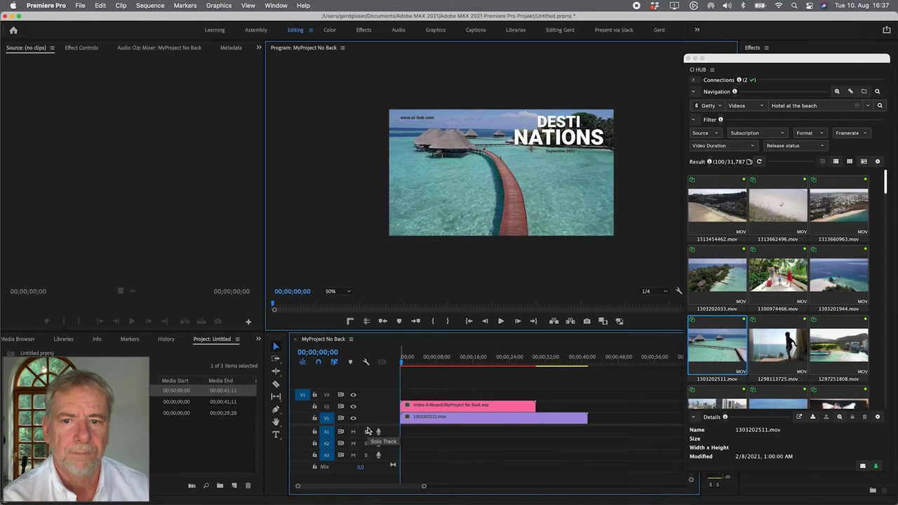
# Split the clips on V1 and V2 at 00;00;17;09, delete the parts after the cut, and return the playhead to the start
pyautogui.moveTo(405, 359); pyautogui.dragTo(480, 374)
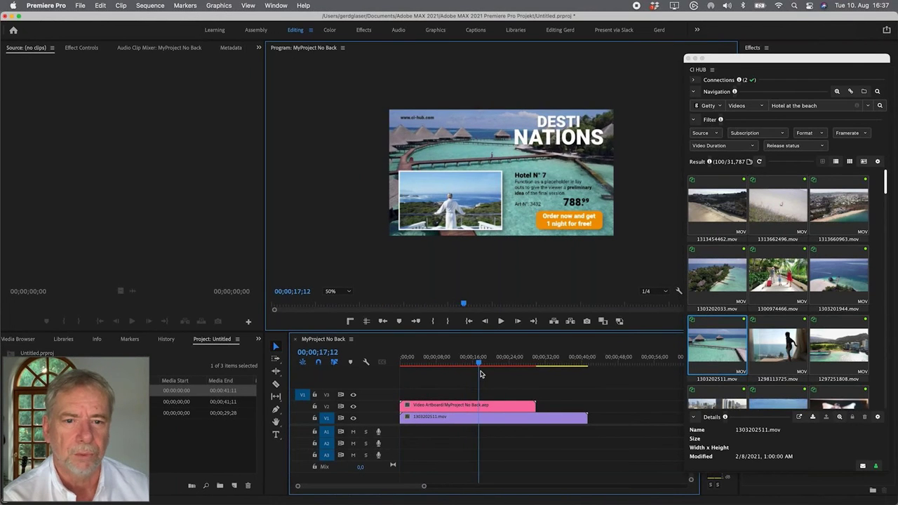
pyautogui.moveTo(480, 374)
pyautogui.mouseDown()
pyautogui.moveTo(493, 375)
pyautogui.moveTo(480, 379)
pyautogui.mouseUp()
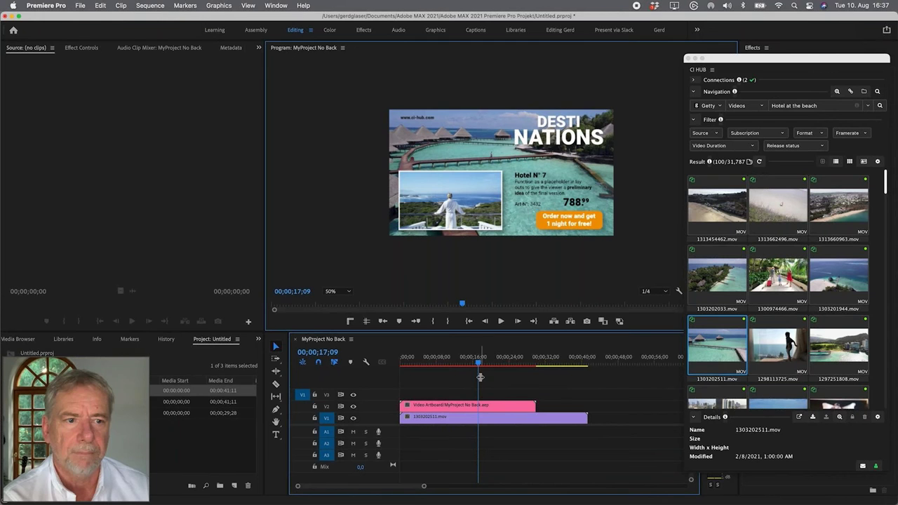
pyautogui.press('super+k')
pyautogui.moveTo(494, 427); pyautogui.dragTo(497, 402)
pyautogui.press('Delete')
pyautogui.moveTo(478, 363); pyautogui.dragTo(401, 372)
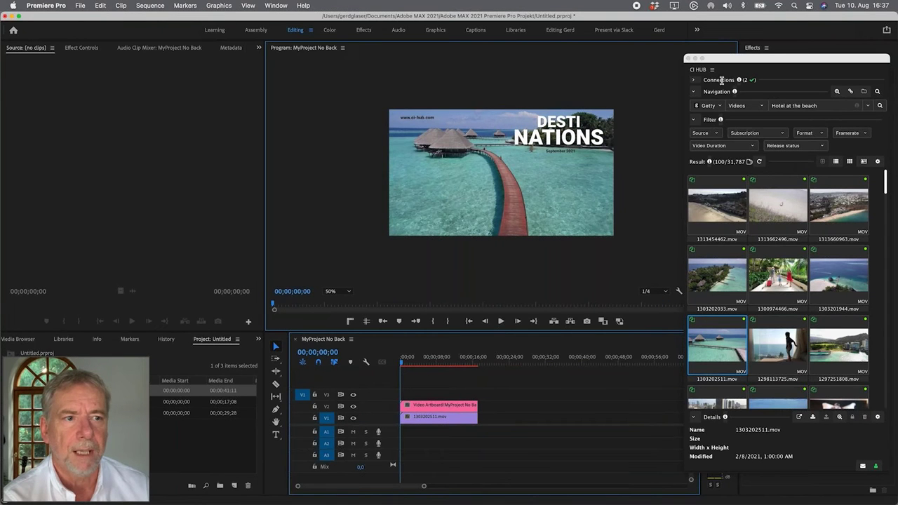
# Switch CI HUB to the Dropbox folder 05_Footage and place SmoothSound.wav on track A1 at the sequence start
pyautogui.click(864, 92)
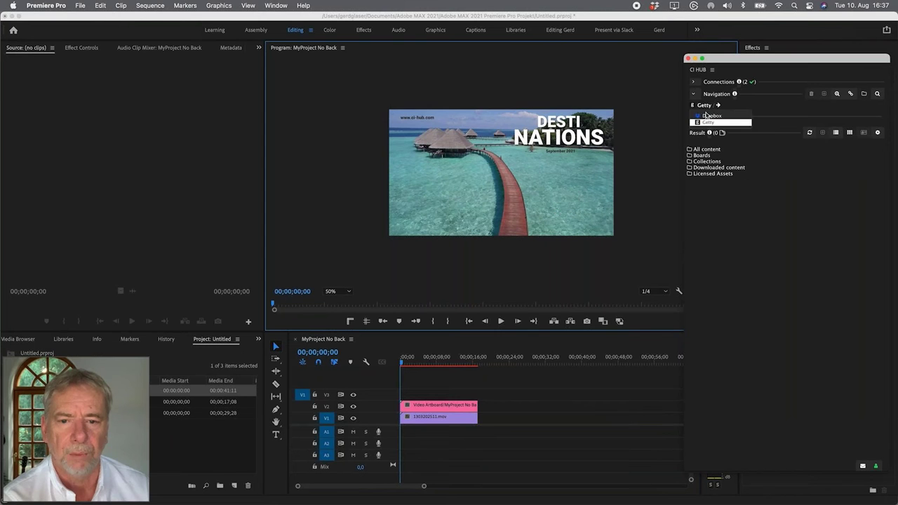
pyautogui.click(708, 115)
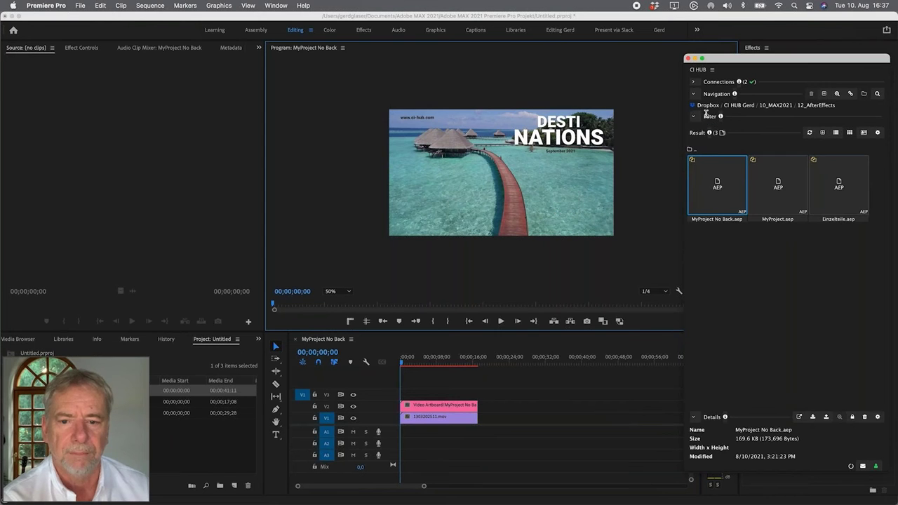
pyautogui.click(816, 107)
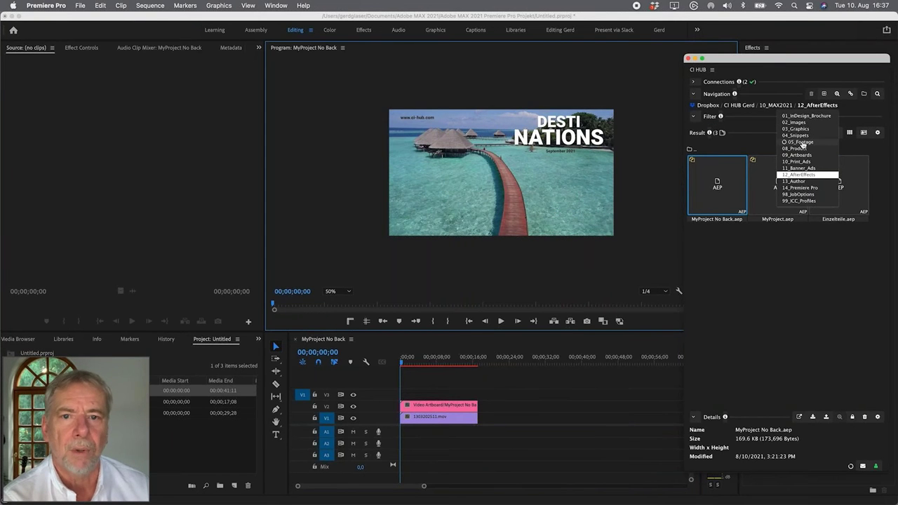
pyautogui.click(800, 142)
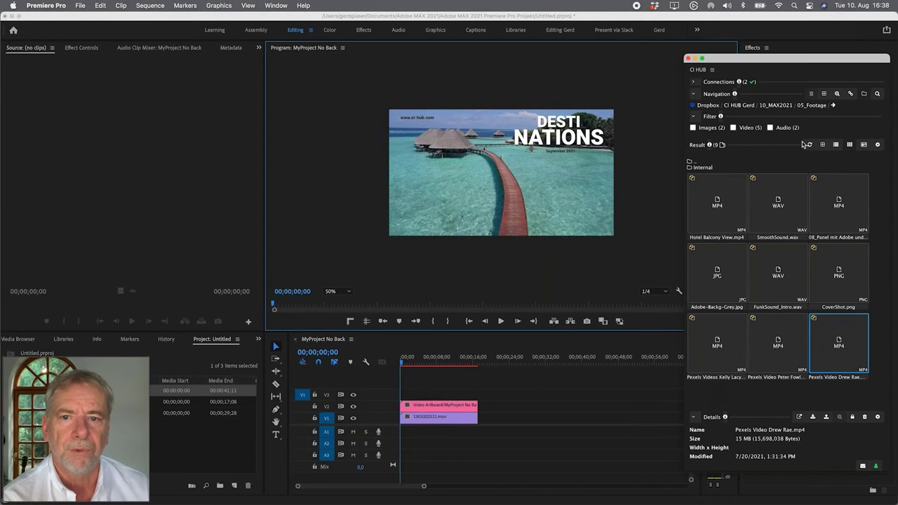
pyautogui.click(778, 214)
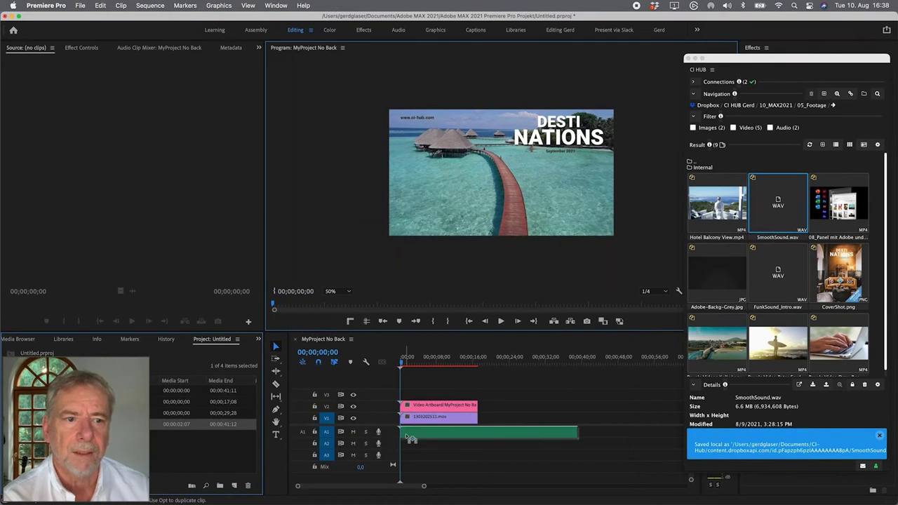
# Cut SmoothSound.wav on A1 at the end of the video clips and delete the remaining audio
pyautogui.click(411, 365)
pyautogui.moveTo(412, 366); pyautogui.dragTo(482, 363)
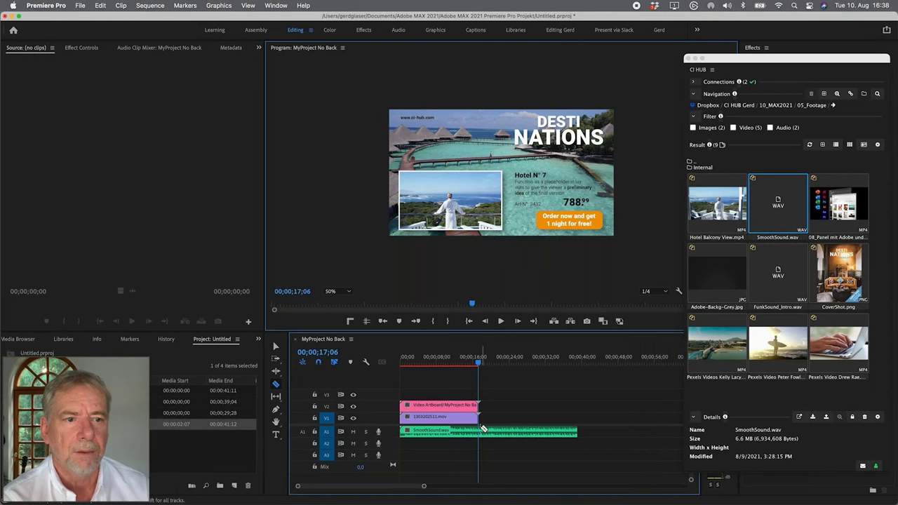
pyautogui.press('super+k')
pyautogui.click(512, 432)
pyautogui.press('Delete')
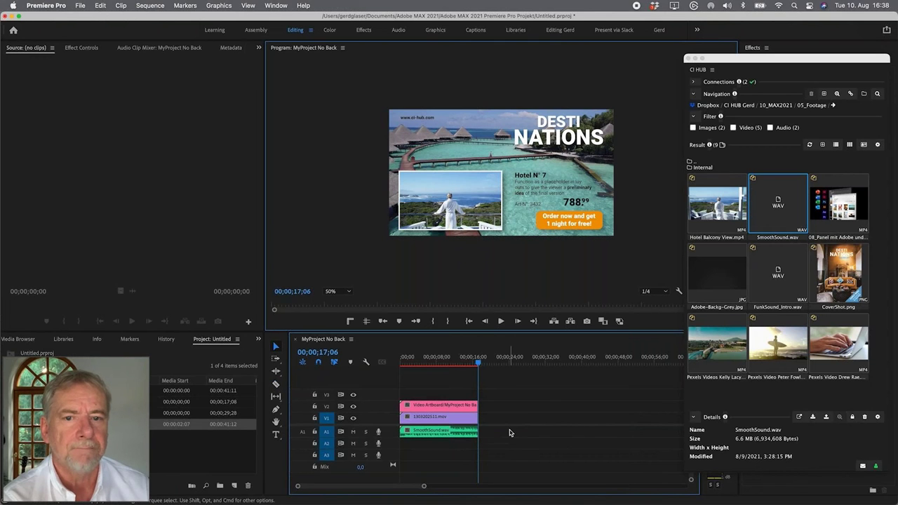
# Preview the sequence from the start, with the CI HUB panel minimized and the playback resolution set to Full
pyautogui.moveTo(477, 363); pyautogui.dragTo(401, 363)
pyautogui.press('space')
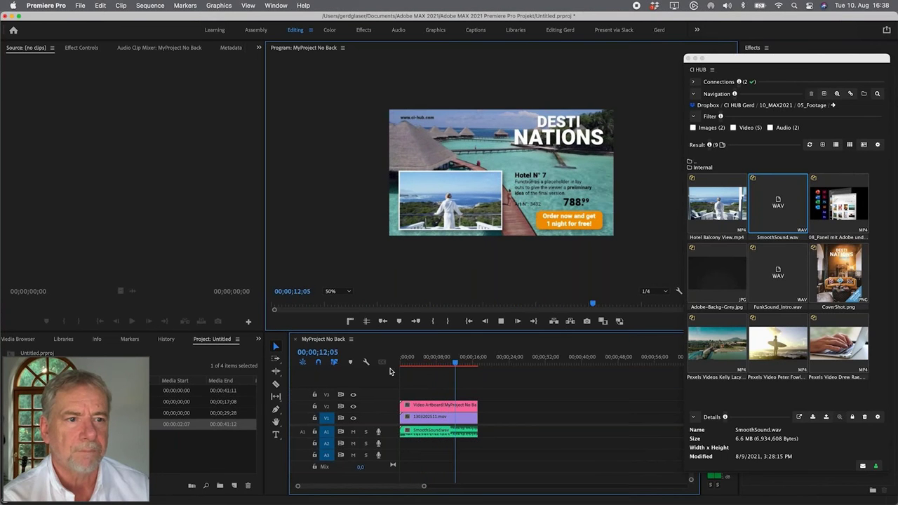
pyautogui.click(695, 59)
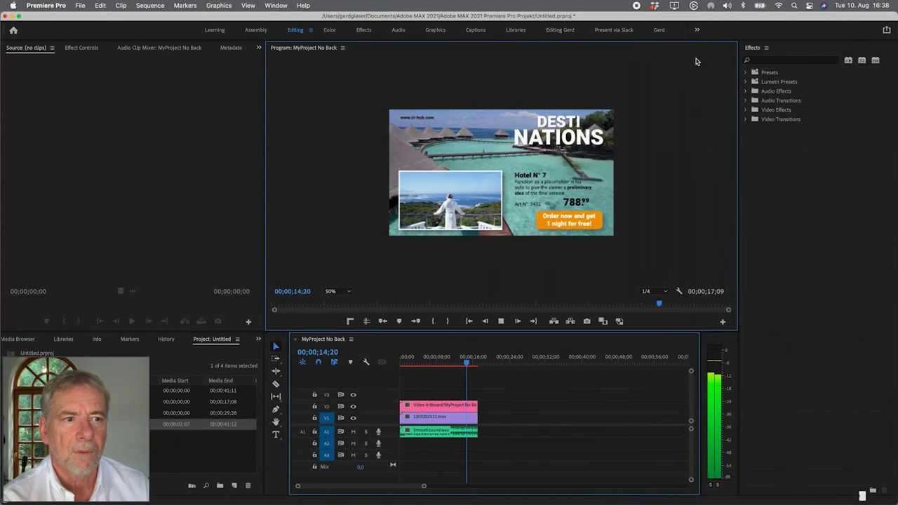
pyautogui.click(667, 292)
pyautogui.click(653, 300)
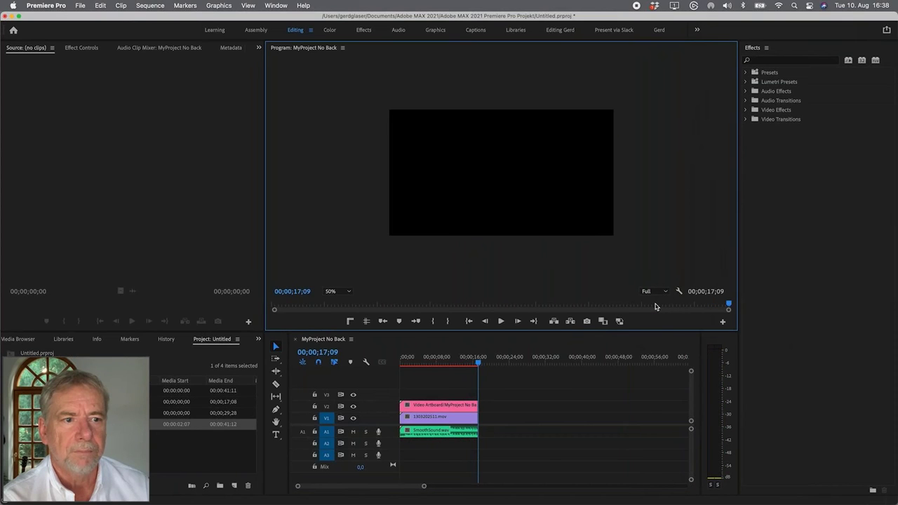
pyautogui.moveTo(479, 364); pyautogui.dragTo(383, 365)
pyautogui.press('space')
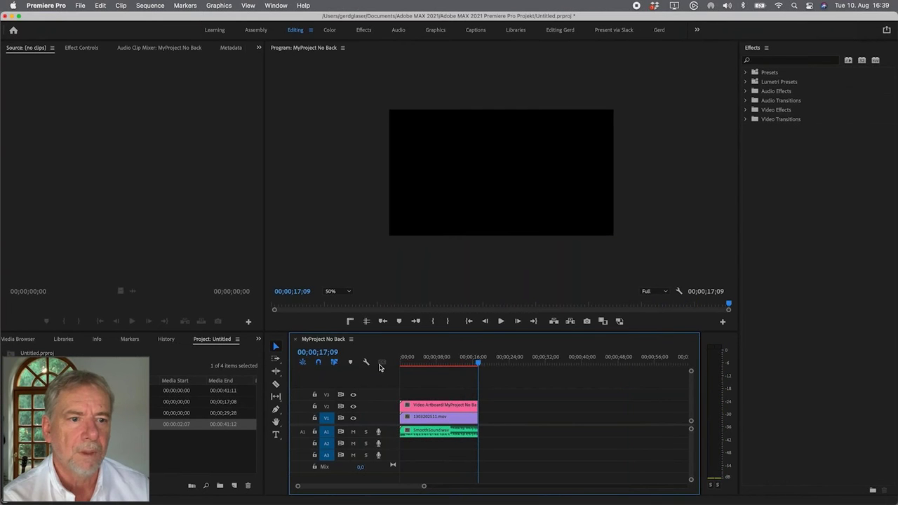
# Export the frame at 00;00;16;24 as a PNG to the Desktop and import it into the project
pyautogui.click(478, 364)
pyautogui.moveTo(480, 366); pyautogui.dragTo(477, 366)
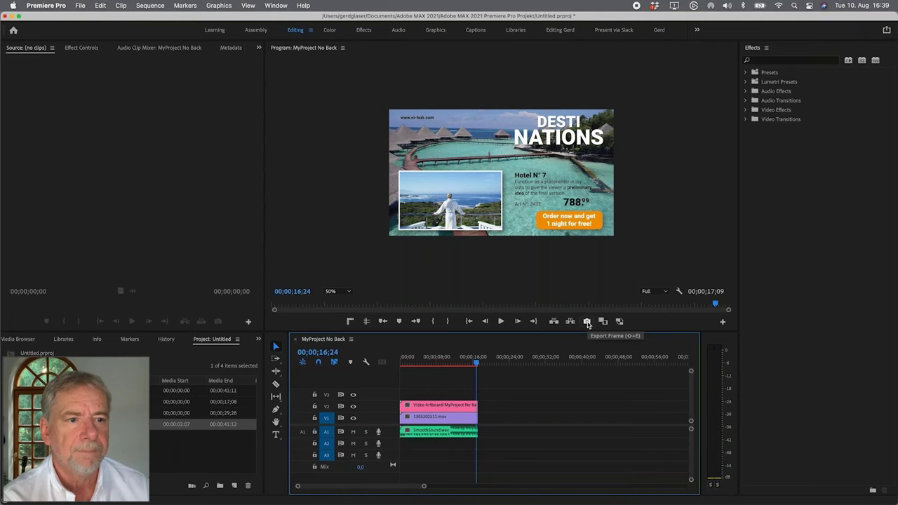
pyautogui.click(587, 322)
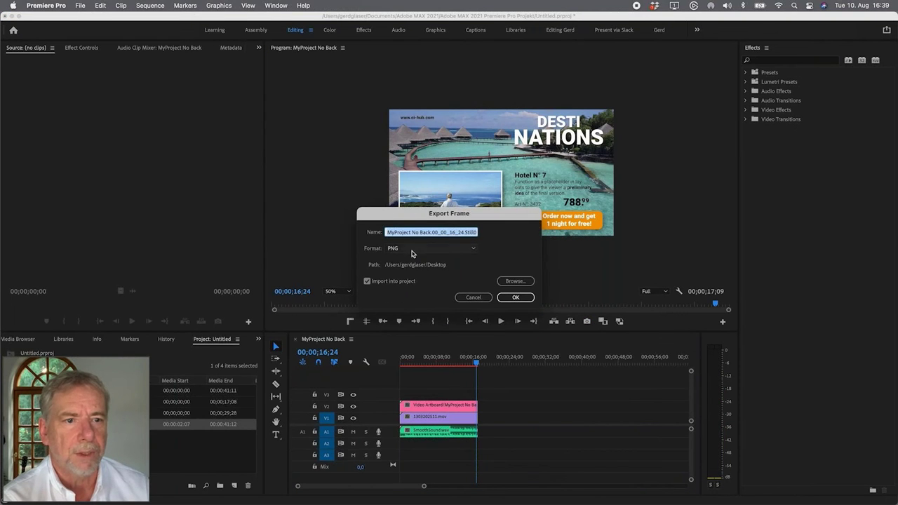
pyautogui.click(511, 299)
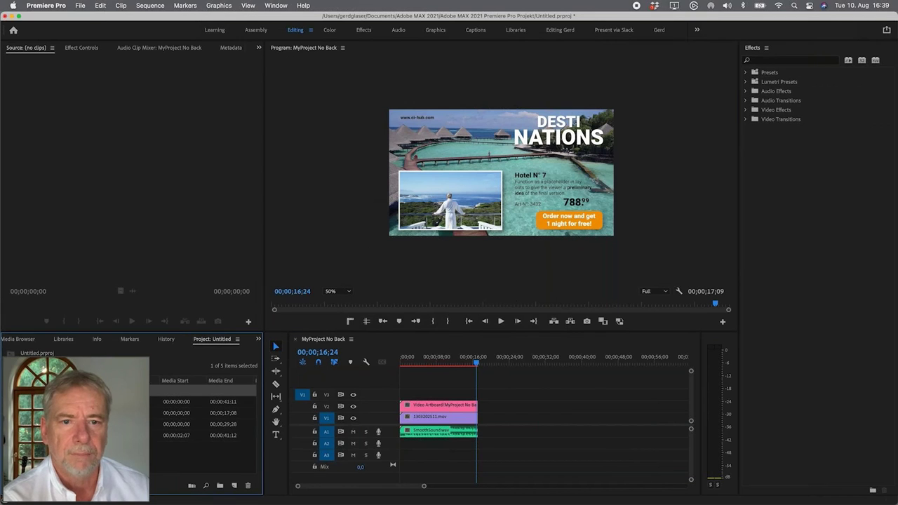
# Add the exported still to V1 directly after the hotel clip and extend SmoothSound.wav so both end at 00;00;22;07
pyautogui.moveTo(317, 429); pyautogui.dragTo(480, 419)
pyautogui.moveTo(478, 365); pyautogui.dragTo(496, 363)
pyautogui.moveTo(478, 433); pyautogui.dragTo(501, 432)
pyautogui.click(476, 366)
pyautogui.moveTo(476, 366); pyautogui.dragTo(501, 362)
# Restore the CI HUB panel, list the project's links, inspect the exported still's link details, and check the status of all links
pyautogui.click(859, 477)
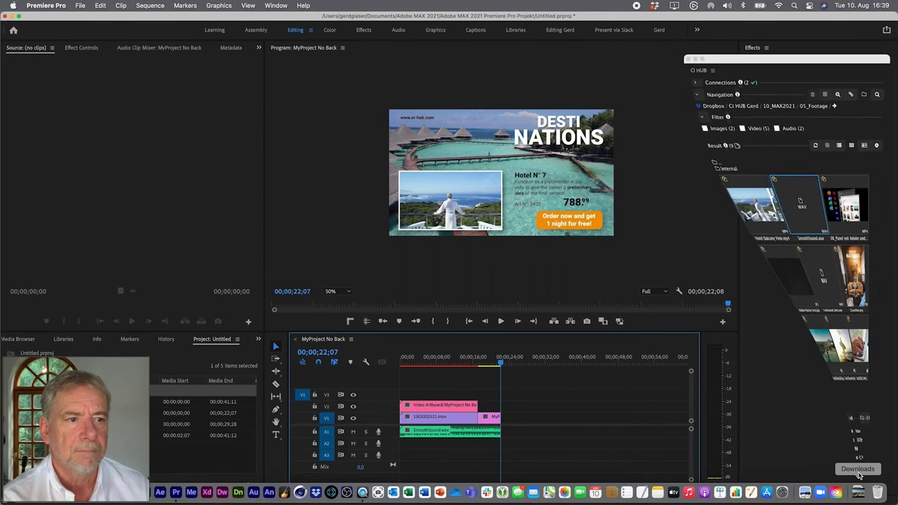
pyautogui.click(852, 94)
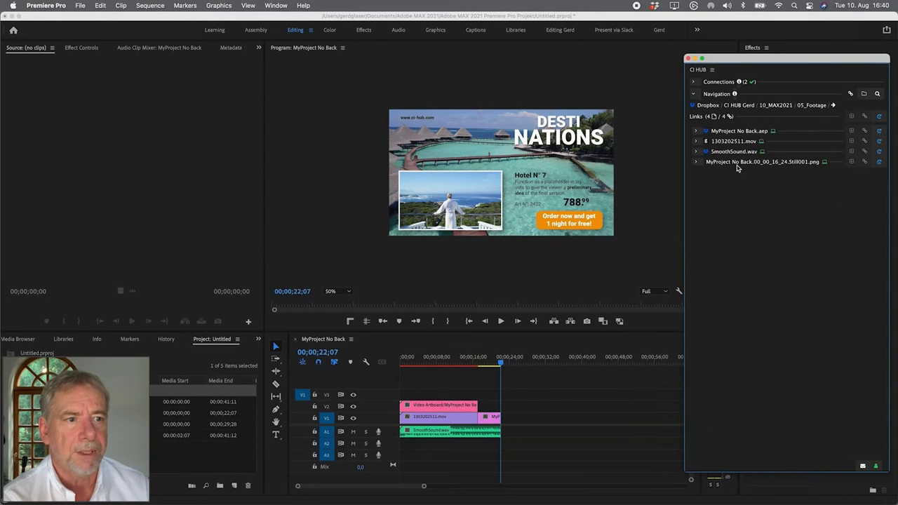
pyautogui.click(696, 163)
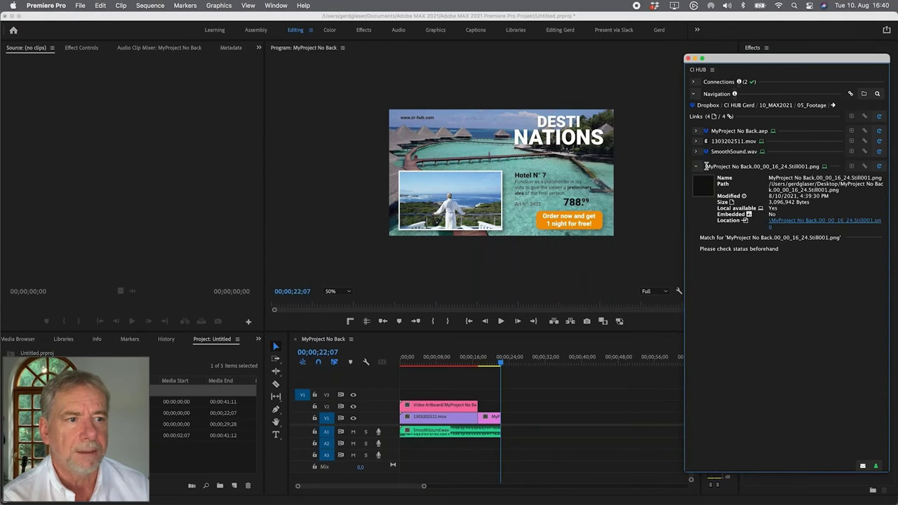
pyautogui.click(696, 166)
pyautogui.click(879, 117)
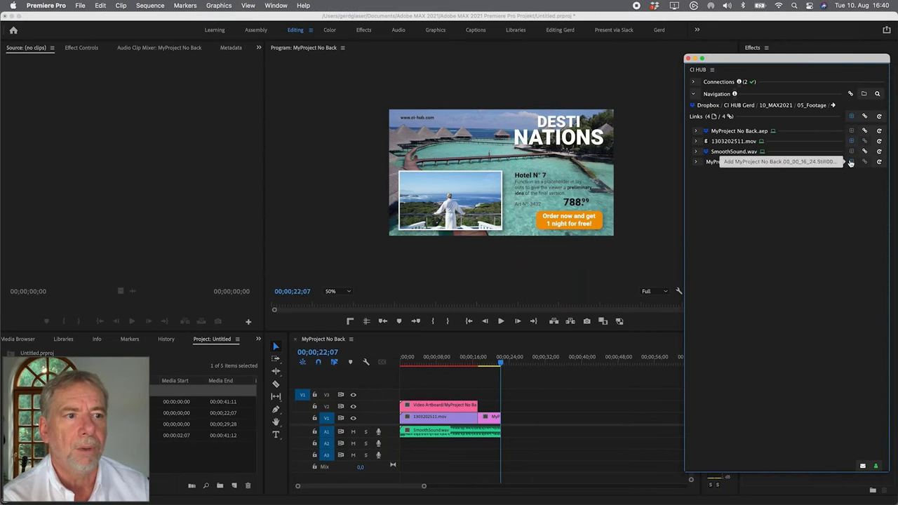
# Upload the linked still MyProject No Back.00_00_16_24.Still001.png to the Dropbox folder 05_Footage
pyautogui.click(815, 105)
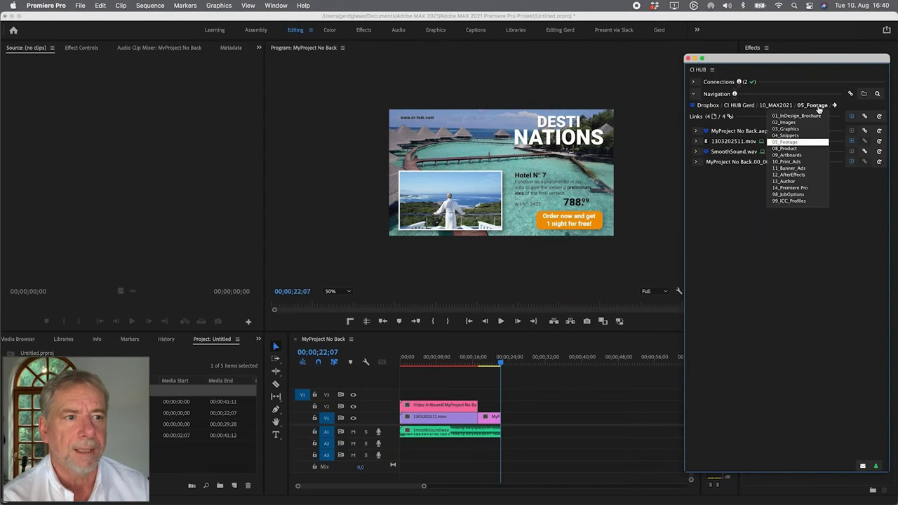
pyautogui.click(852, 162)
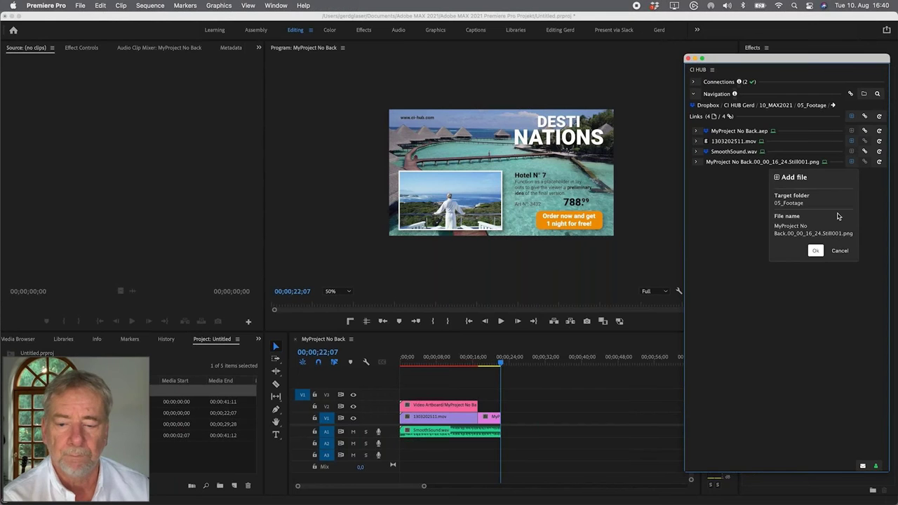
pyautogui.click(815, 251)
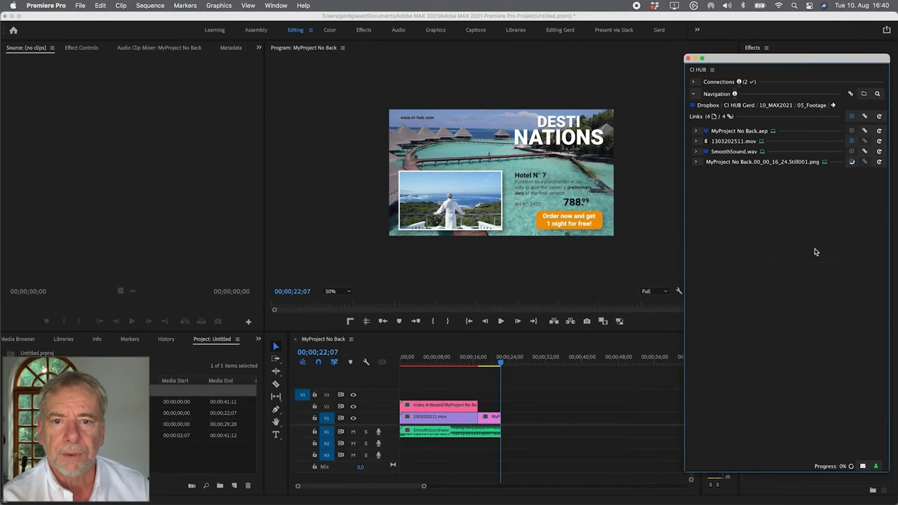
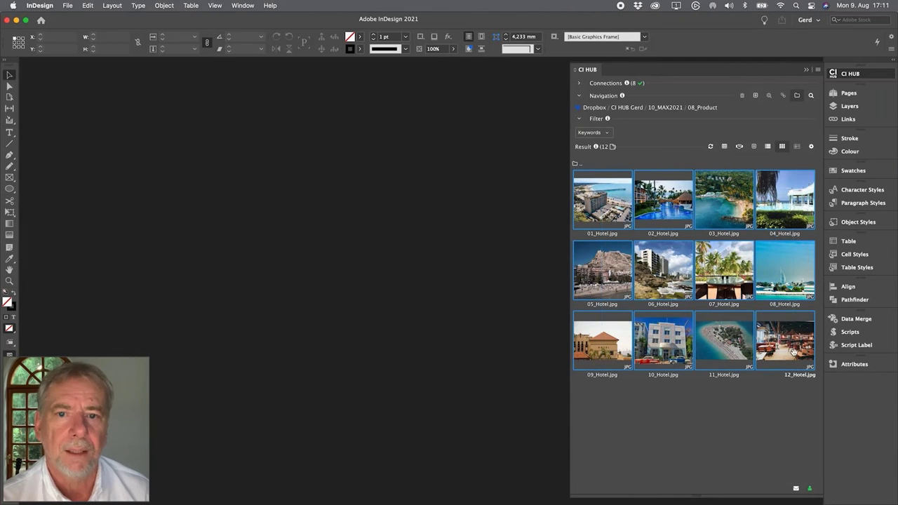
# In InDesign, export a CSV of the 12 selected 08_Product images to MyDataMerge, downloading the files and opening the export folder
pyautogui.click(724, 147)
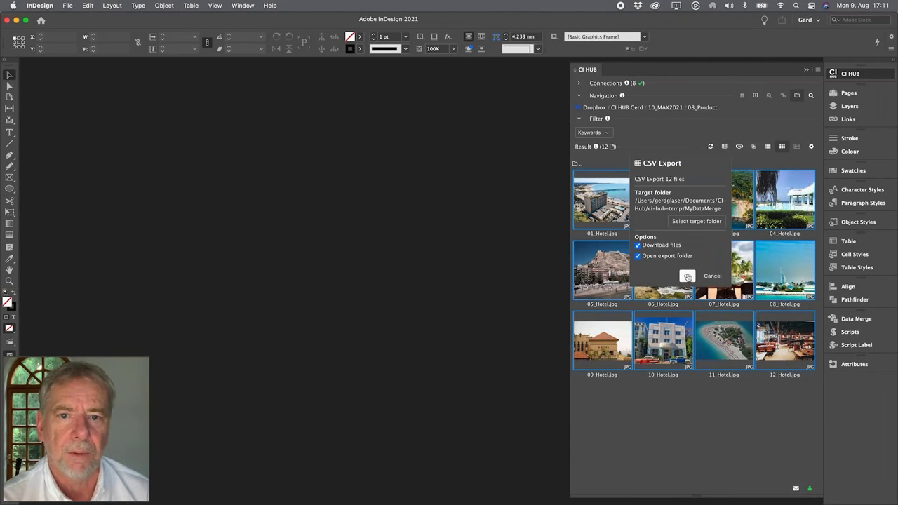
pyautogui.click(687, 276)
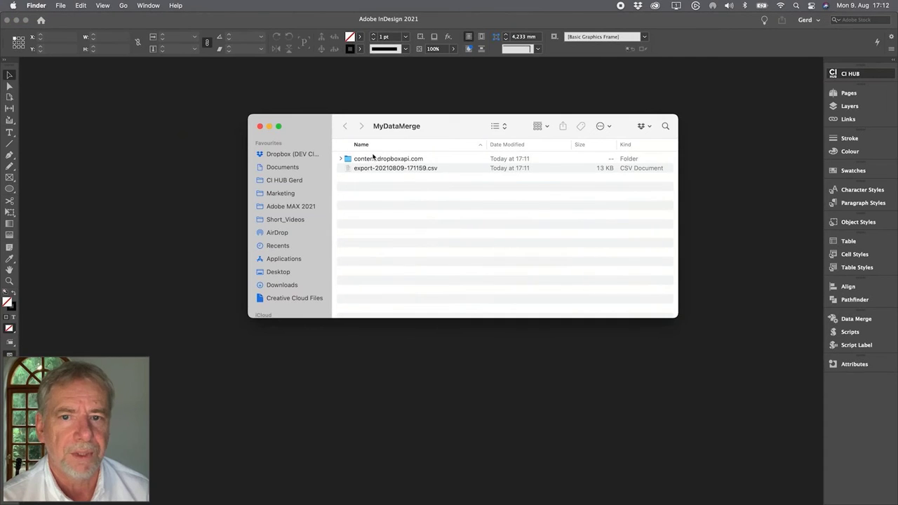
pyautogui.click(383, 89)
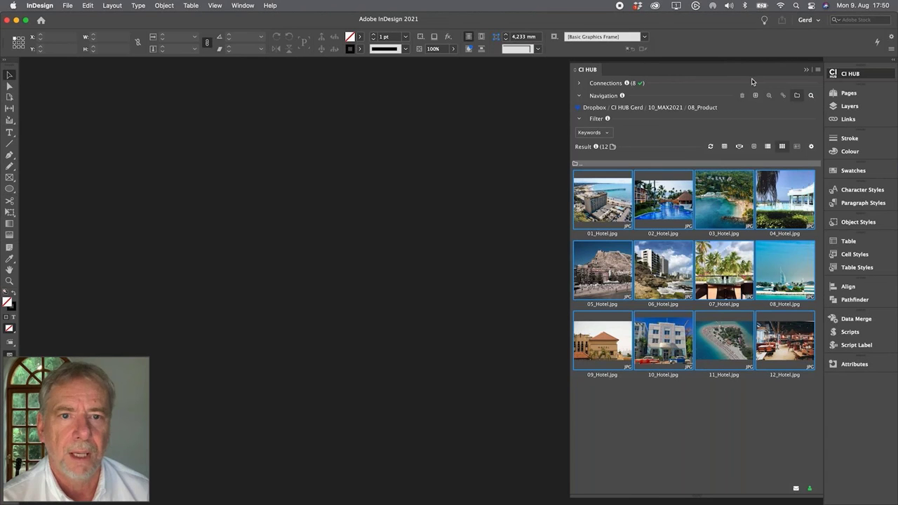
# Open the ad template Ad_210x210mm.indd from the Dropbox folder 10_Print_Ads in InDesign
pyautogui.click(707, 109)
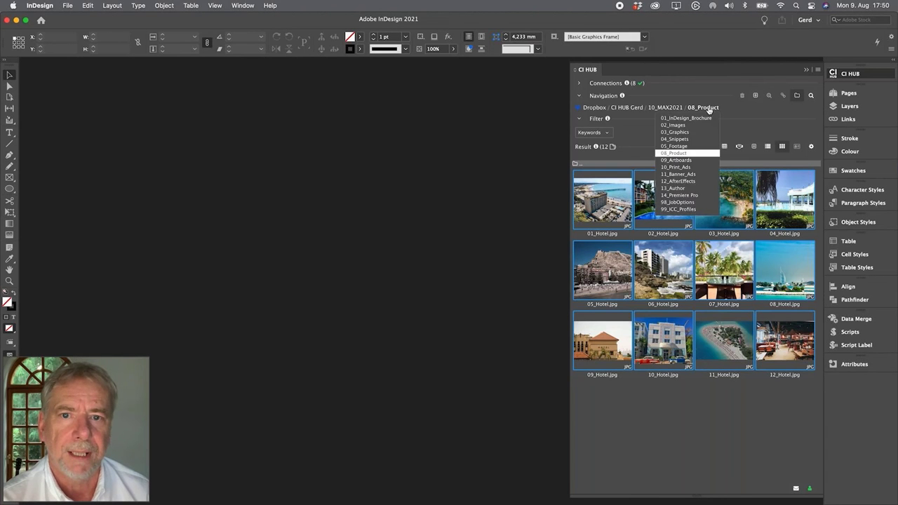
pyautogui.click(693, 167)
pyautogui.click(612, 204)
pyautogui.rightClick(612, 204)
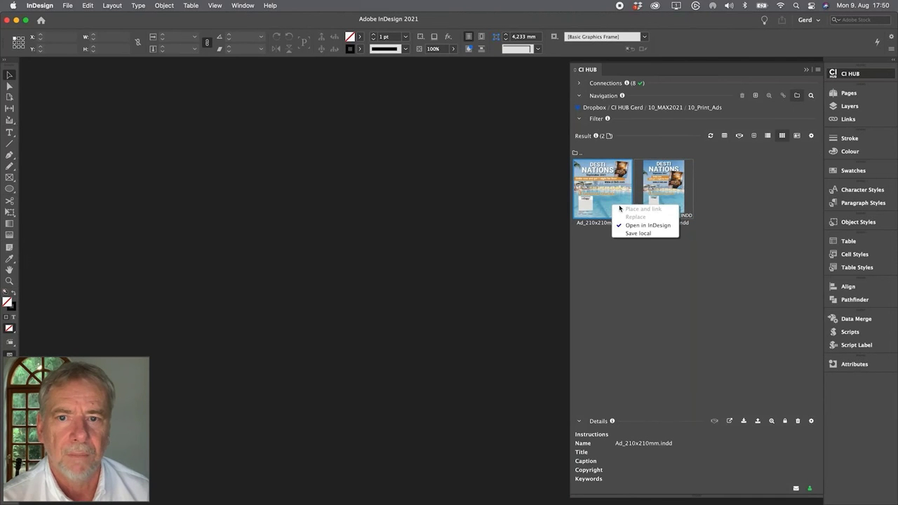
pyautogui.click(633, 226)
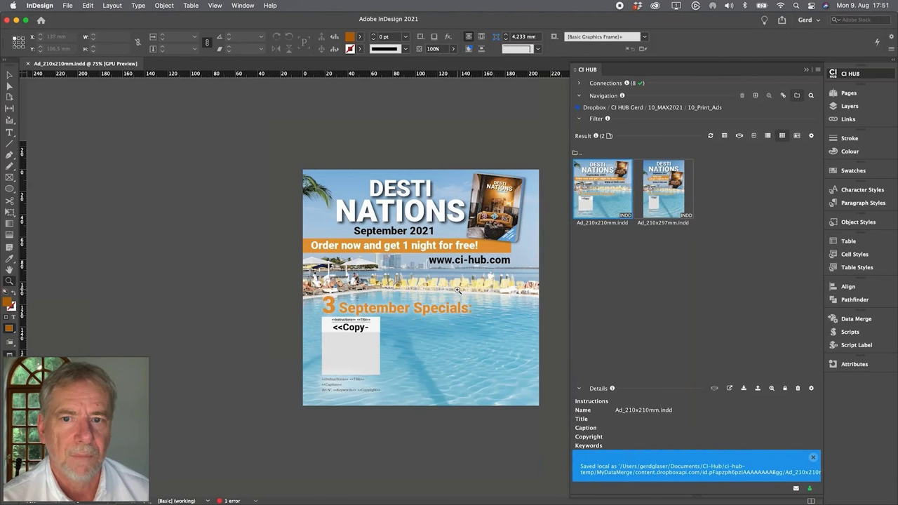
# Select the exported product CSV export-20210809-171159.csv as the square ad's data merge source and accept changing the source
pyautogui.moveTo(457, 291); pyautogui.dragTo(505, 280)
pyautogui.scroll(-1, 504, 281)
pyautogui.hscroll(1, 505, 281)
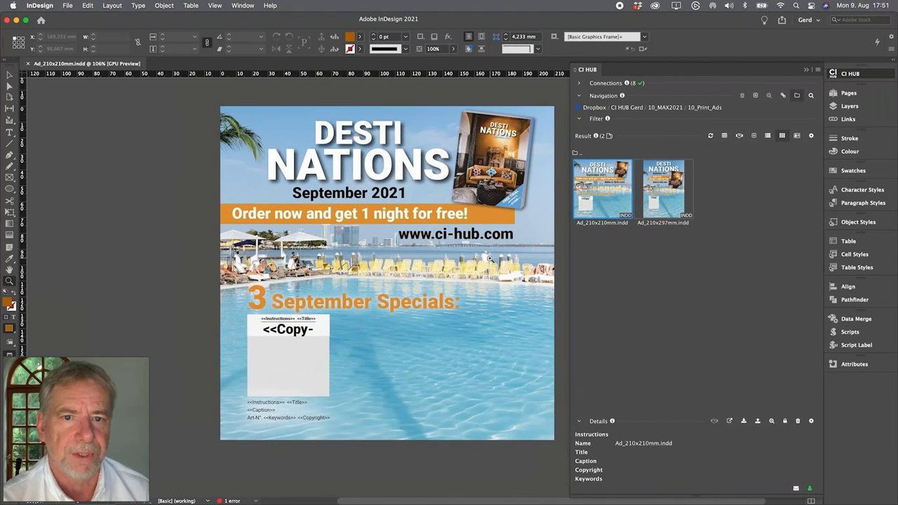
pyautogui.click(855, 319)
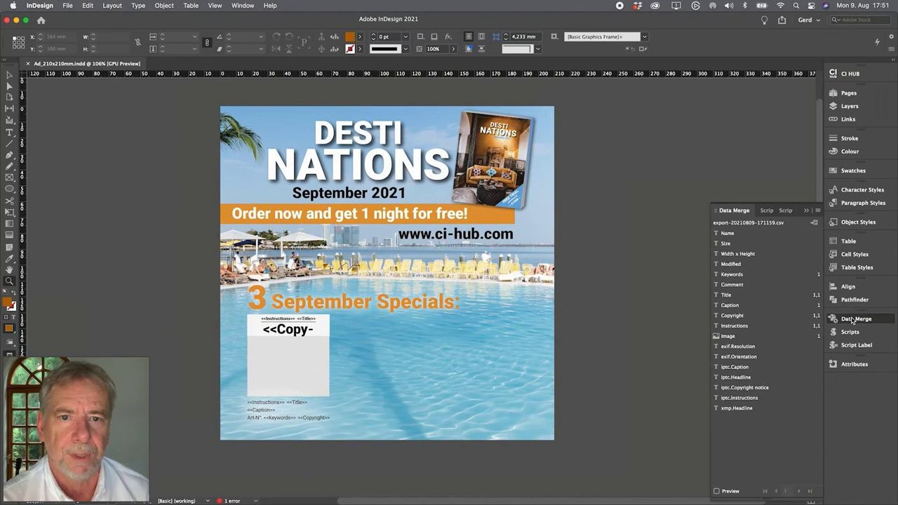
pyautogui.click(818, 210)
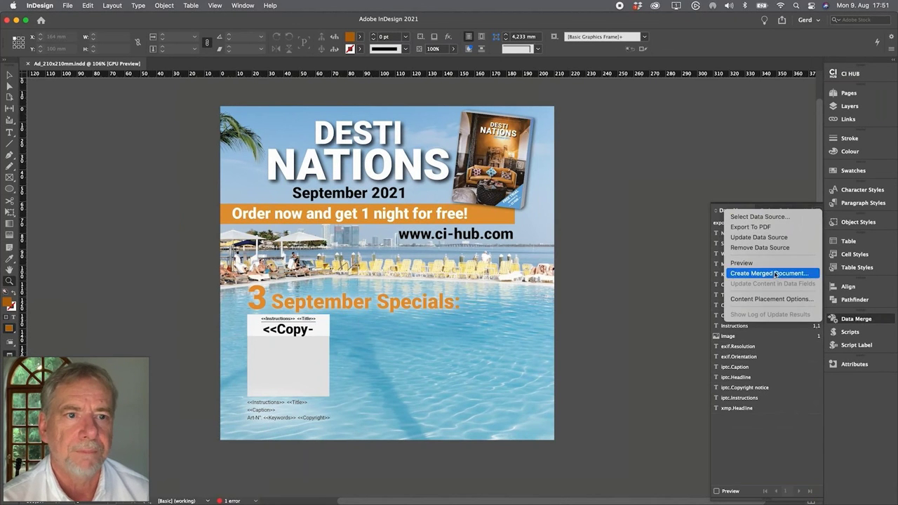
pyautogui.click(760, 217)
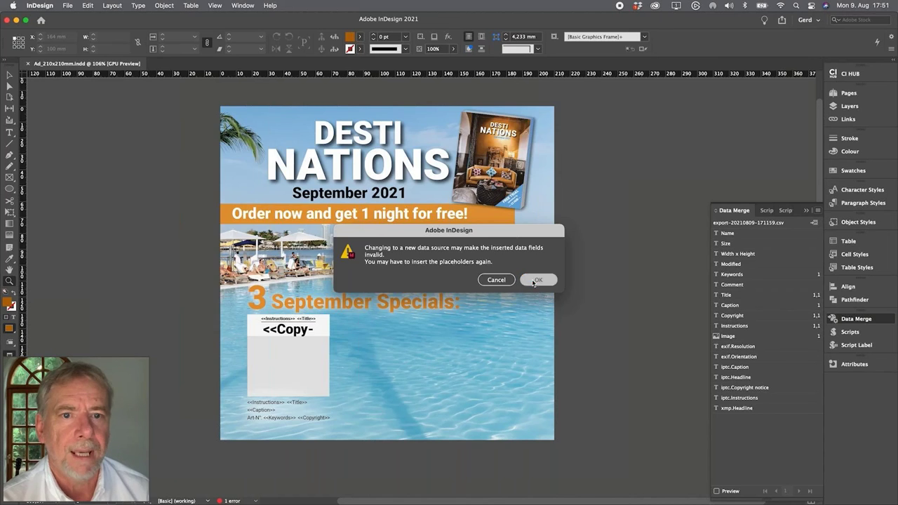
pyautogui.click(534, 282)
pyautogui.doubleClick(321, 132)
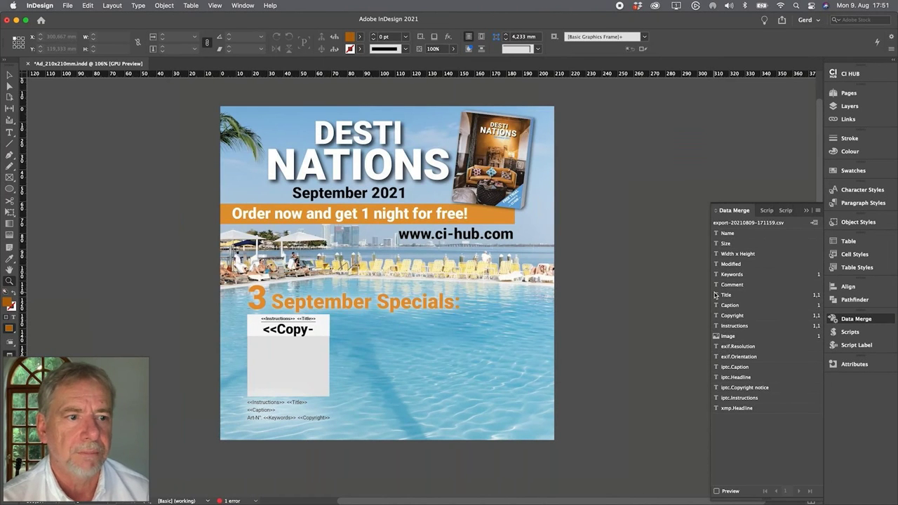
# Preview the first record's data in the ad's placeholders and turn the preview off again
pyautogui.press('v')
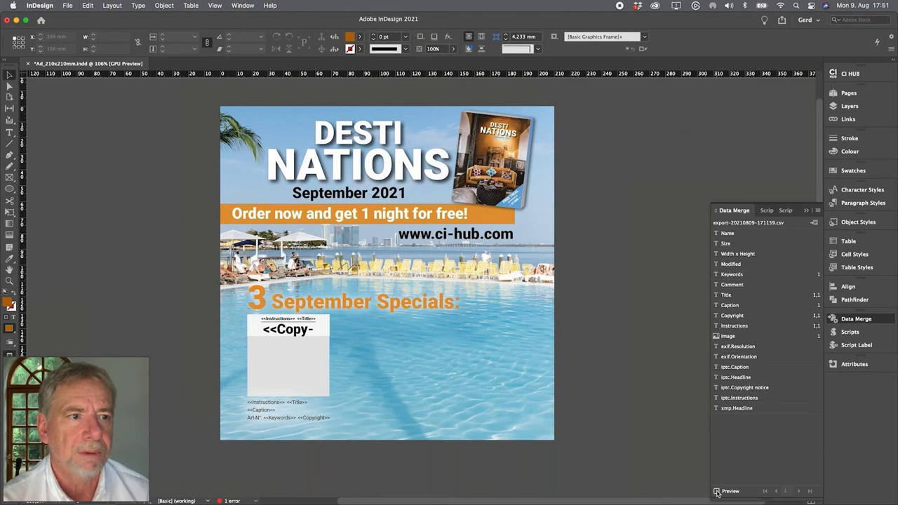
pyautogui.click(717, 491)
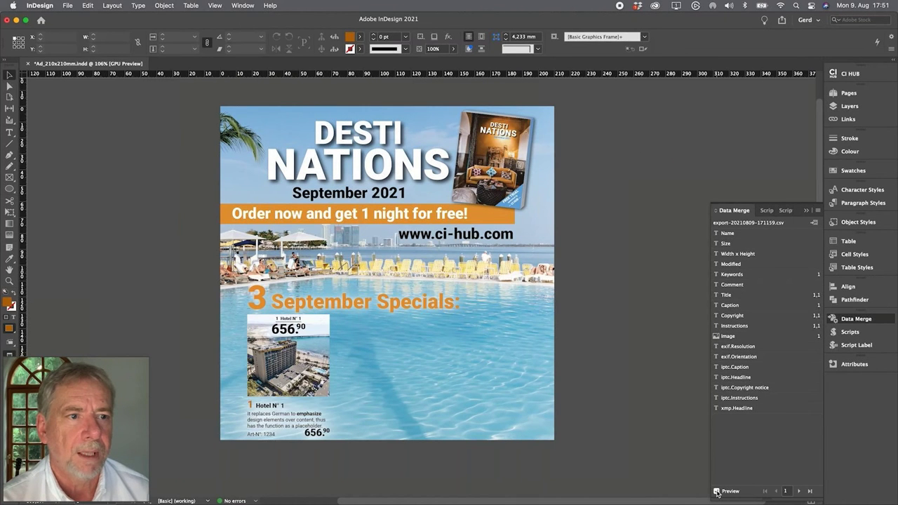
pyautogui.click(717, 491)
# Preview the multiple record layout and create a merged document from records 1-3 of the square ad, dismissing the overset text report
pyautogui.click(818, 210)
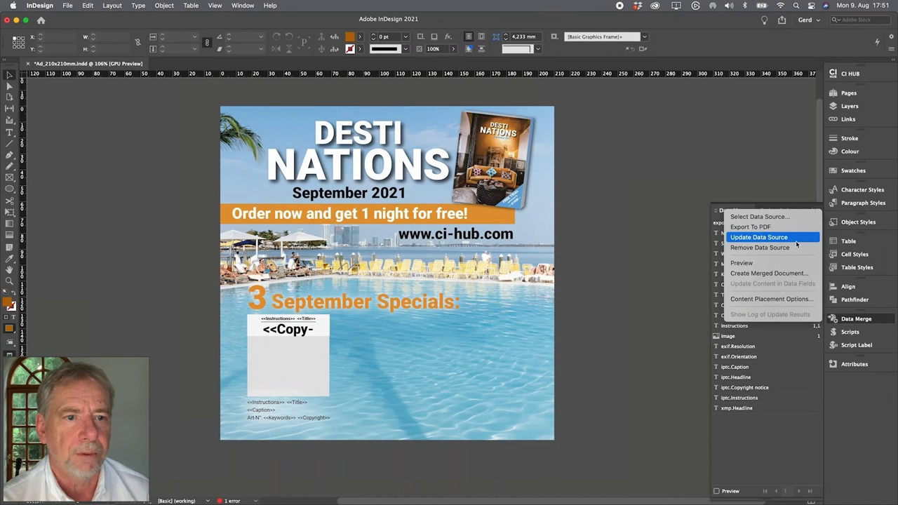
pyautogui.click(769, 273)
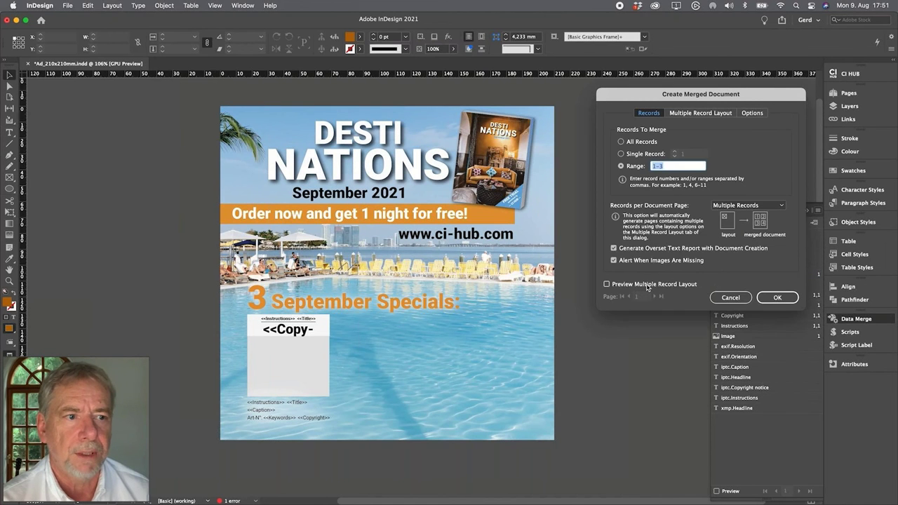
pyautogui.click(647, 287)
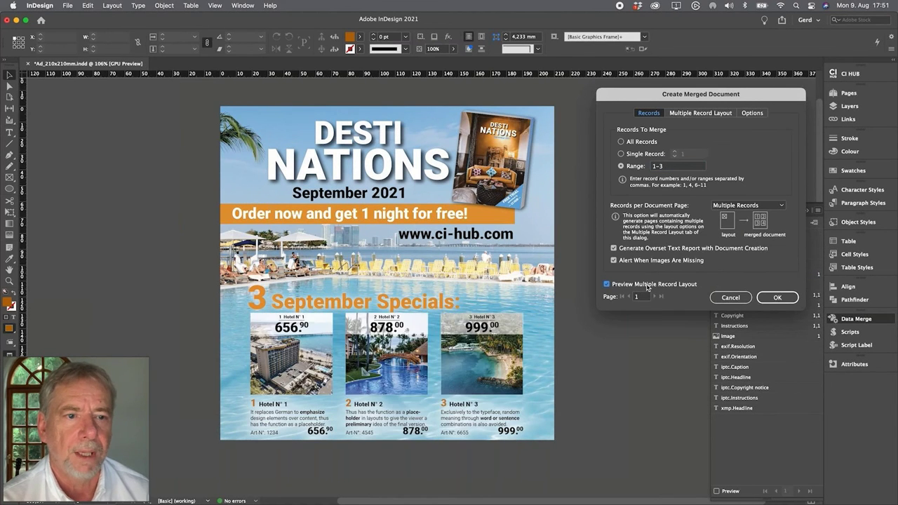
pyautogui.click(775, 298)
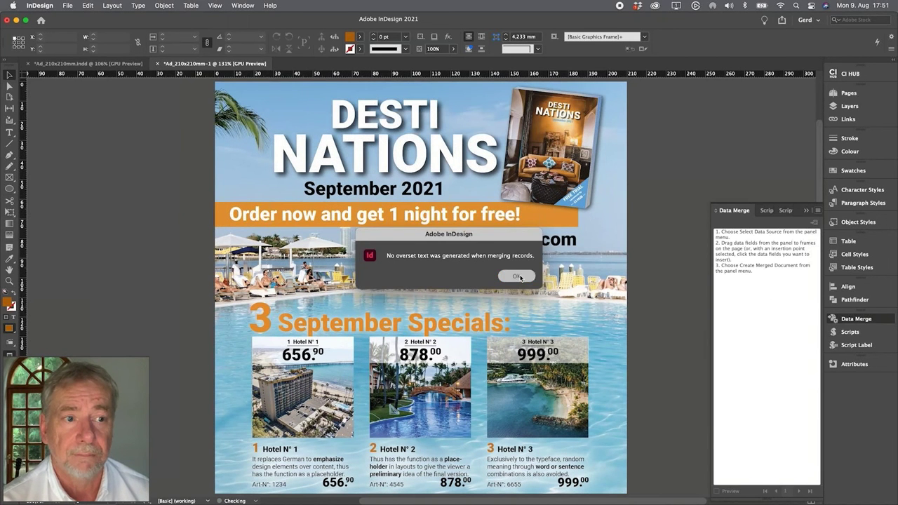
pyautogui.click(518, 277)
pyautogui.scroll(-1, 492, 313)
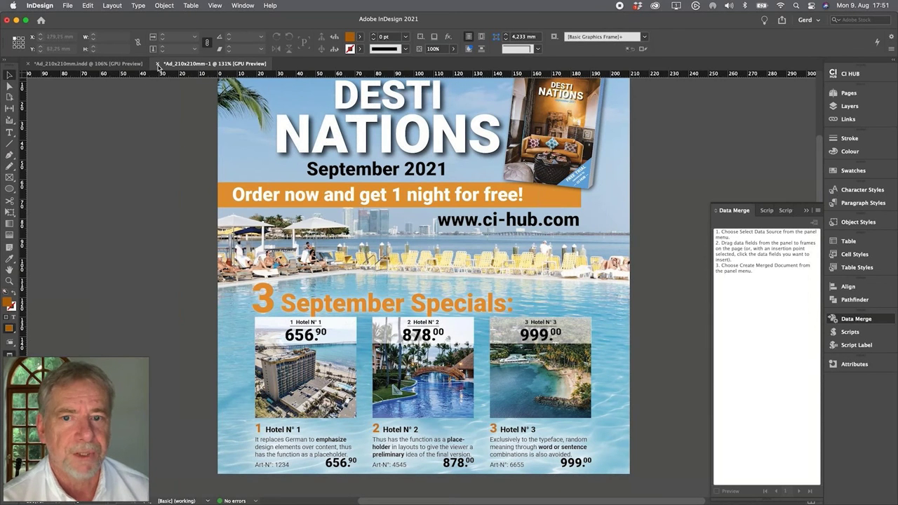
# Open the ad template Ad_210x297mm.indd from the Dropbox folder 10_Print_Ads in InDesign
pyautogui.click(849, 73)
pyautogui.click(663, 188)
pyautogui.rightClick(665, 186)
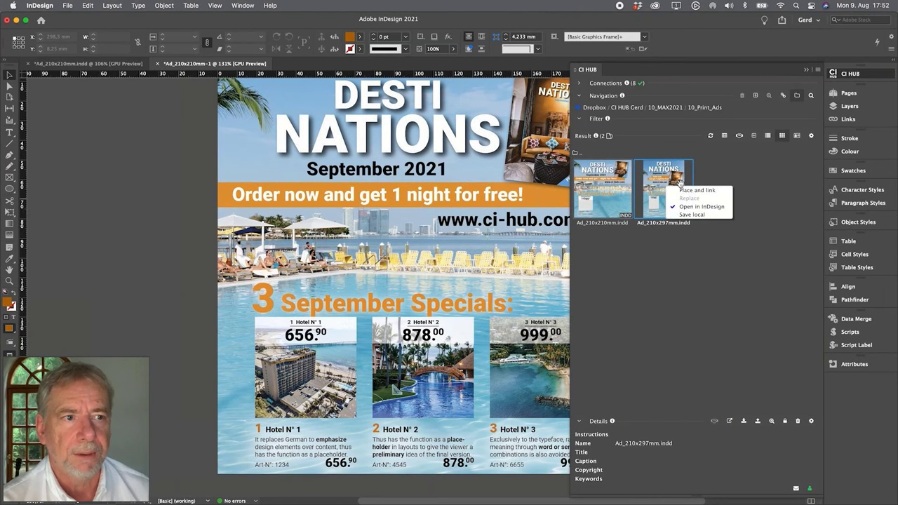
pyautogui.click(700, 208)
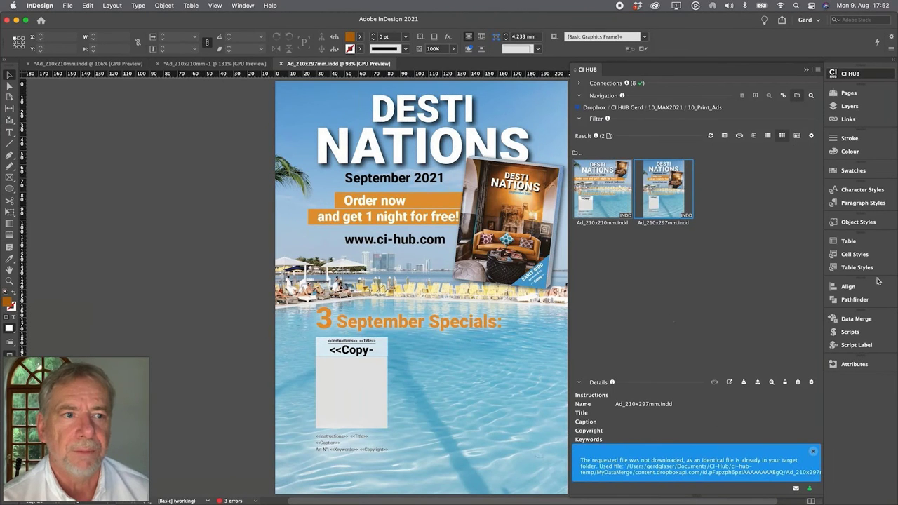
# Set up a merged document for the 210x297 mm ad with the record range 4,6,8 and the multiple record layout preview enabled
pyautogui.click(856, 318)
pyautogui.click(818, 210)
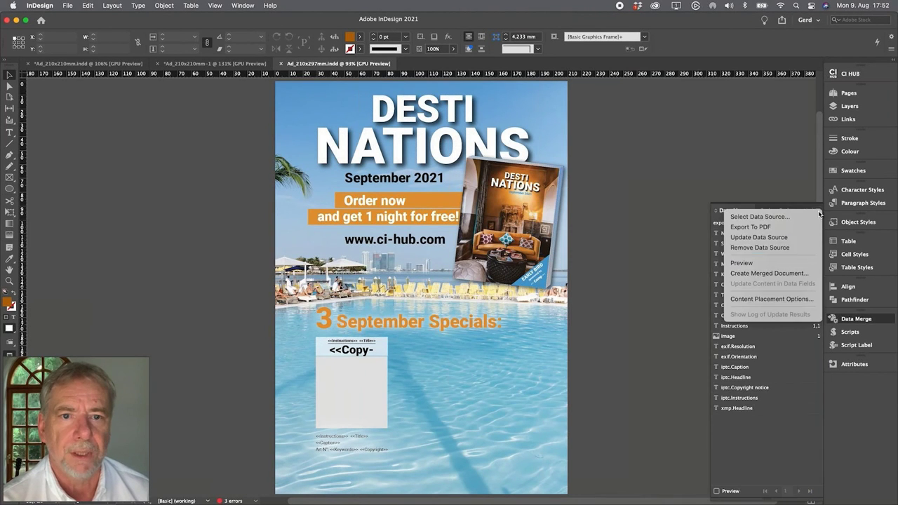
pyautogui.click(768, 274)
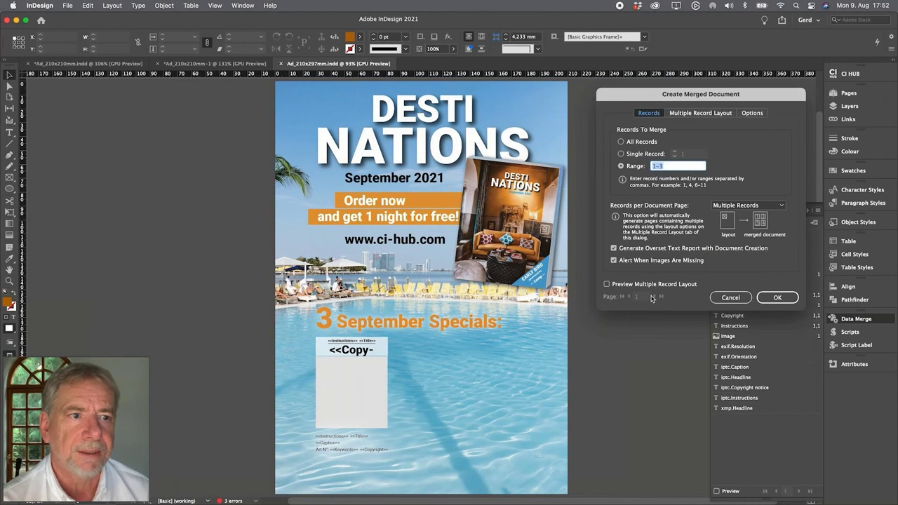
pyautogui.click(633, 285)
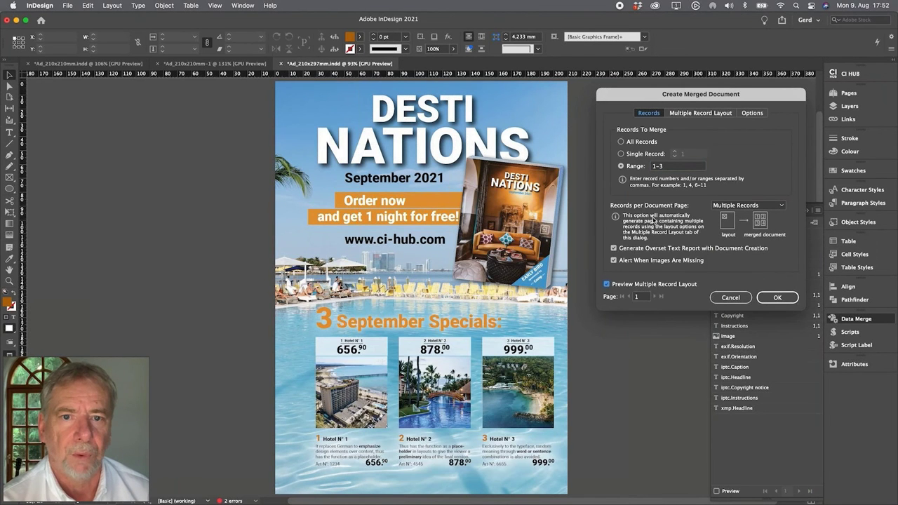
pyautogui.doubleClick(669, 168)
pyautogui.write('4,6,8')
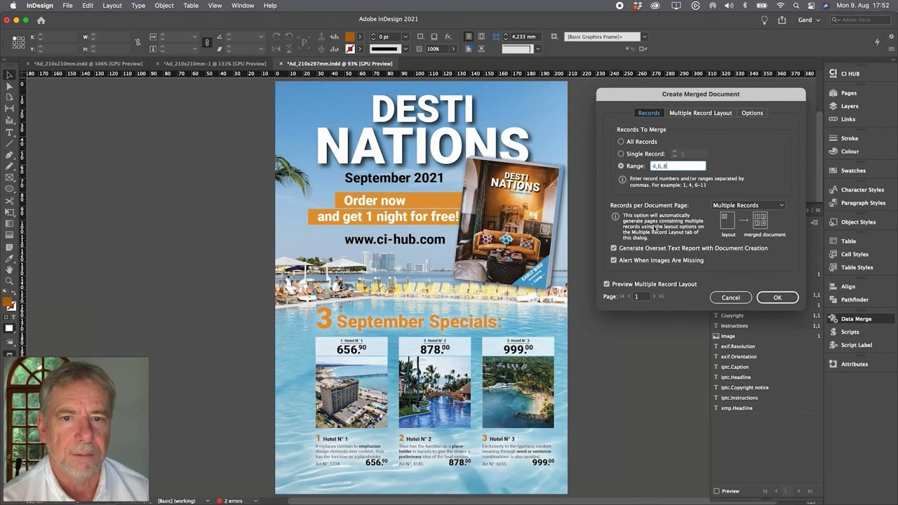
pyautogui.click(642, 297)
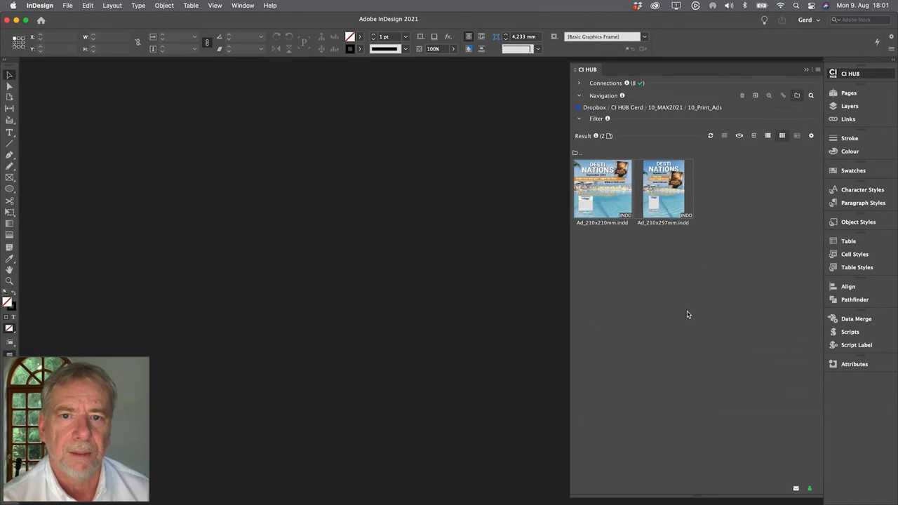
# Open the banner template Banner_Ad_Multi.indd from the Dropbox folder 11_Banner_Ads in InDesign
pyautogui.click(706, 109)
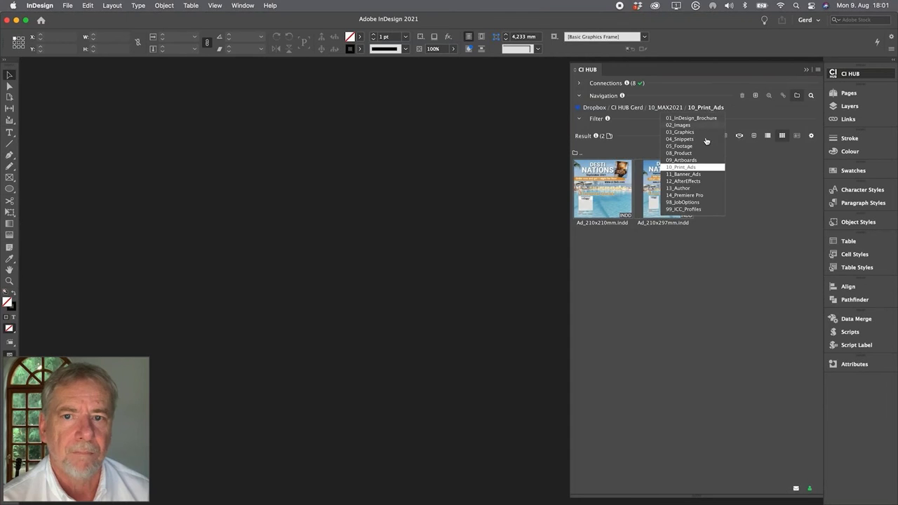
pyautogui.click(697, 177)
pyautogui.rightClick(681, 201)
pyautogui.click(702, 218)
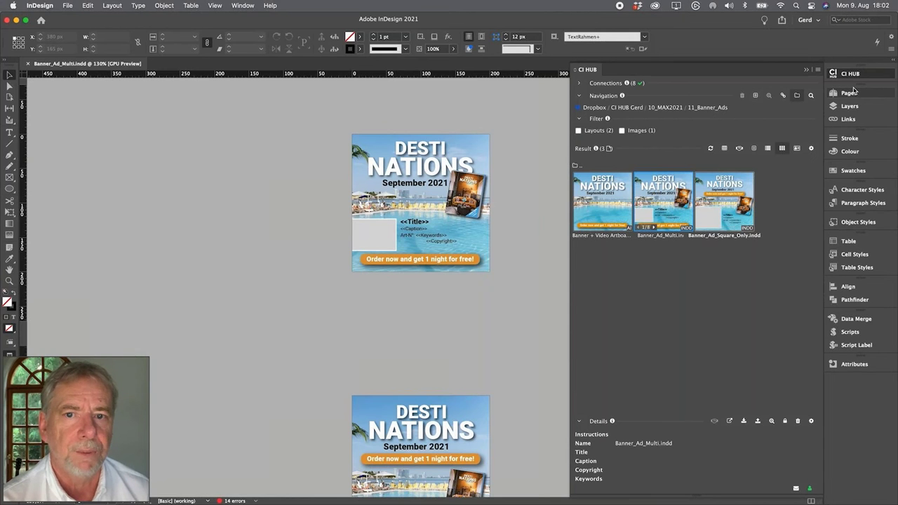
# Create a merged document from single record 1 of the multi-format banner template and review the merged banners
pyautogui.click(847, 319)
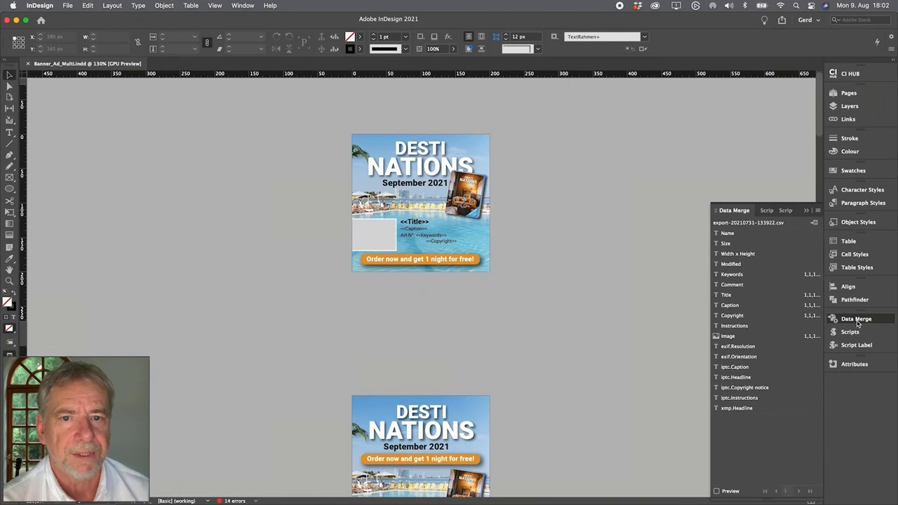
pyautogui.click(817, 211)
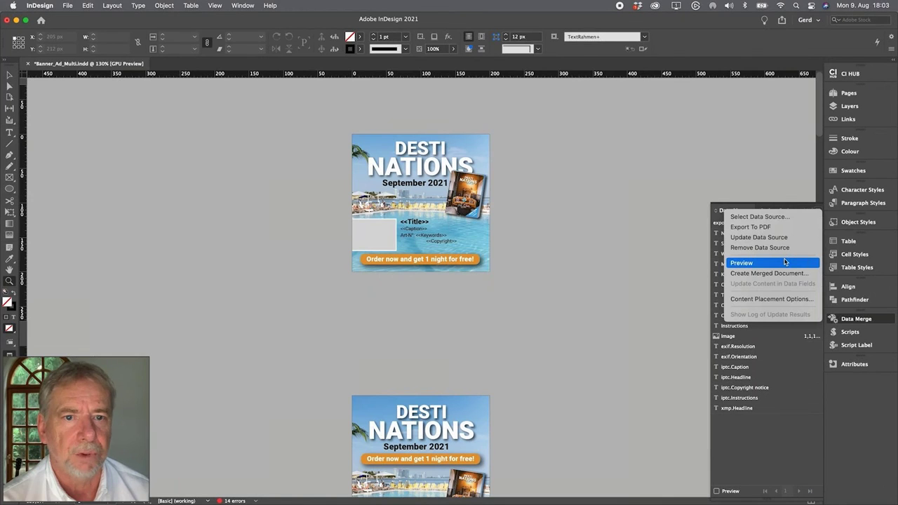
pyautogui.click(784, 273)
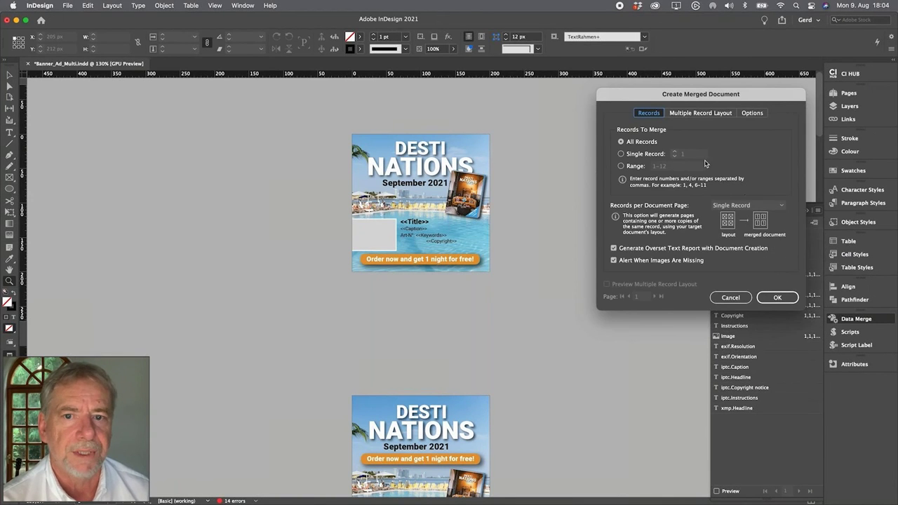
pyautogui.click(621, 154)
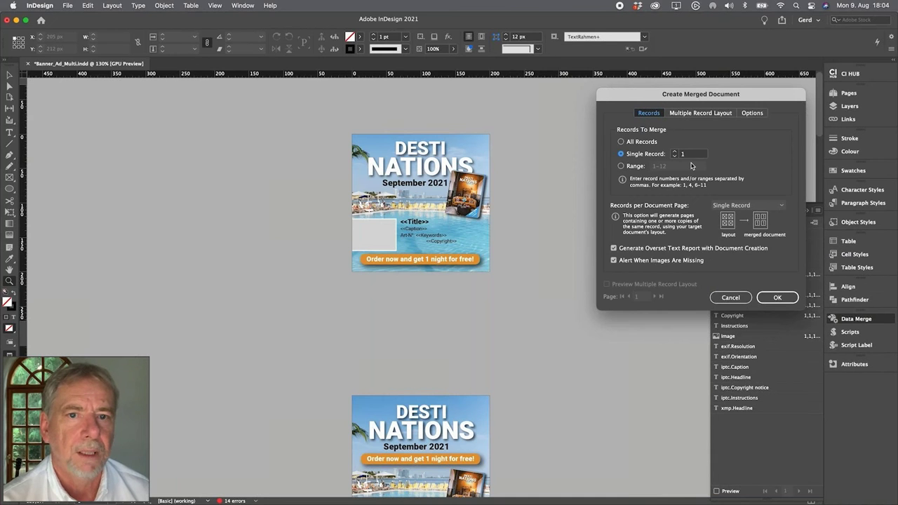
pyautogui.click(773, 298)
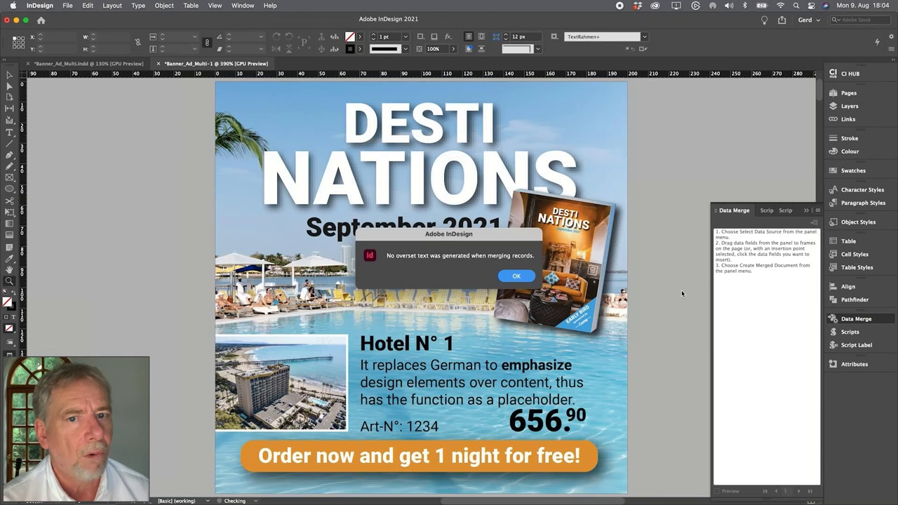
pyautogui.click(518, 274)
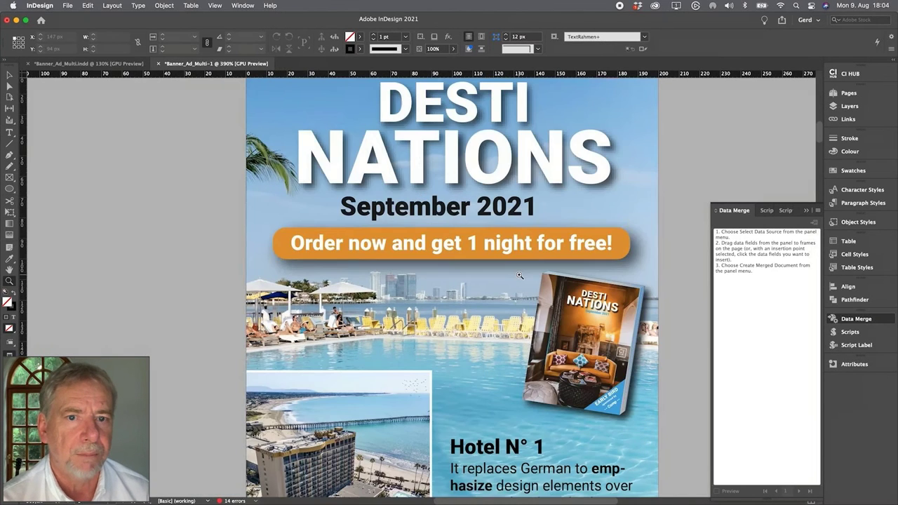
pyautogui.press('super+minus')
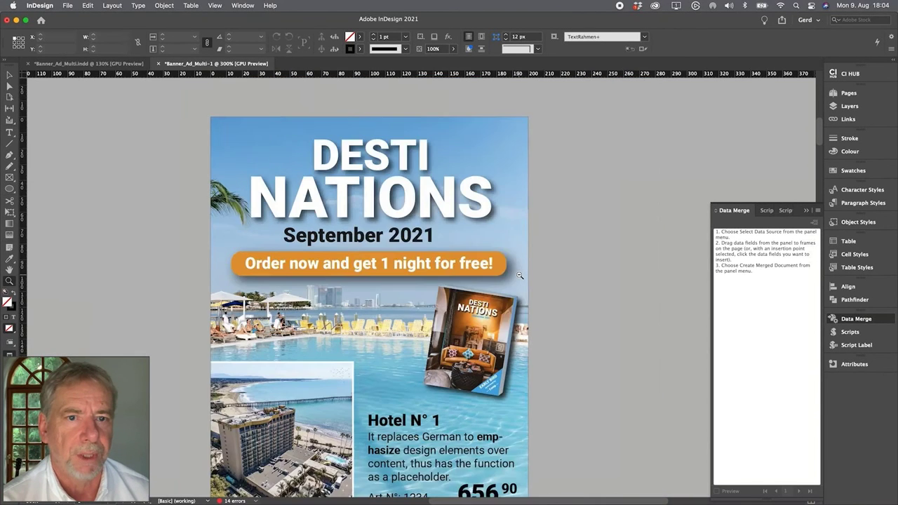
pyautogui.press('super+minus')
pyautogui.press('super+minus')
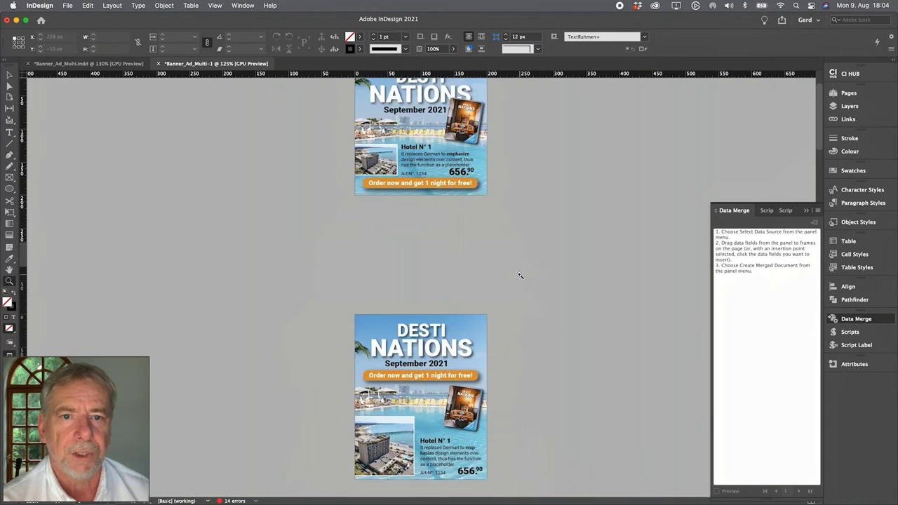
pyautogui.scroll(3, 520, 275)
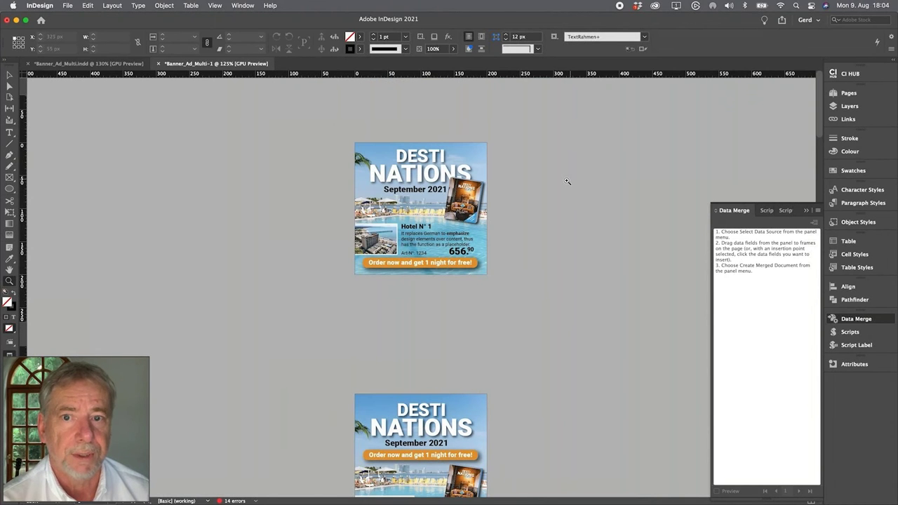
# Upload the active document Banner_Ad_Multi-1.indd with a PDF to the Dropbox folder 11_Banner_Ads through CI HUB
pyautogui.click(848, 75)
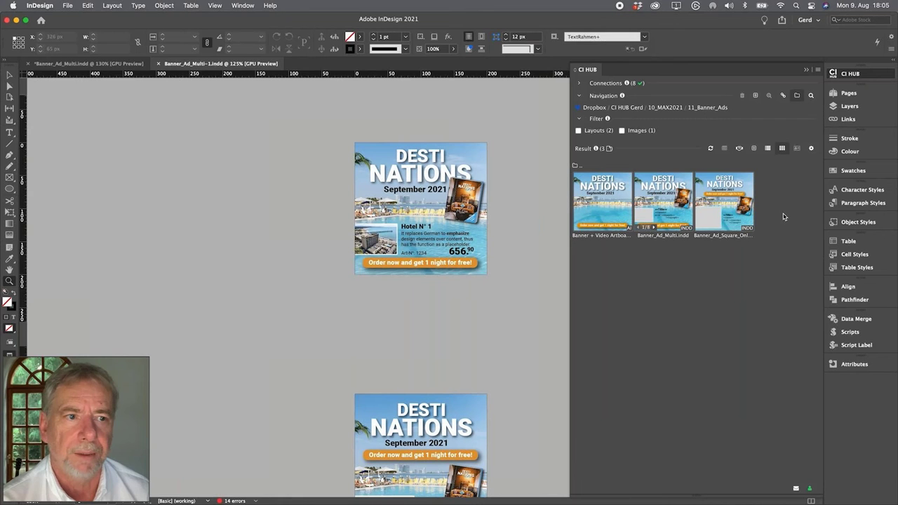
pyautogui.click(753, 148)
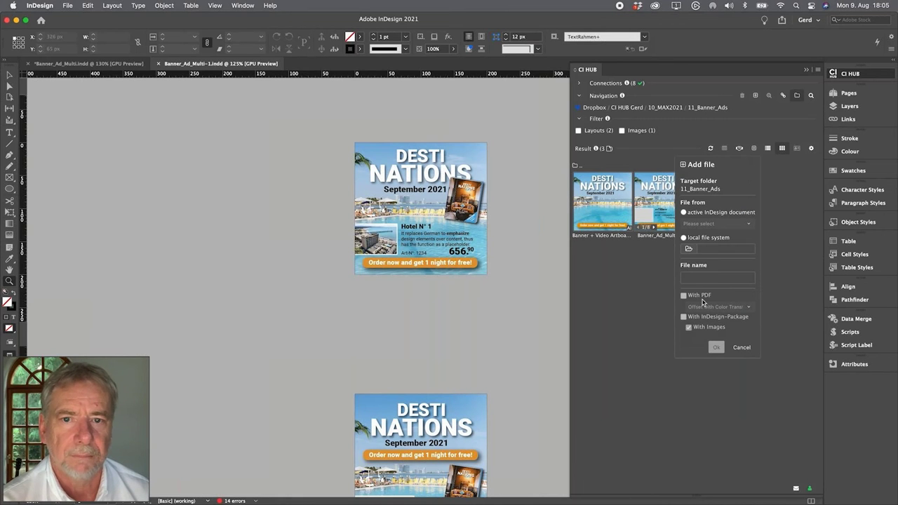
pyautogui.click(708, 213)
pyautogui.click(702, 223)
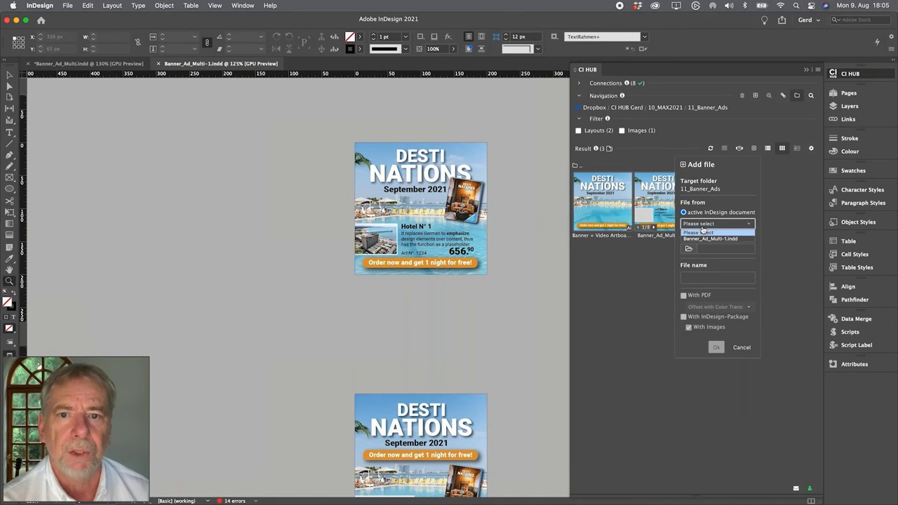
pyautogui.click(710, 239)
pyautogui.click(671, 295)
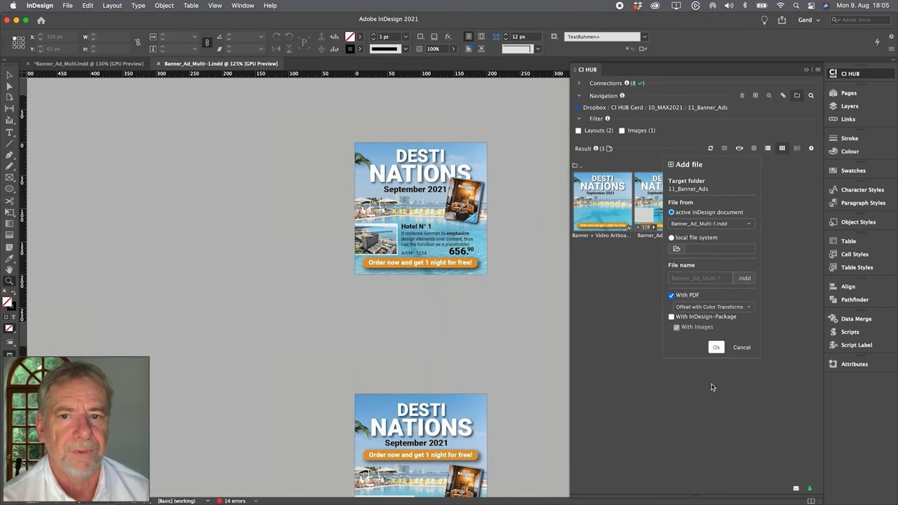
pyautogui.click(716, 348)
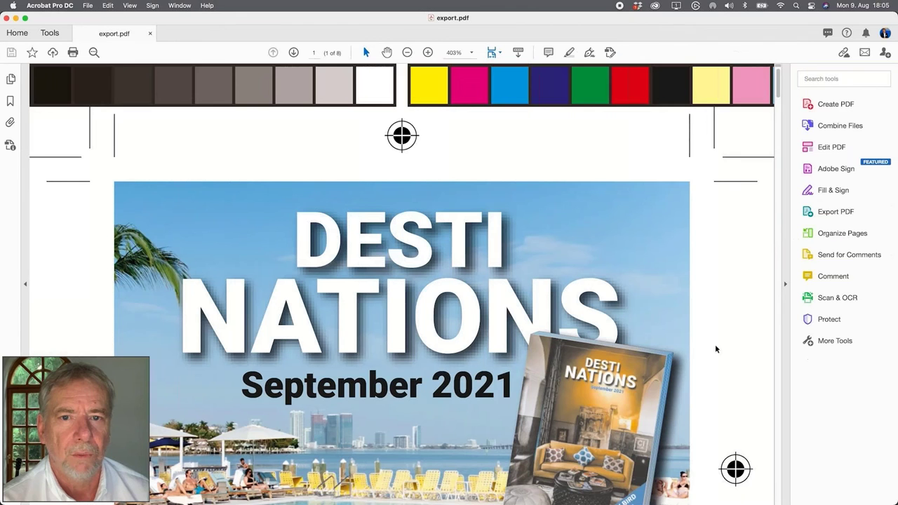
# Examine the banner pages in the exported PDF export.pdf in Acrobat at 150% zoom
pyautogui.scroll(-2, 508, 281)
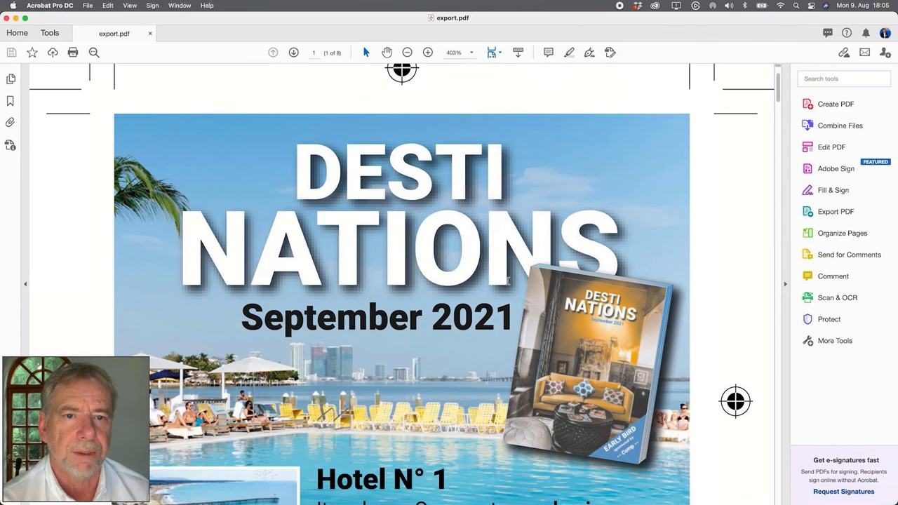
pyautogui.click(407, 53)
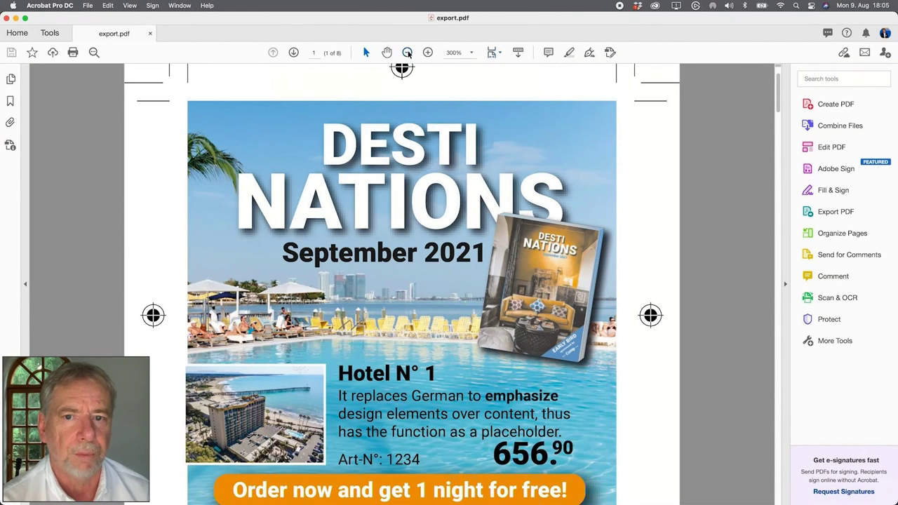
pyautogui.click(407, 53)
pyautogui.click(407, 52)
pyautogui.scroll(-10, 472, 189)
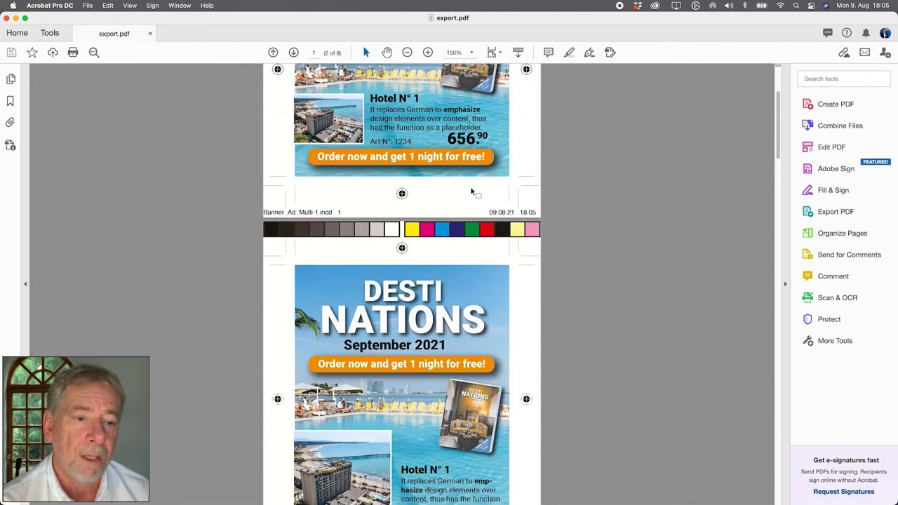
pyautogui.scroll(-5, 468, 188)
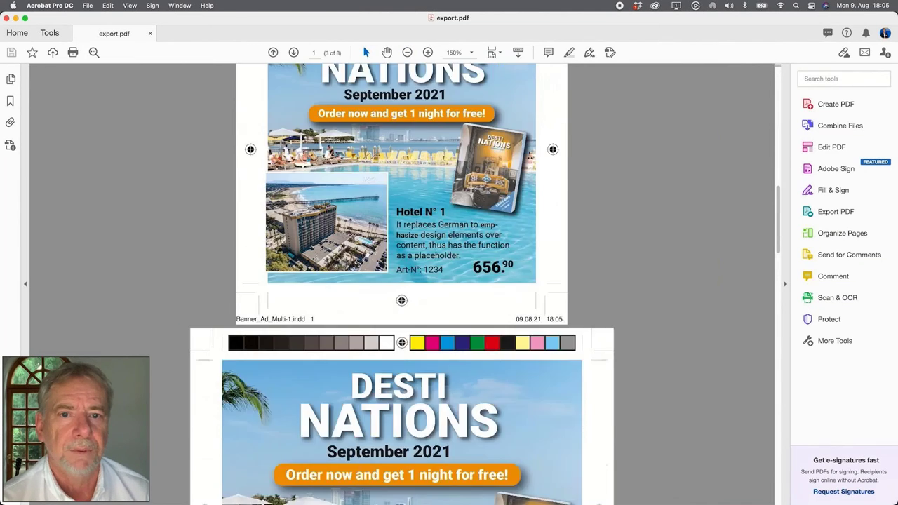
pyautogui.scroll(-5, 470, 186)
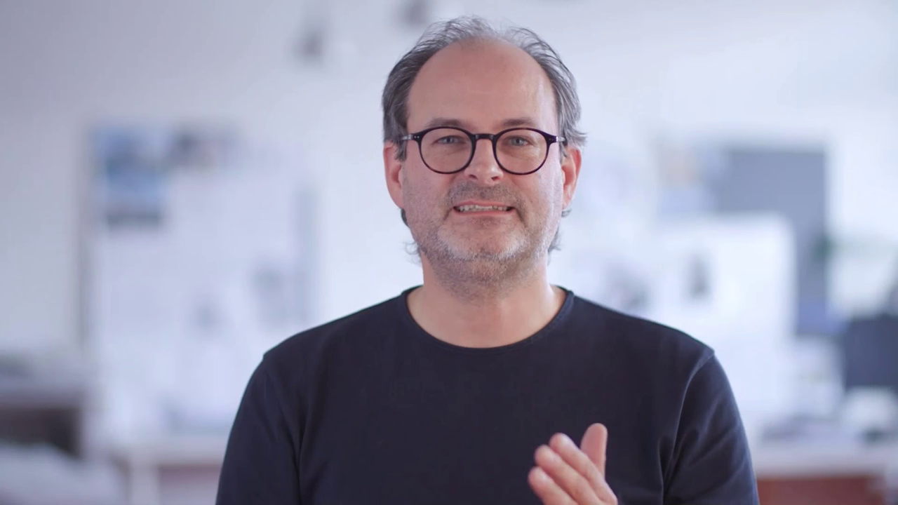